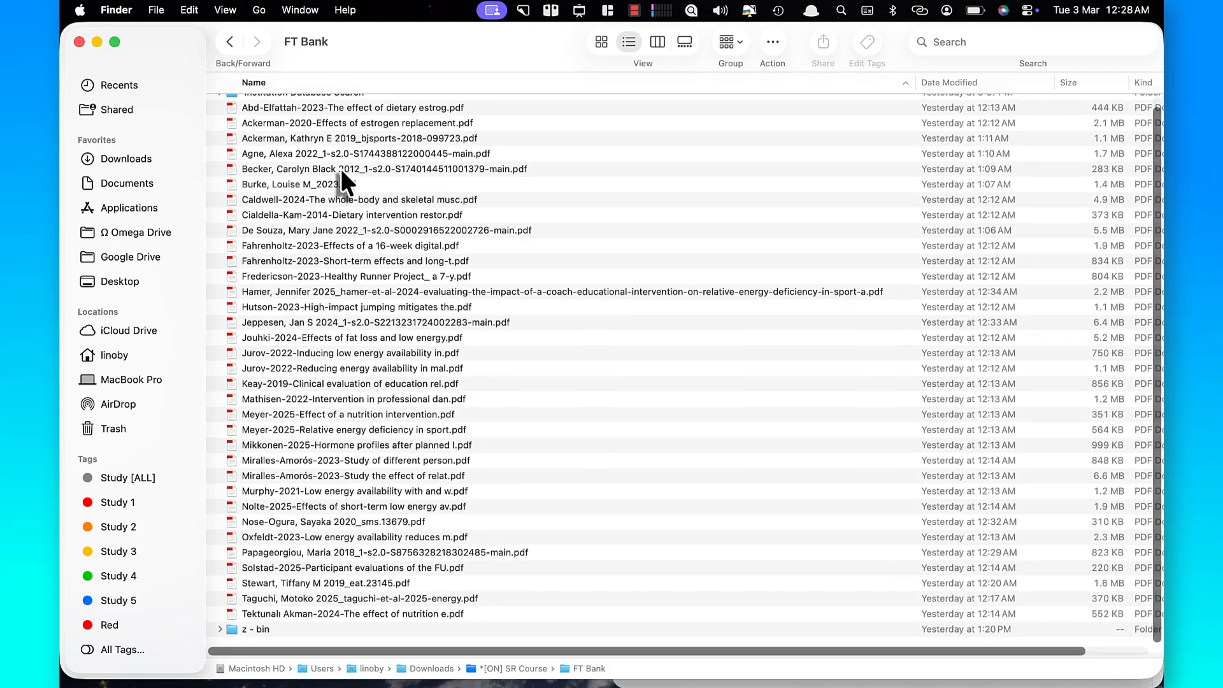
scroll(342, 168, up, 1)
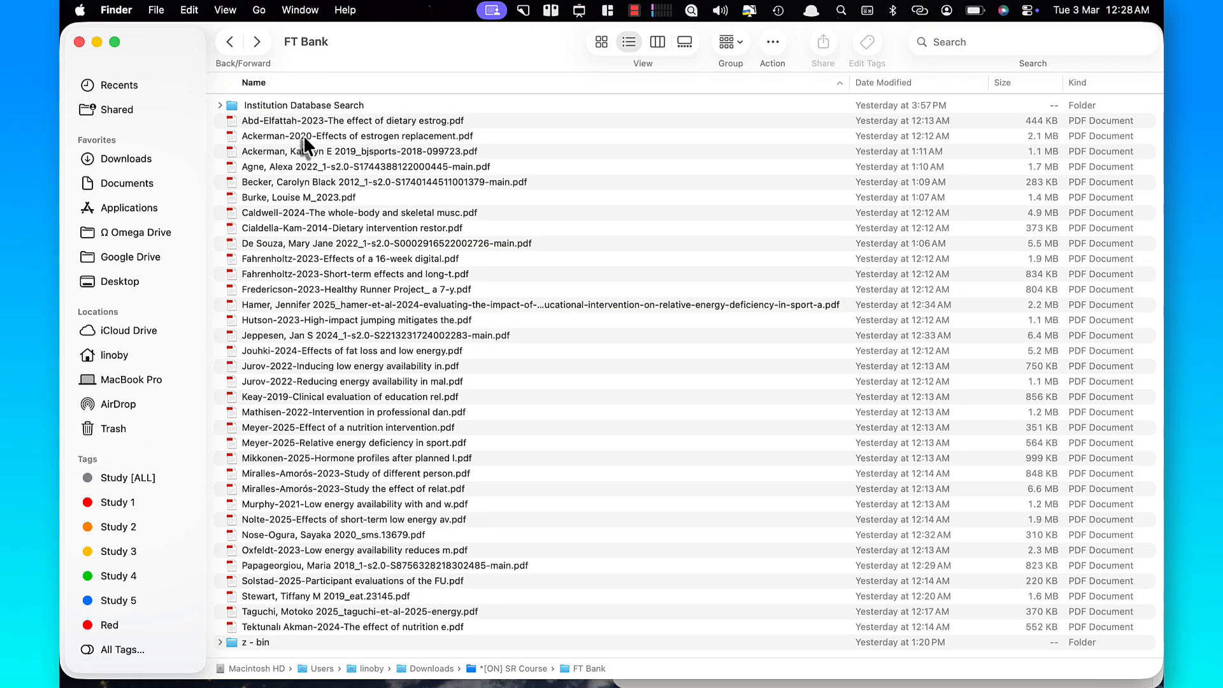
click(305, 135)
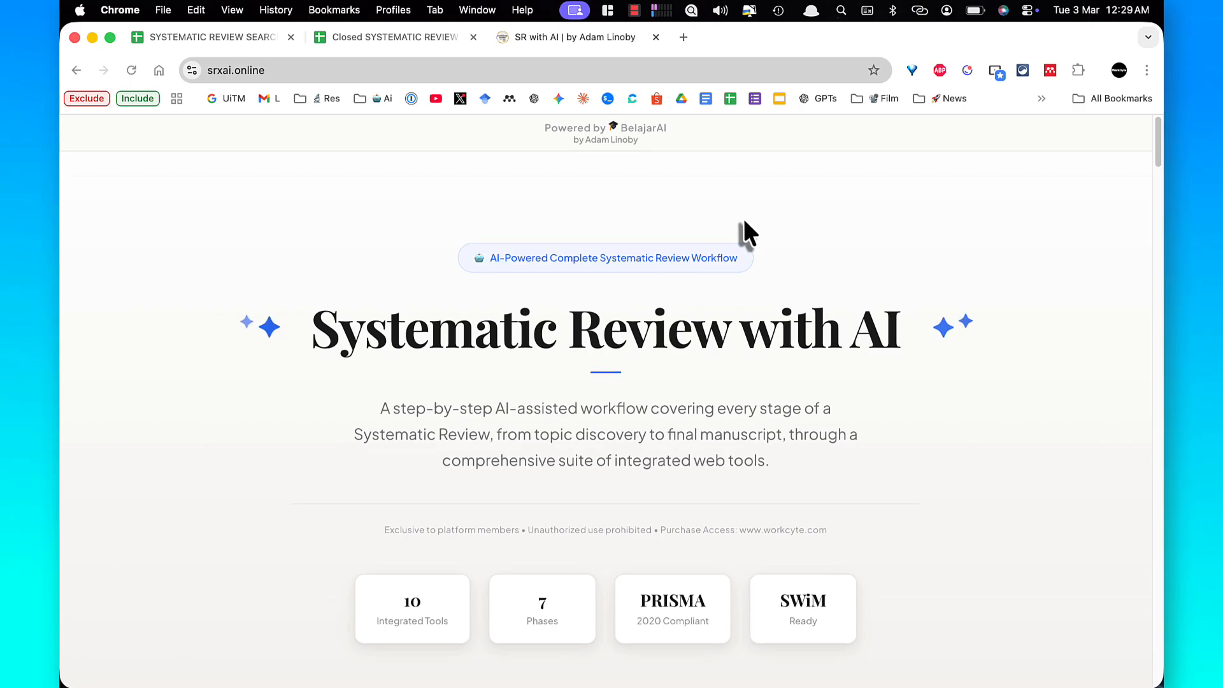
Find the Screening stage on the Systematic Review with AI page and expand its Full-Text (FT) Screening entry
scroll(744, 219, down, 5)
scroll(744, 221, down, 15)
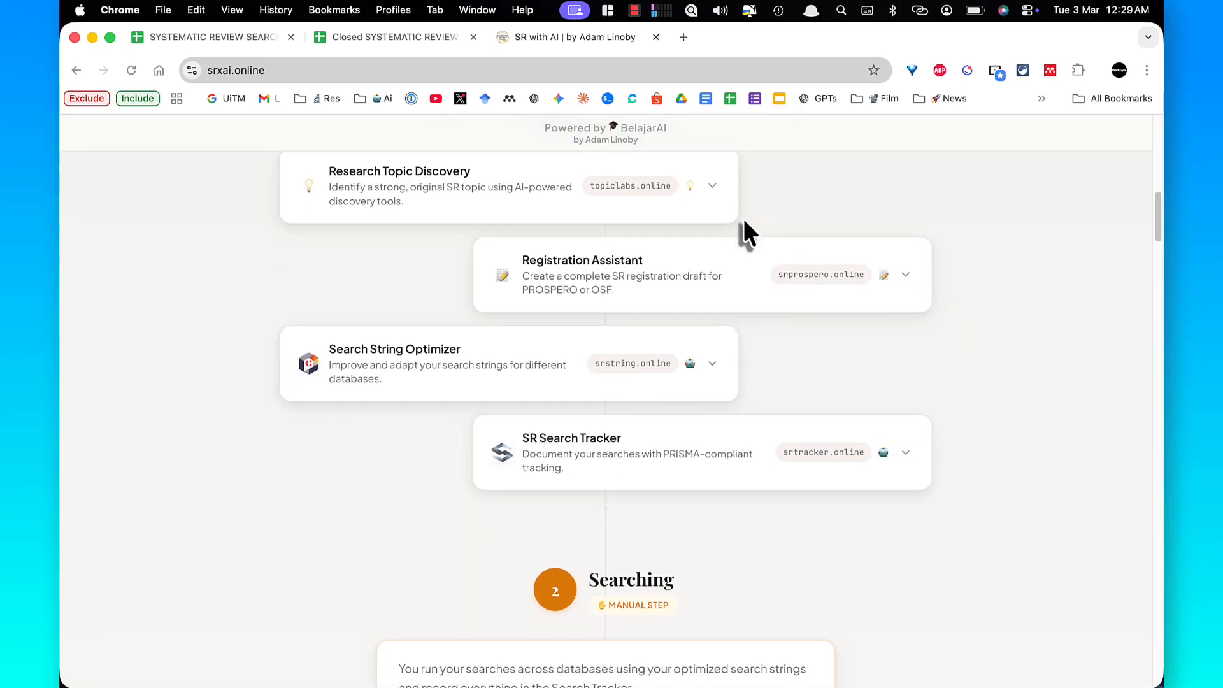
scroll(900, 487, down, 6)
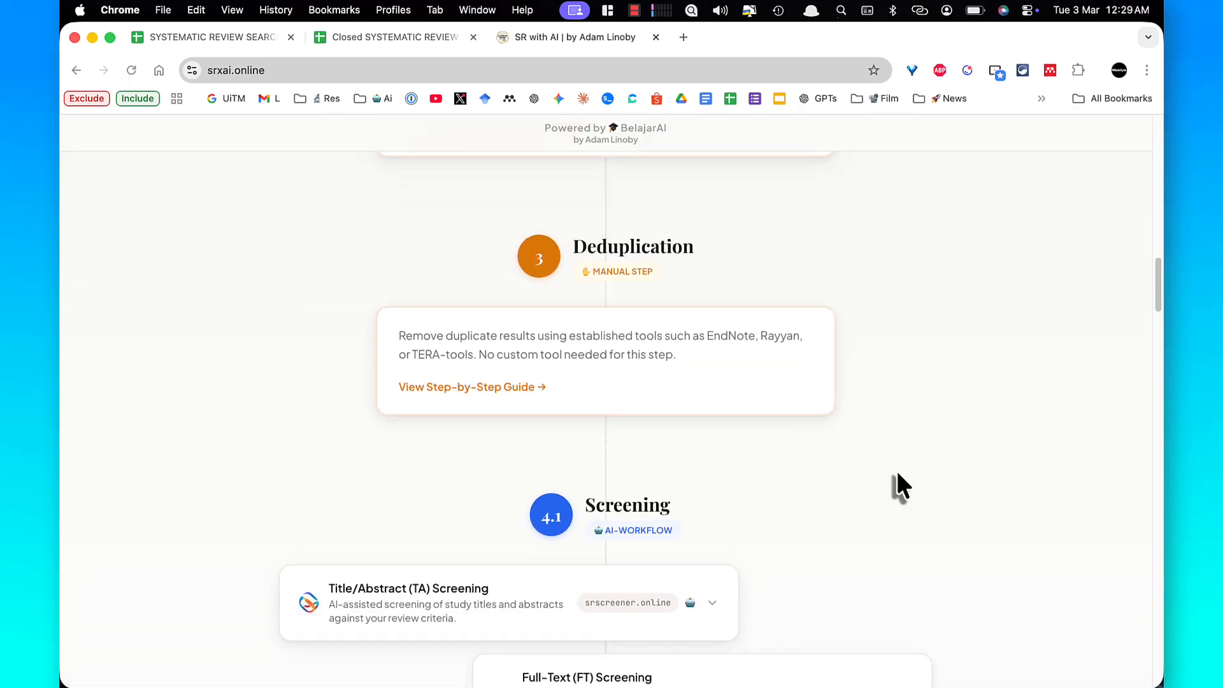
scroll(897, 474, down, 1)
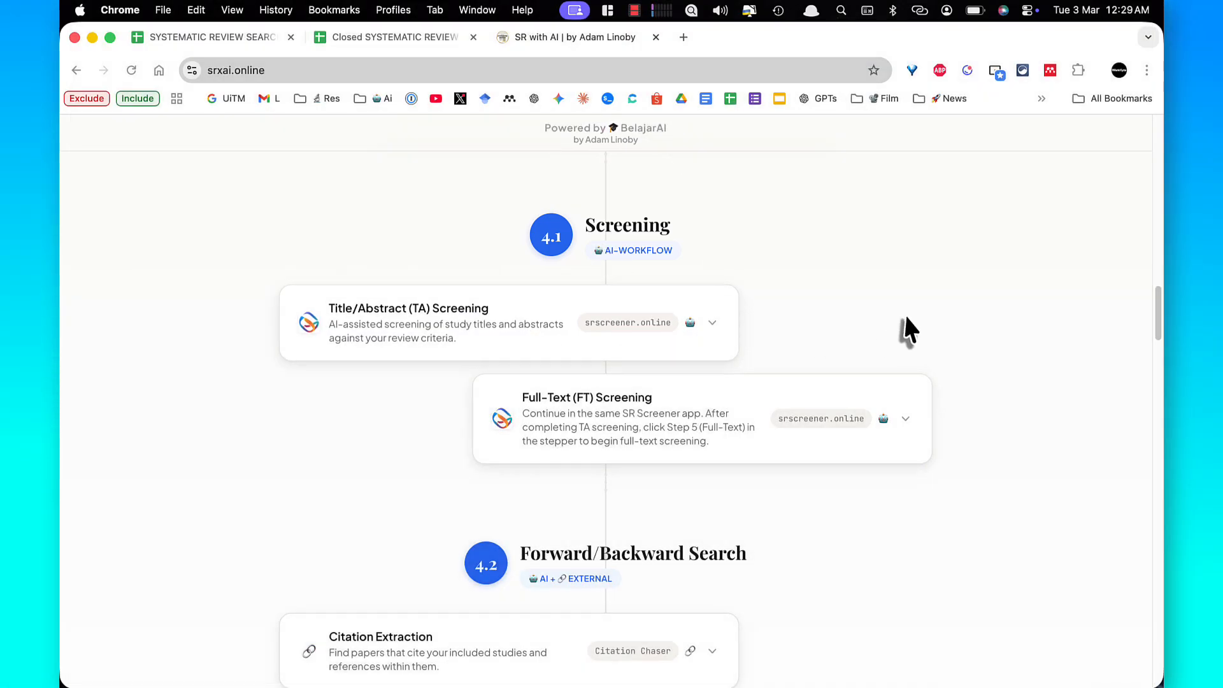
key(ctrl+a)
drag(903, 308, 642, 389)
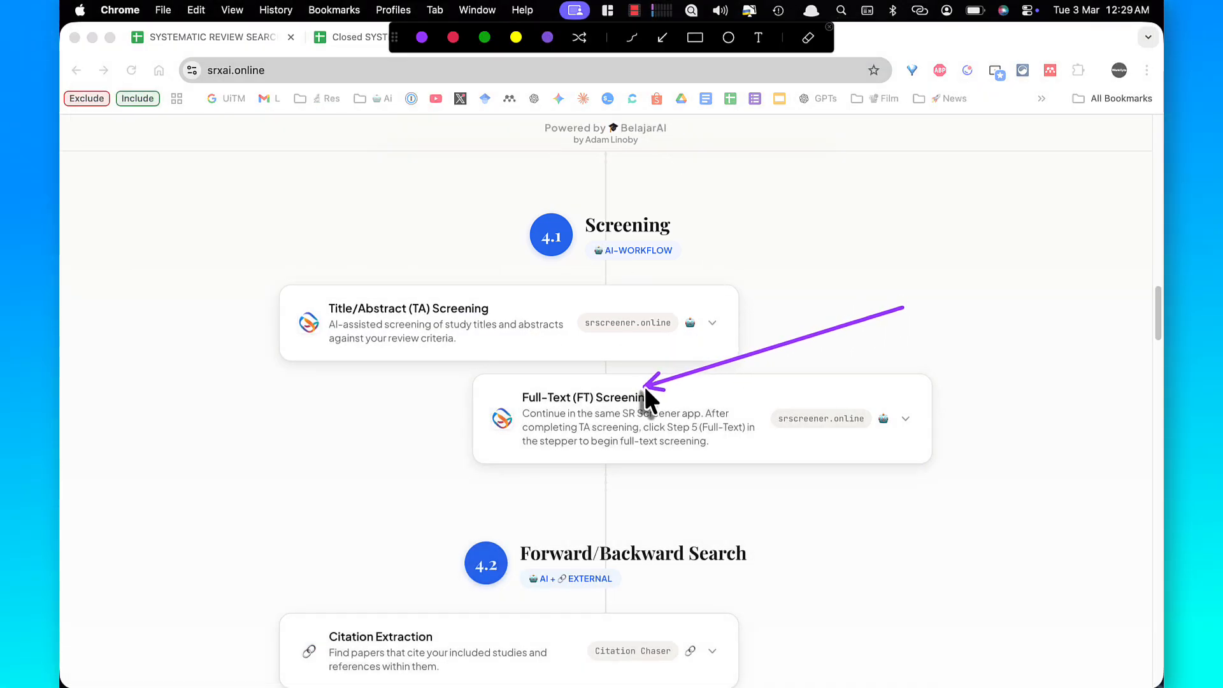
key(Escape)
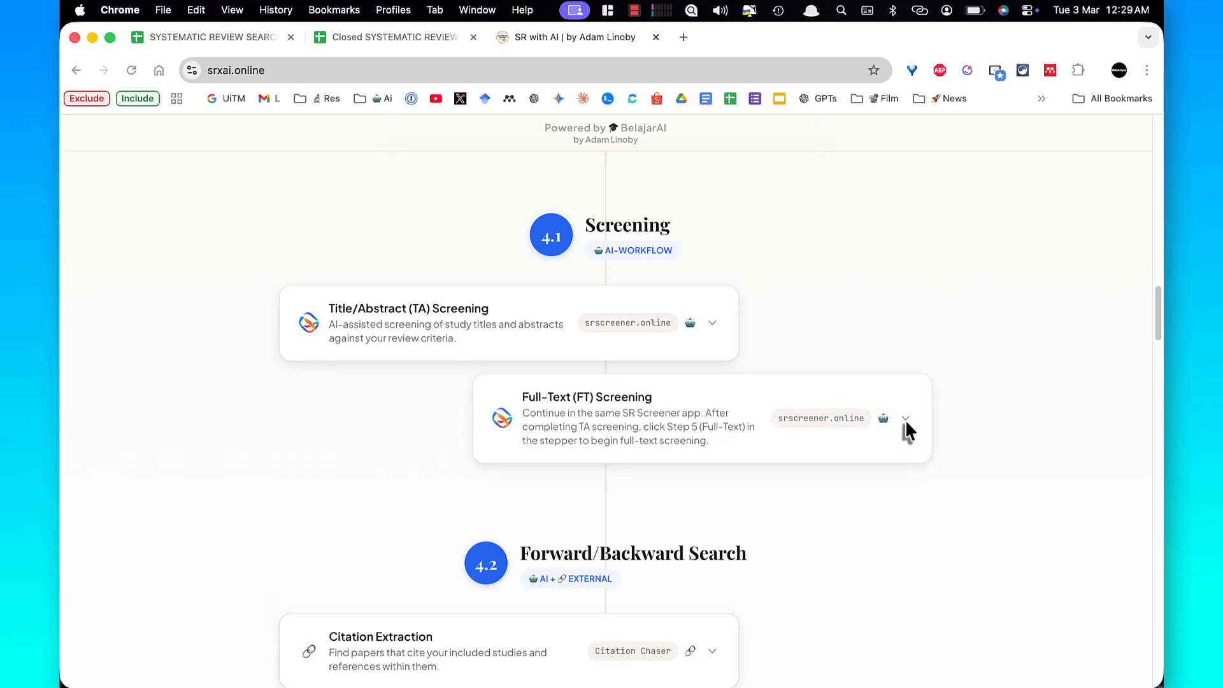
click(906, 420)
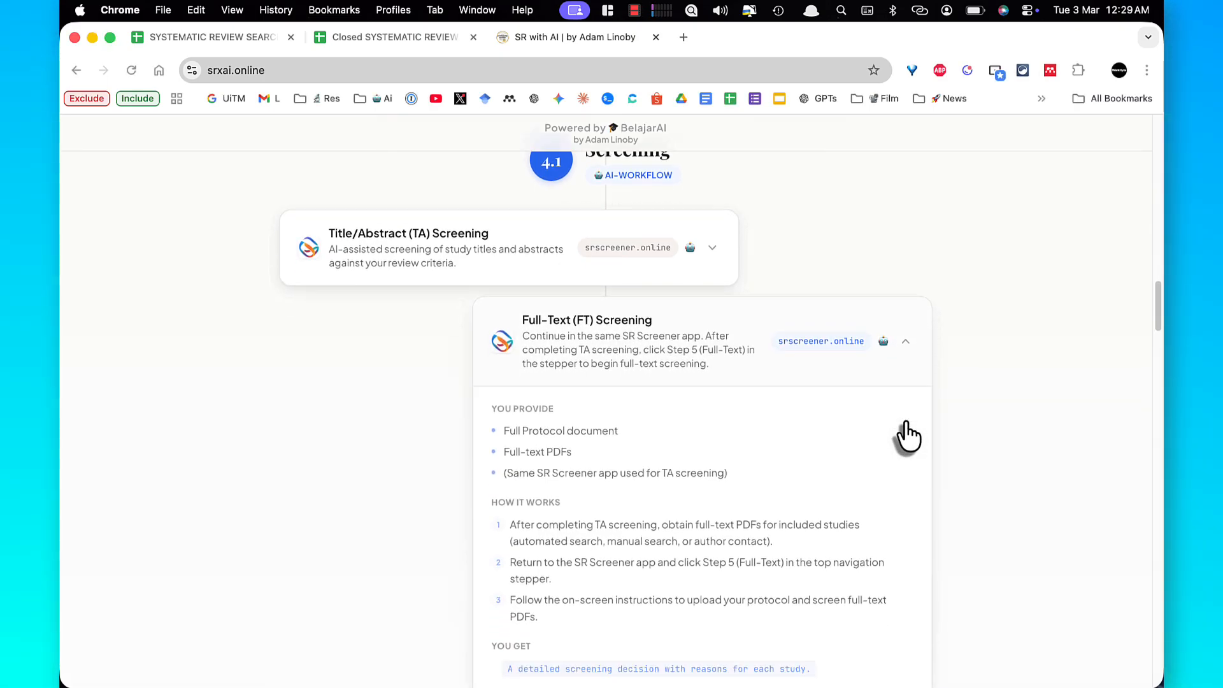
key(ctrl+a)
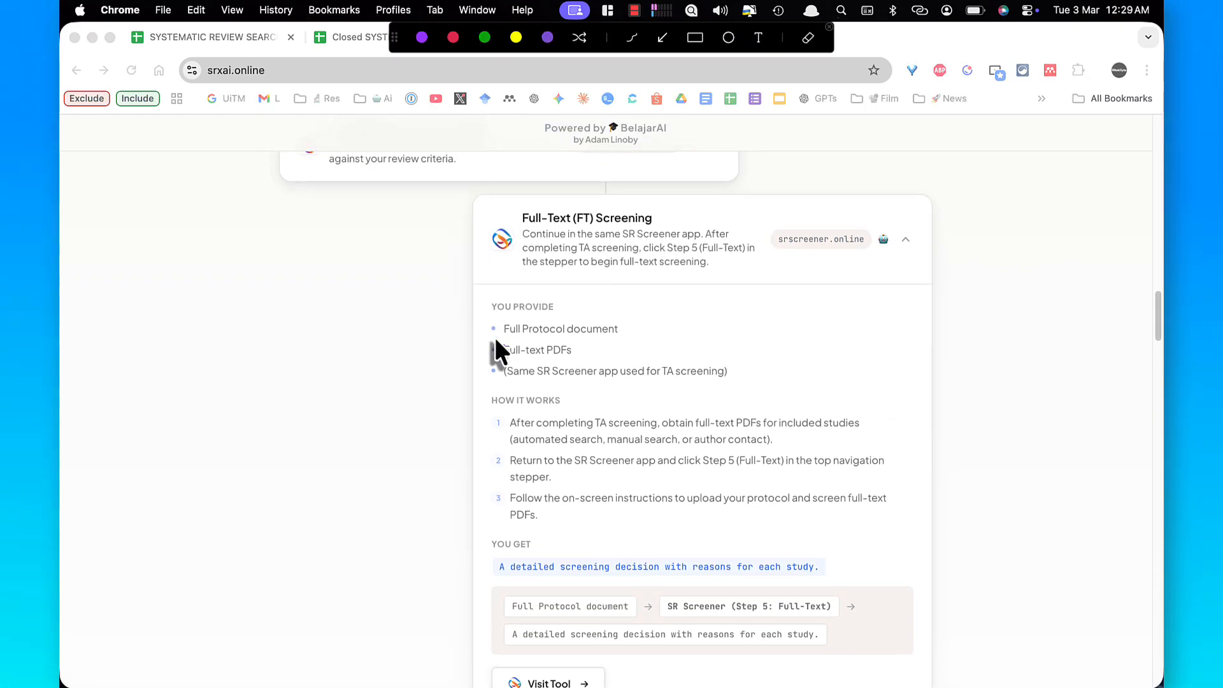
drag(489, 340, 594, 361)
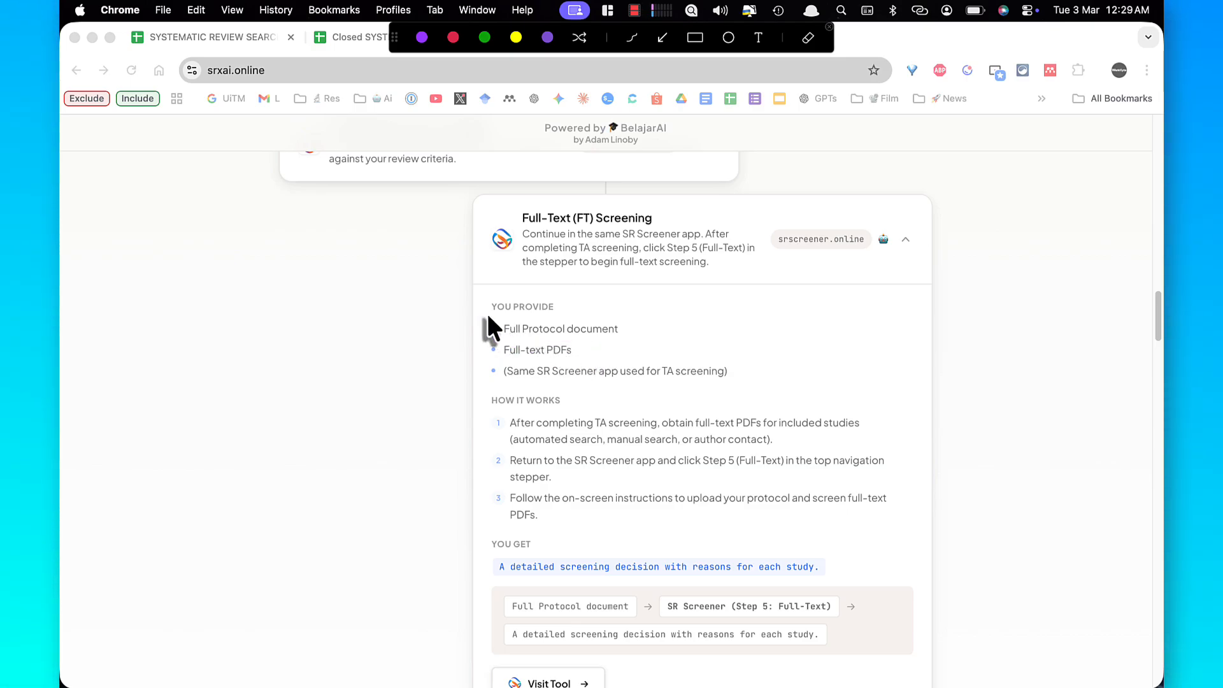
drag(488, 314, 617, 341)
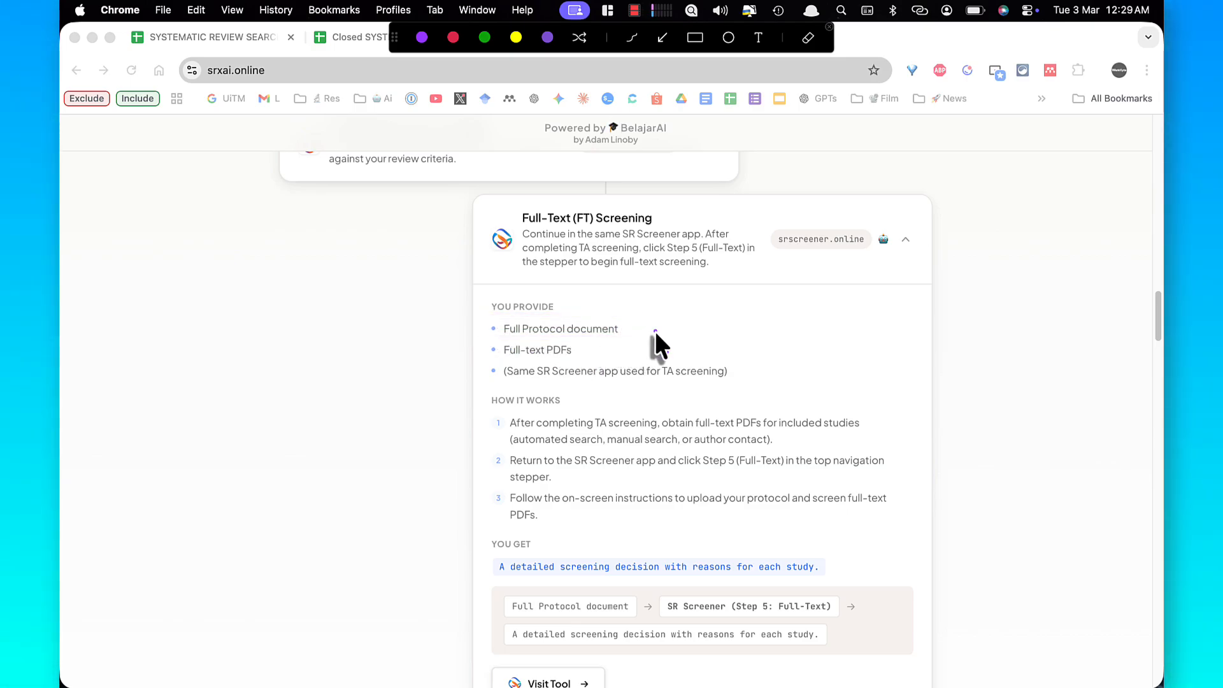
key(Escape)
Launch the SR Screener tool from the expanded Full-Text (FT) Screening entry
scroll(656, 335, down, 5)
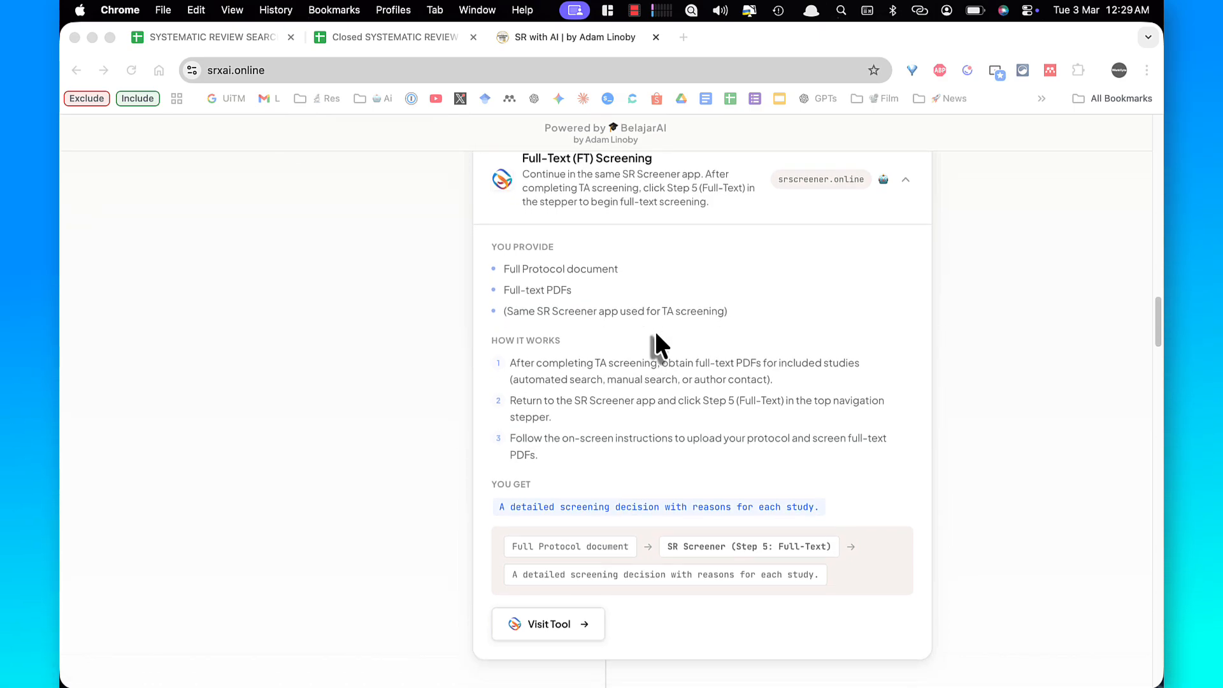
scroll(656, 334, down, 3)
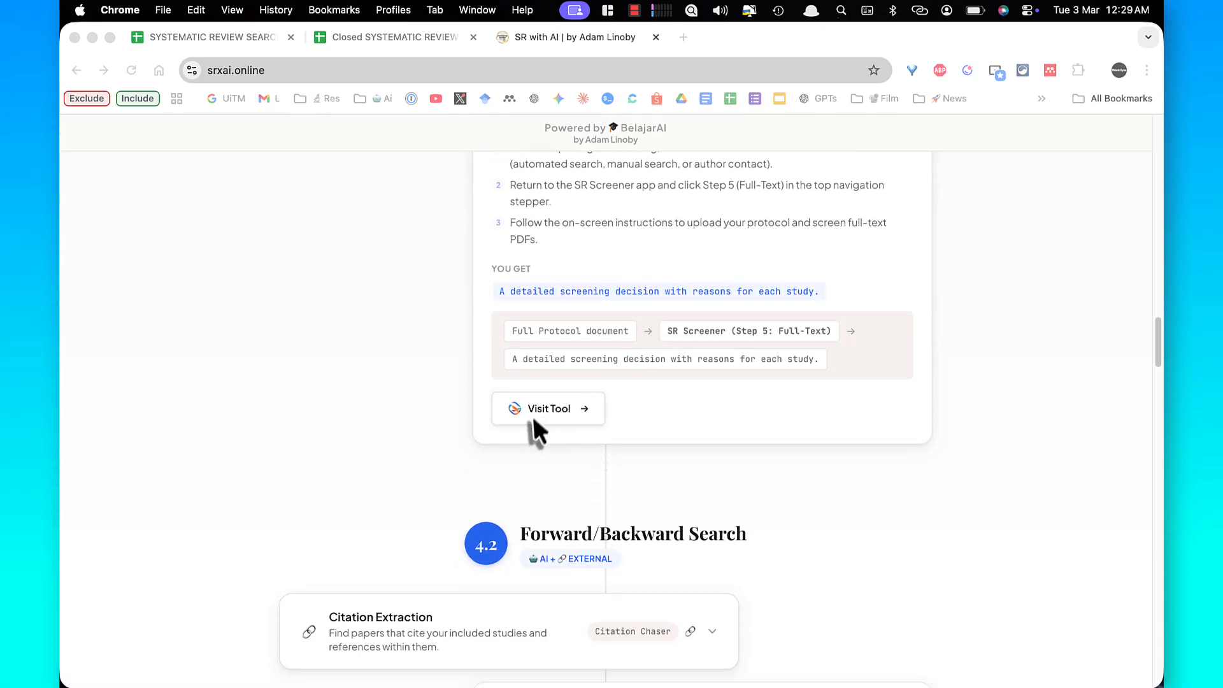
click(546, 409)
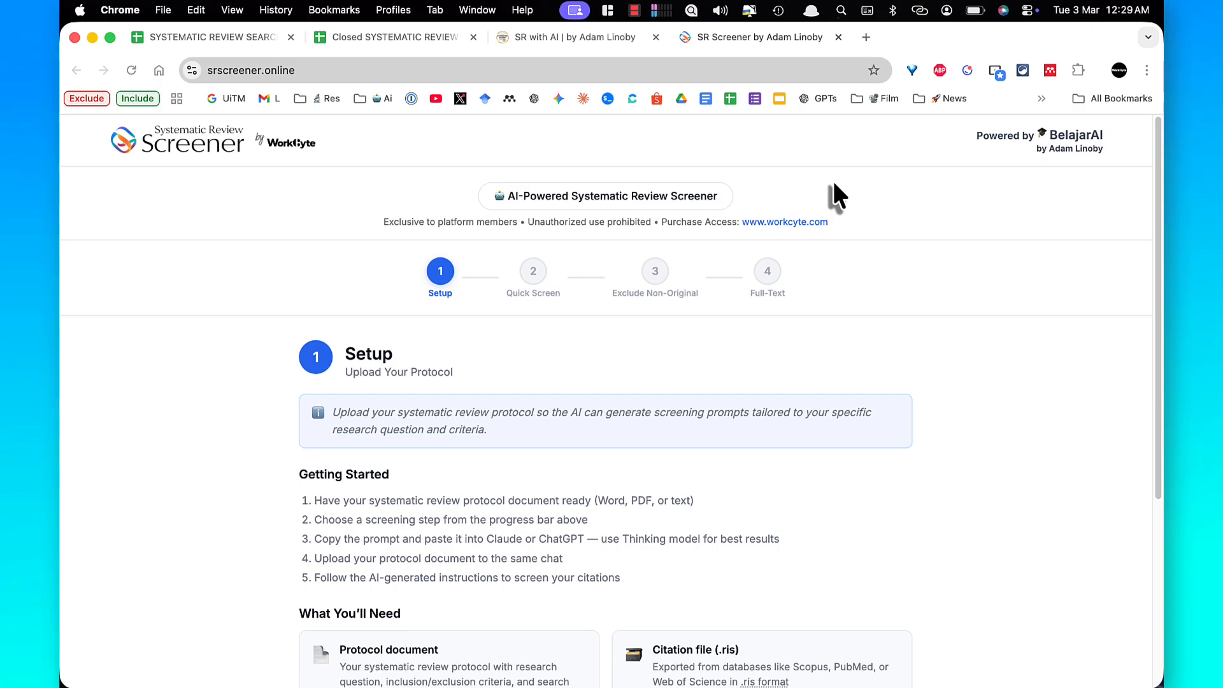
key(alt+shift+a)
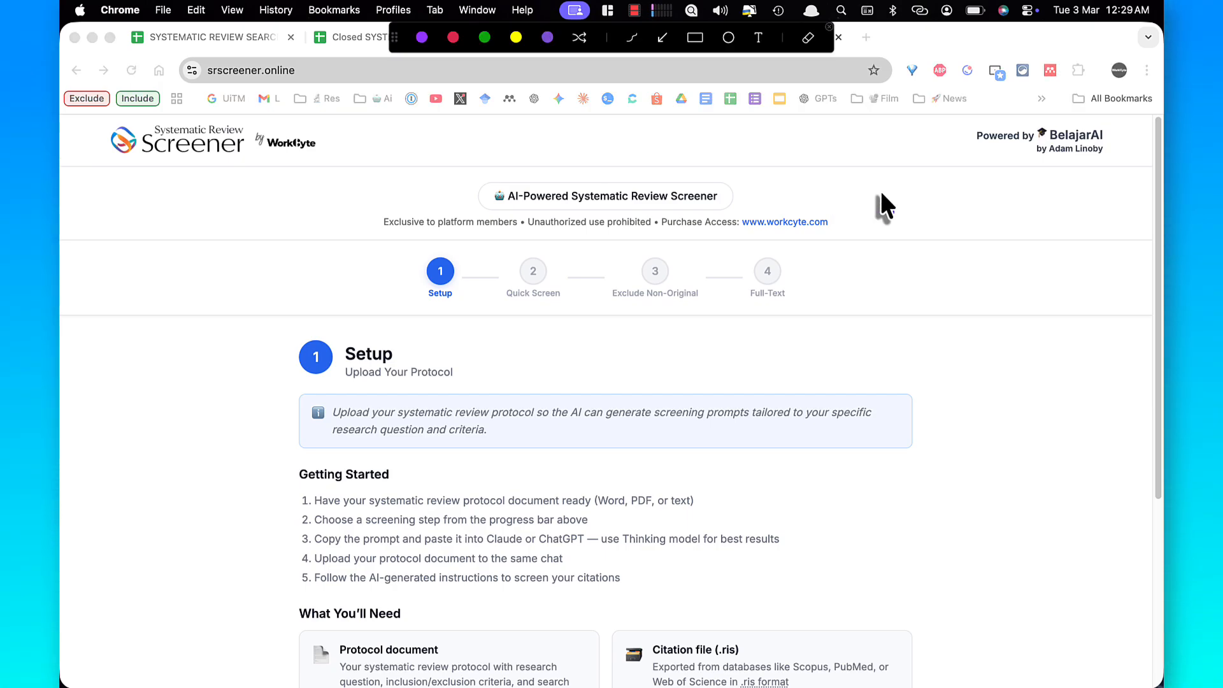
click(666, 40)
mouse_move(725, 328)
mouse_down()
mouse_move(747, 281)
mouse_move(753, 312)
mouse_move(755, 302)
mouse_up()
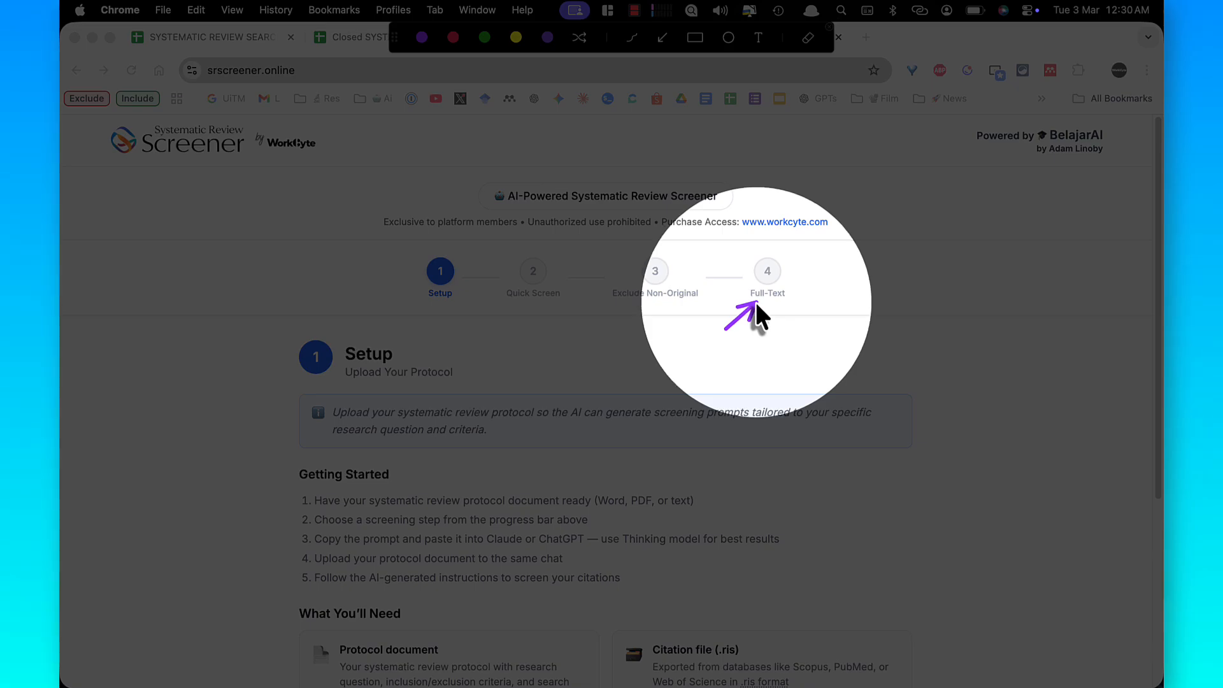
key(Escape)
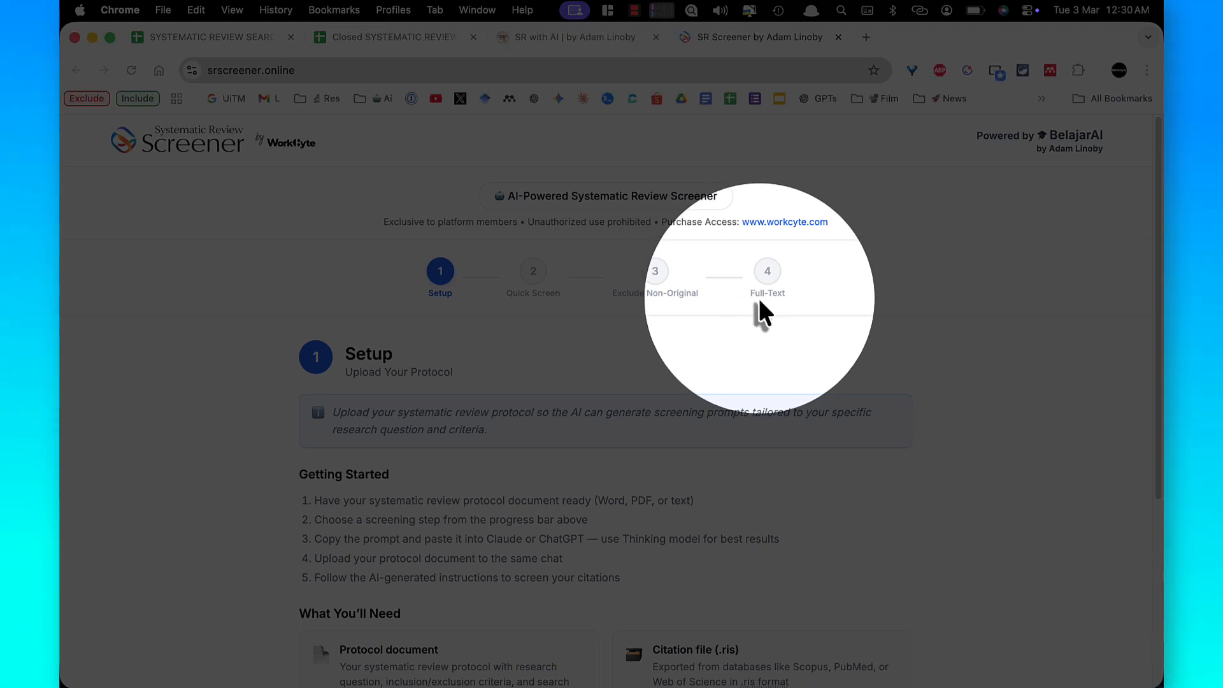
key(Escape)
Go to the Full-Text step of the screener and bring up its full-text screening prompt
click(768, 271)
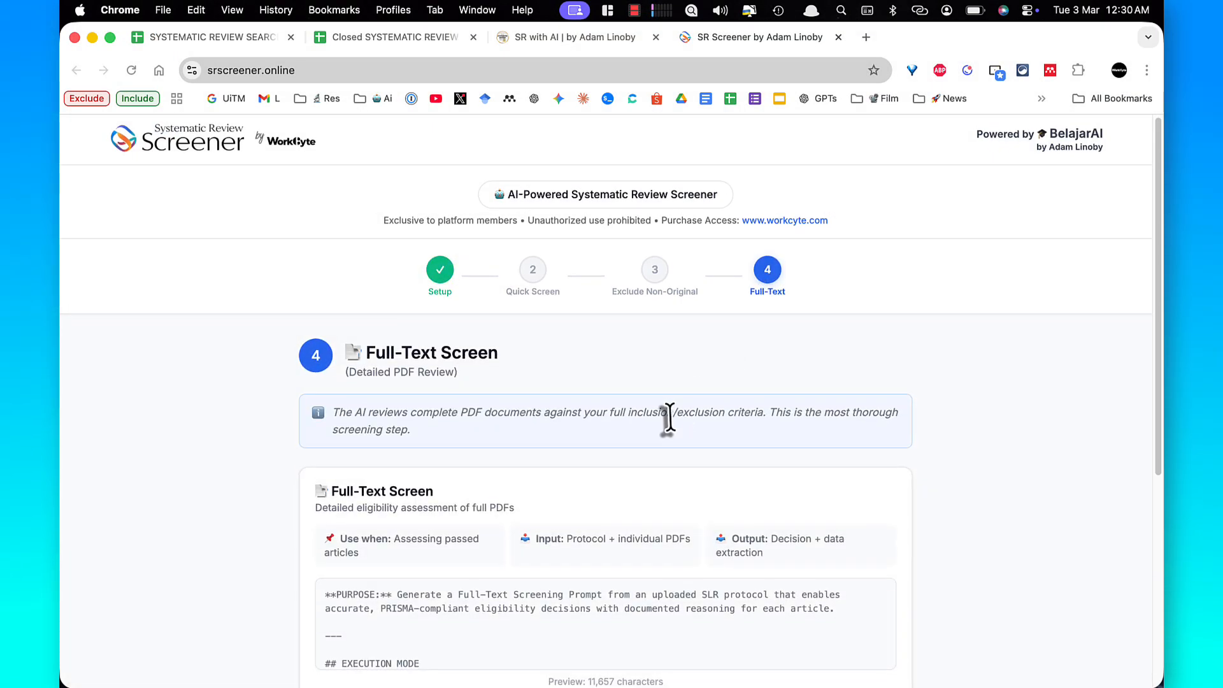
scroll(669, 417, down, 2)
scroll(669, 417, down, 3)
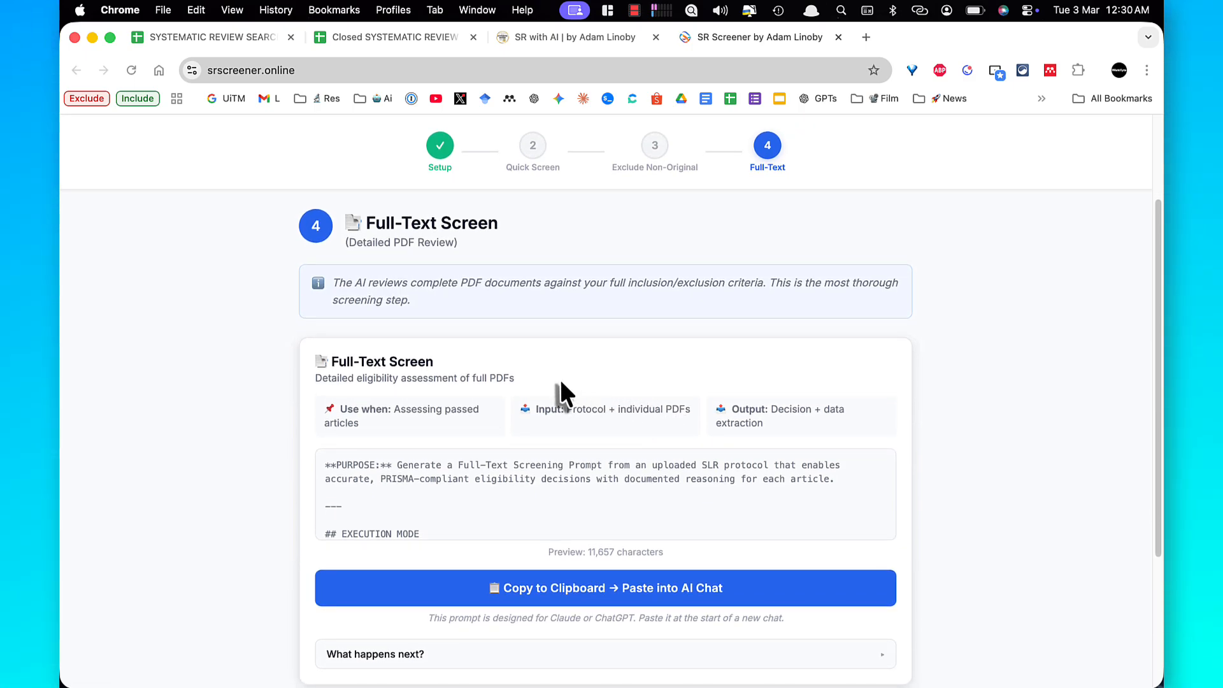
key(ctrl+alt+a)
mouse_move(275, 201)
mouse_down()
mouse_move(827, 323)
mouse_move(934, 326)
mouse_up()
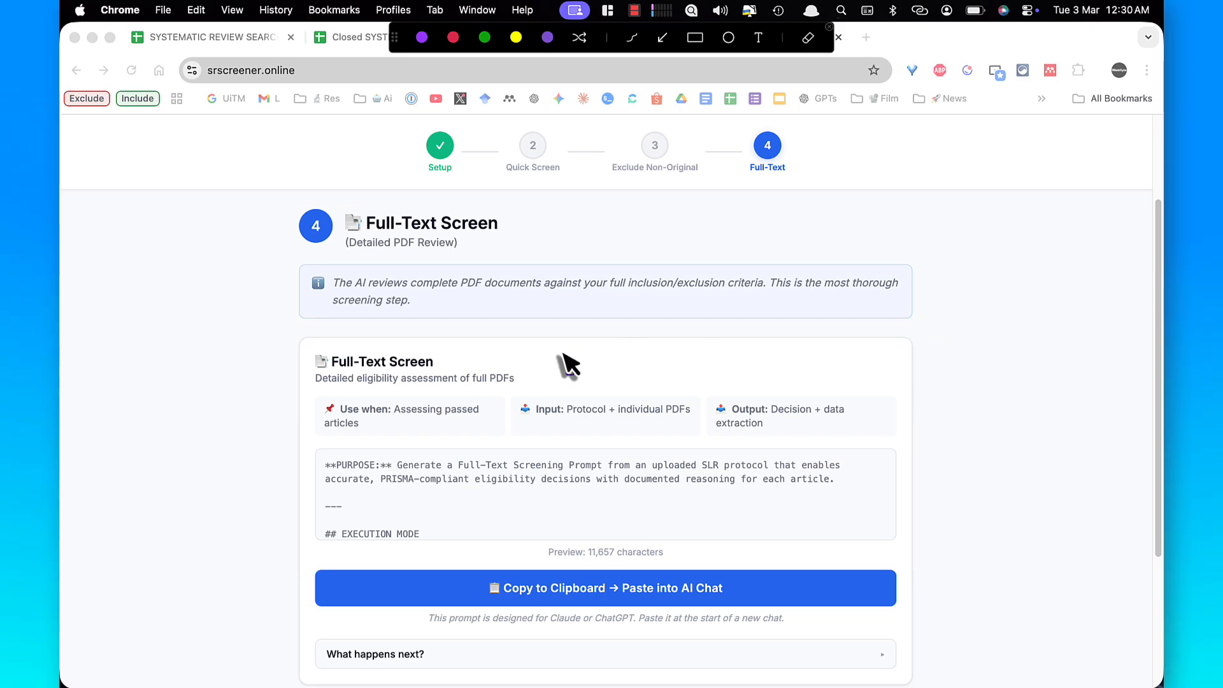
scroll(637, 277, down, 3)
mouse_move(645, 277)
mouse_down()
mouse_move(600, 309)
mouse_move(728, 309)
mouse_move(710, 319)
mouse_up()
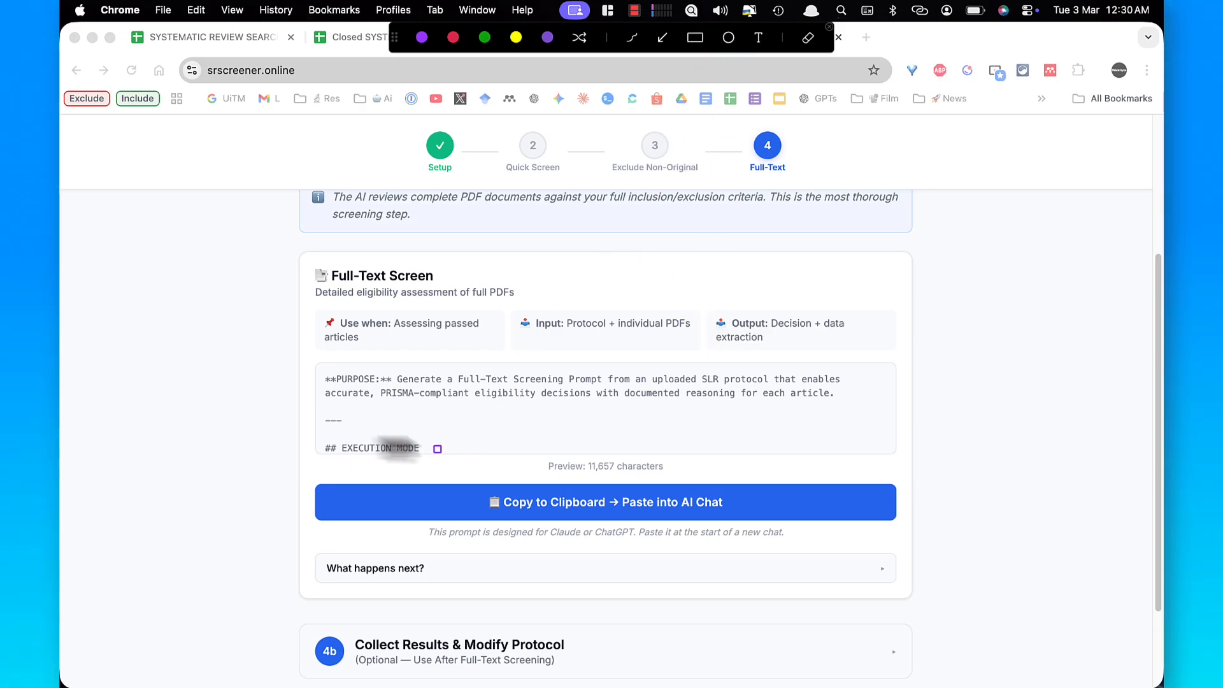
drag(286, 444, 967, 549)
Copy the full-text screening prompt, then switch to ChatGPT and select the GPT-5.2 Thinking model
click(621, 510)
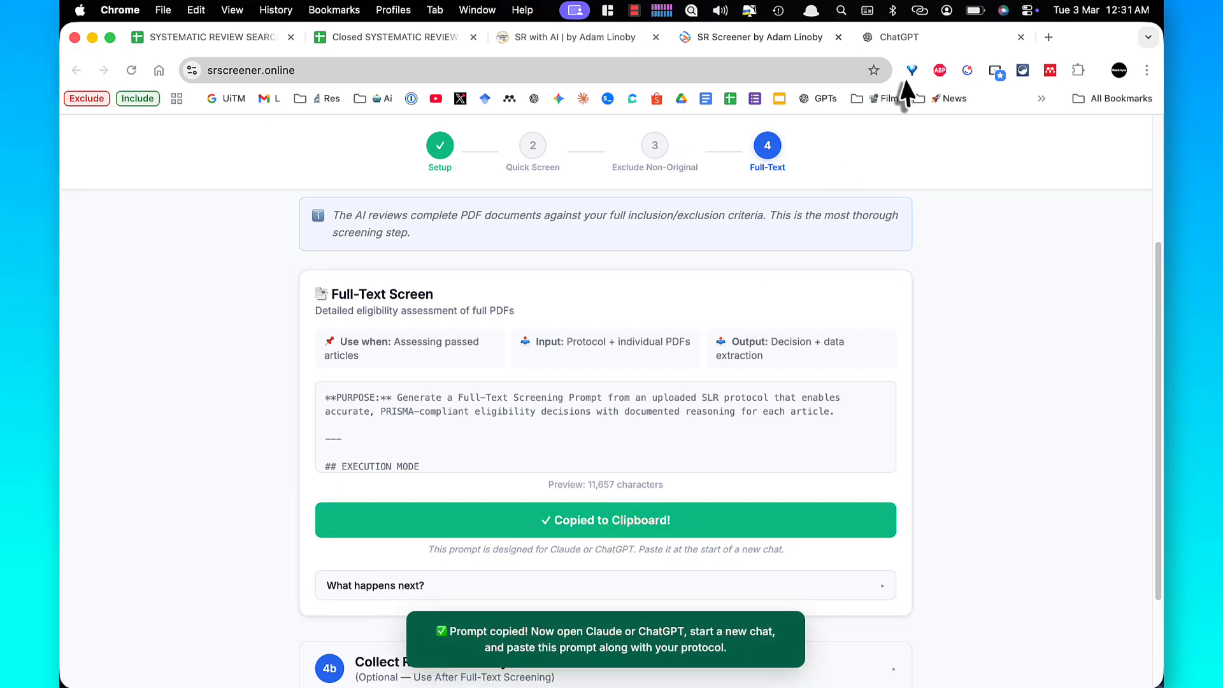
click(911, 45)
click(307, 132)
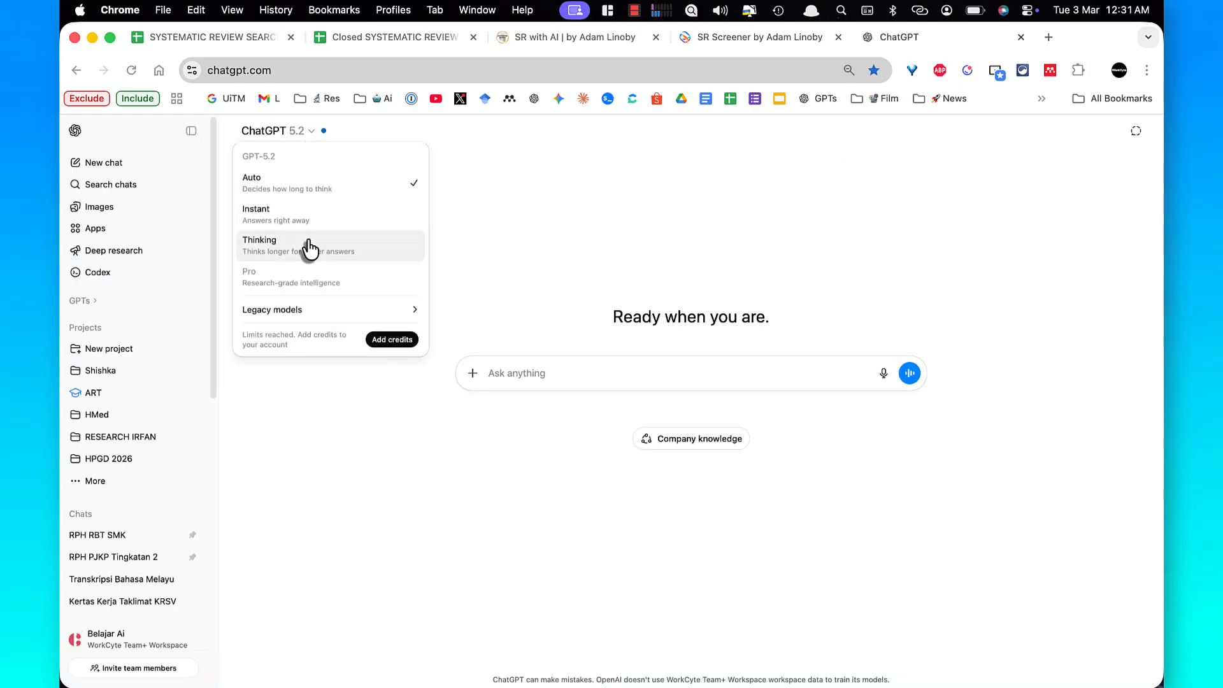
click(314, 246)
Submit the copied screening prompt to ChatGPT with Full_Protocol_REDS_PRISMA-P.pdf from the SR Course folder attached
right_click(580, 375)
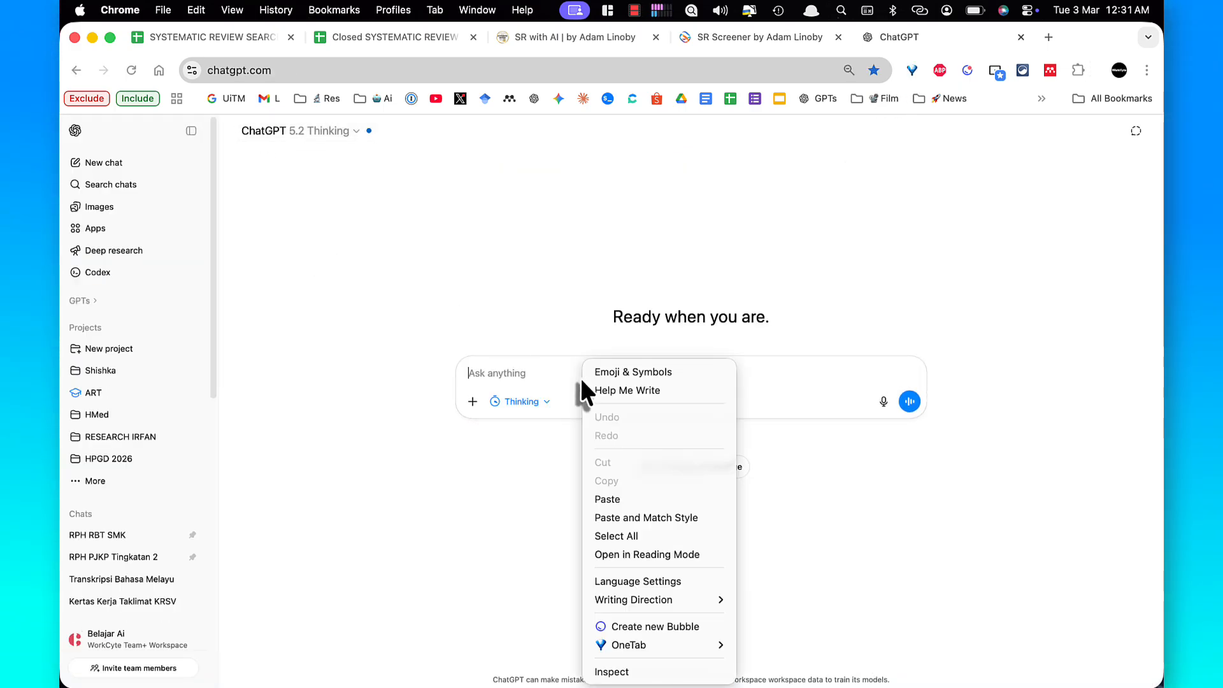
click(607, 500)
key(super+Tab)
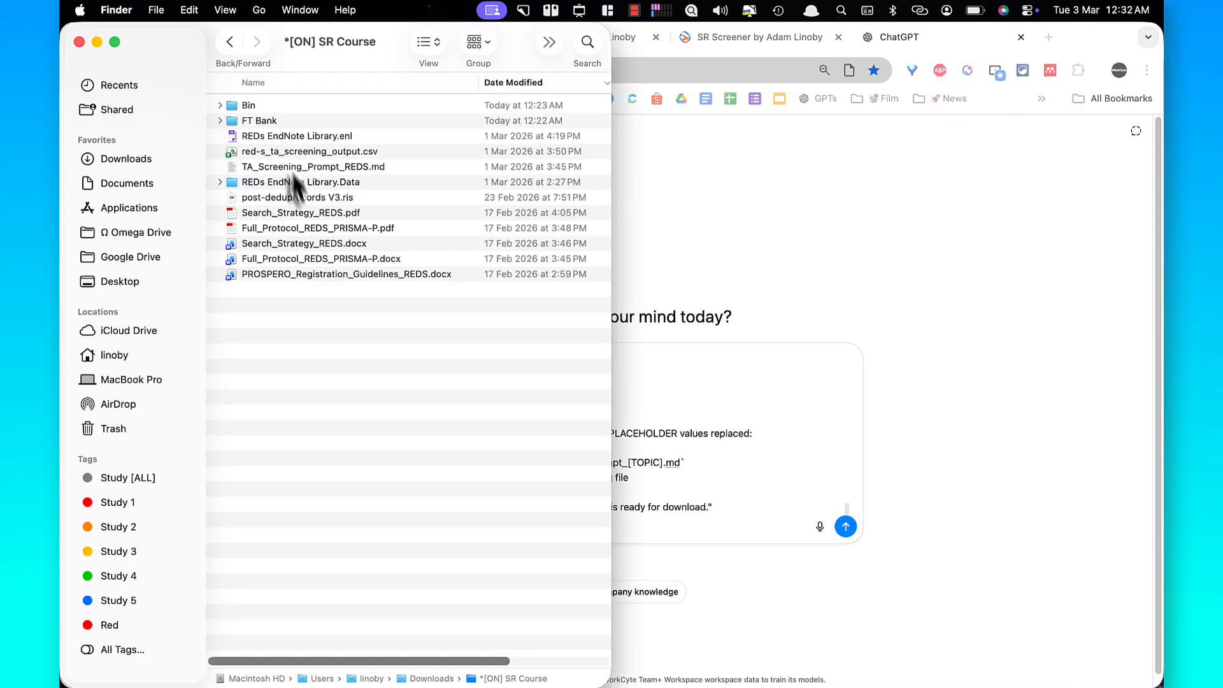
drag(289, 228, 673, 388)
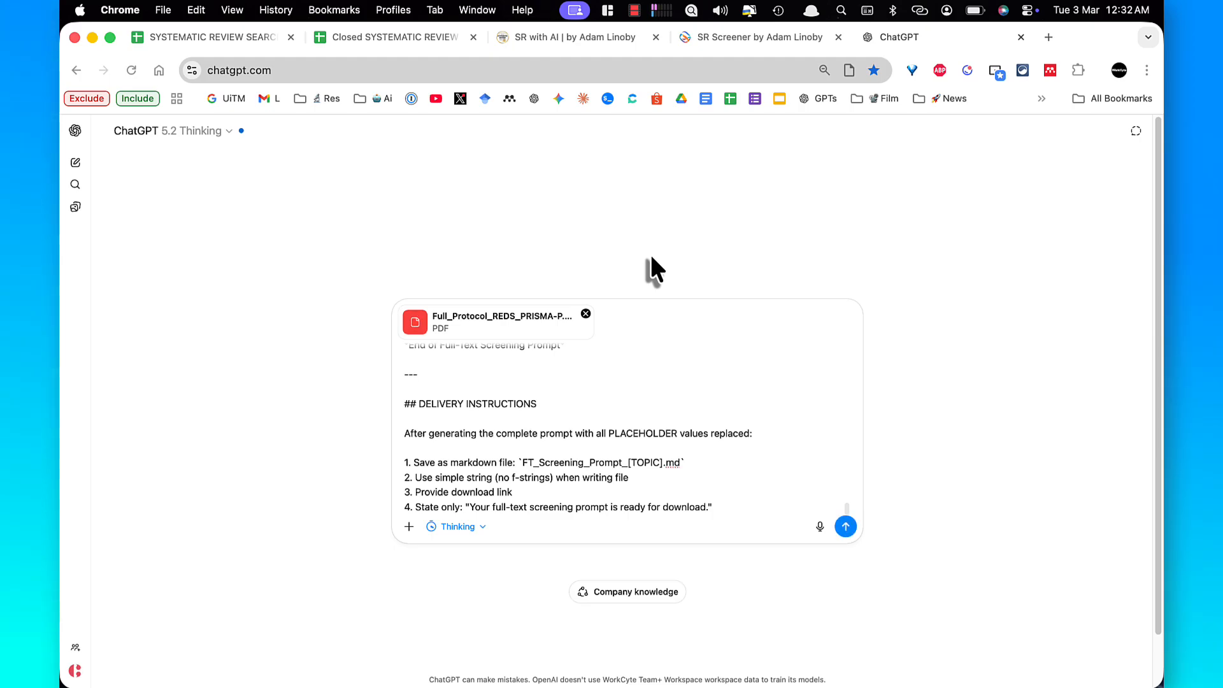
click(845, 526)
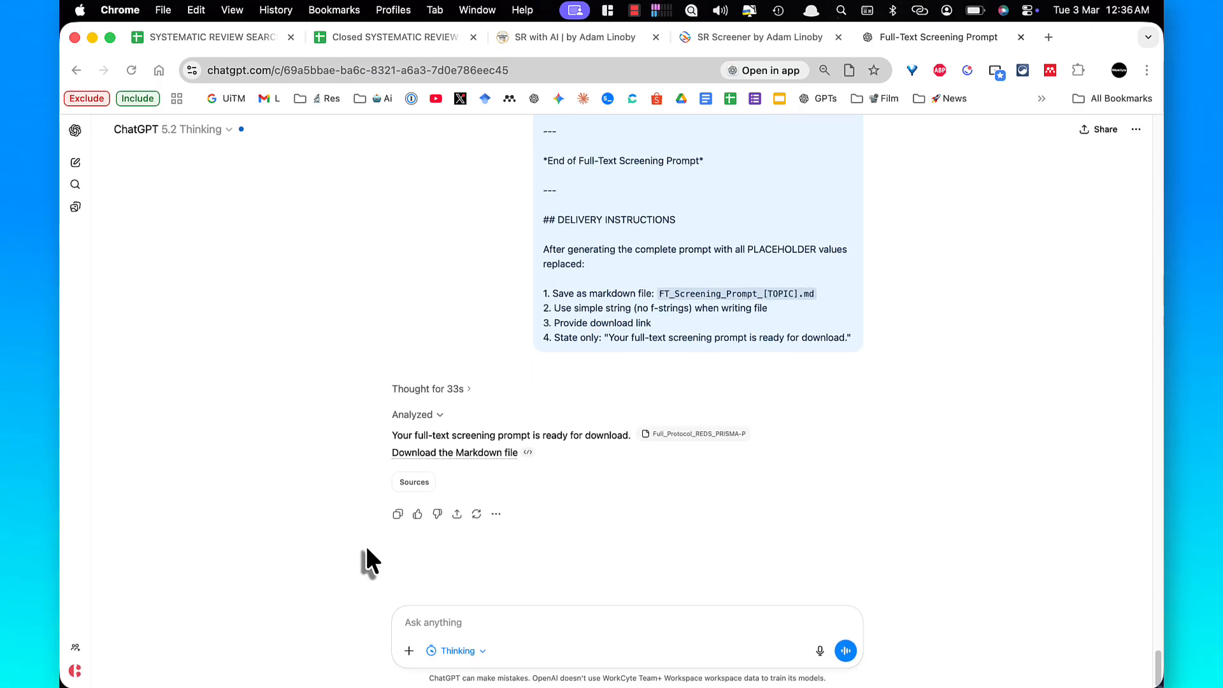
key(ctrl+alt+a)
drag(293, 519, 388, 462)
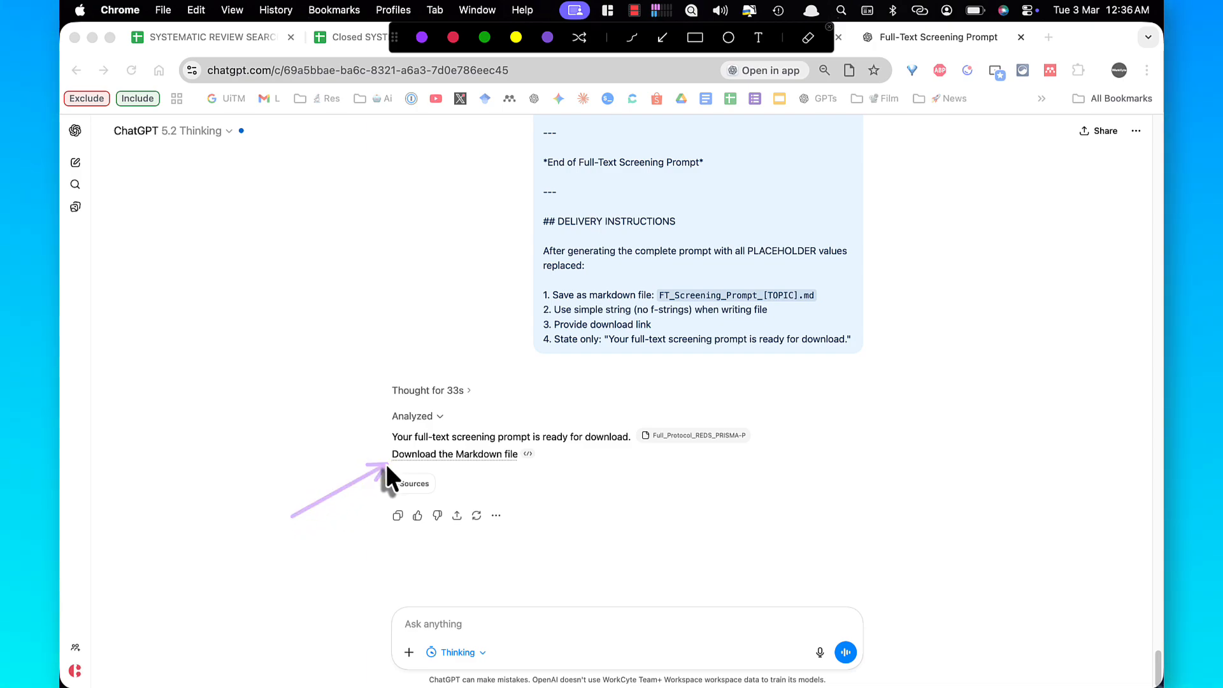
key(Escape)
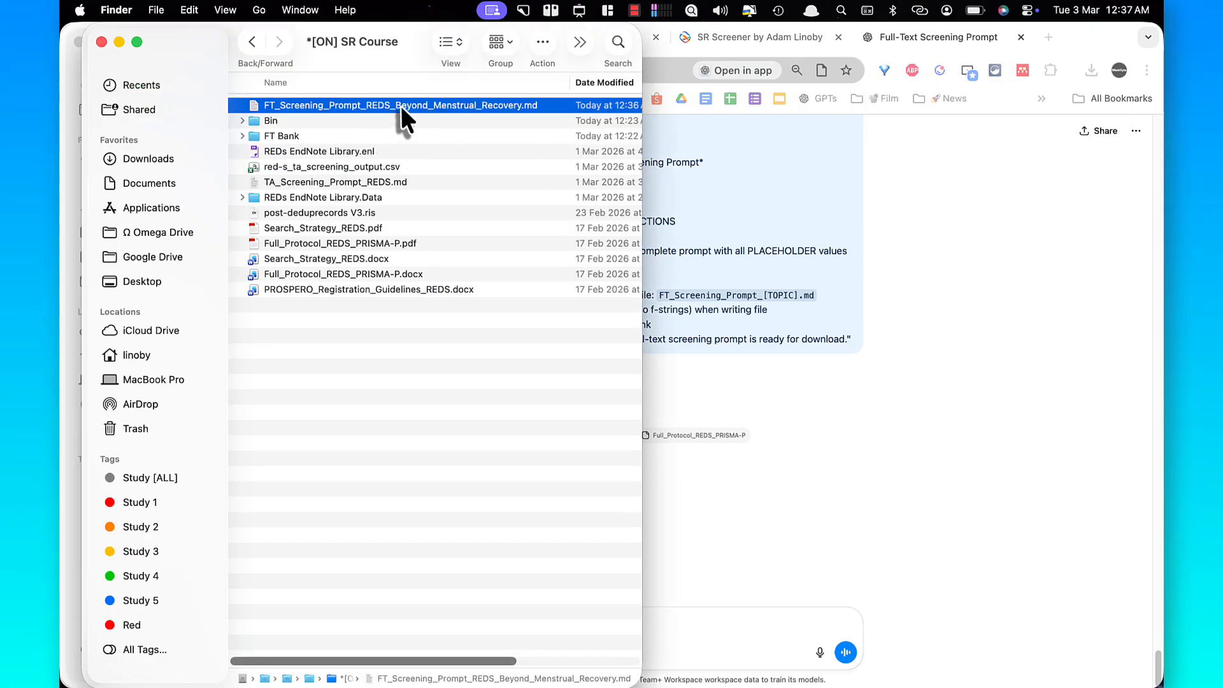
Open FT_Screening_Prompt_REDS_Beyond_Menstrual_Recovery.md from the SR Course folder in TextEdit
double_click(399, 105)
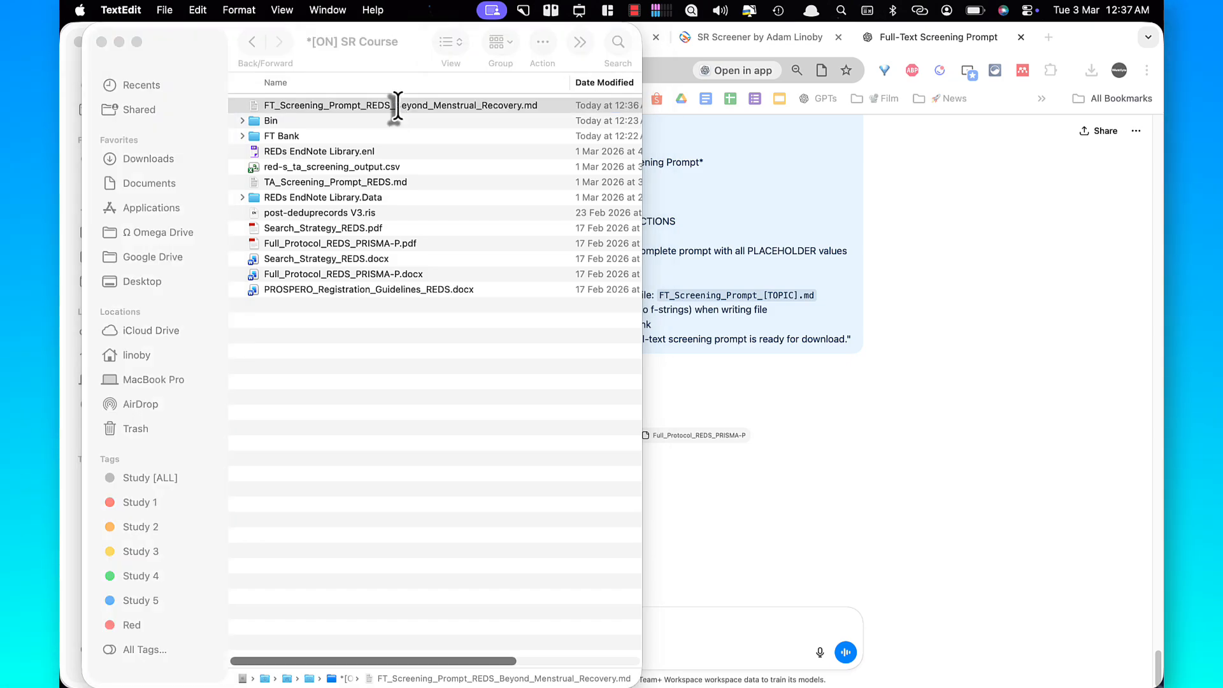
scroll(277, 195, down, 1)
click(255, 172)
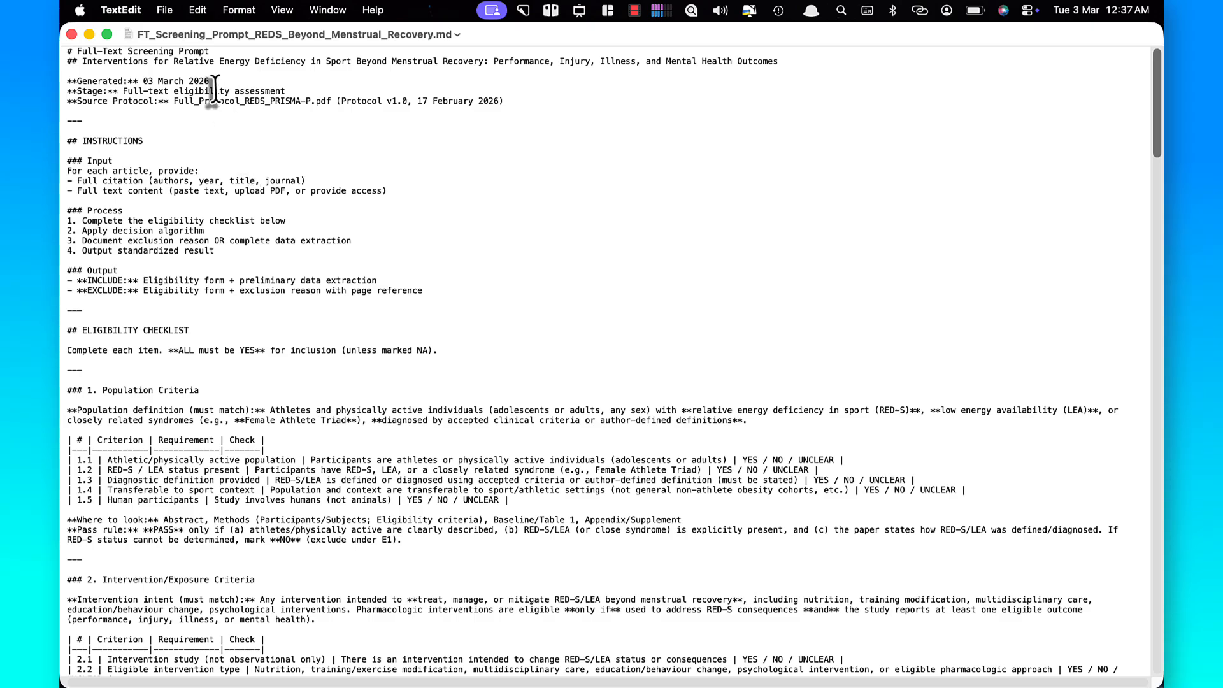
Copy the entire text of the generated full-text screening prompt file
click(195, 13)
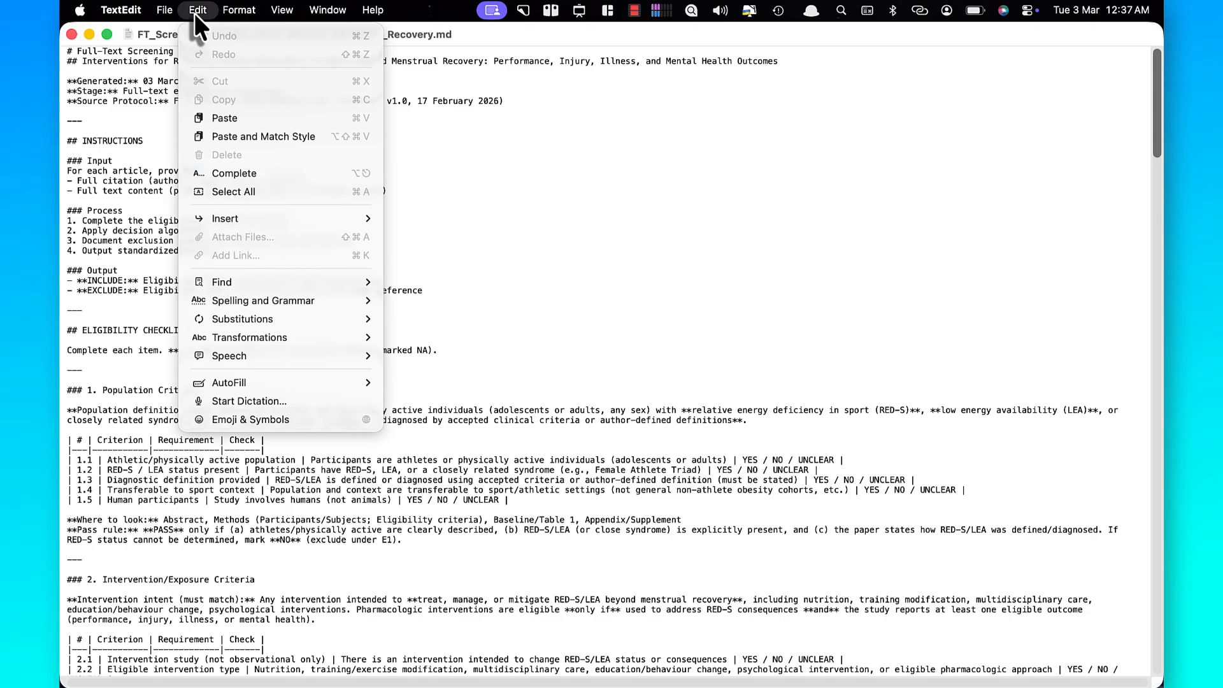
click(227, 189)
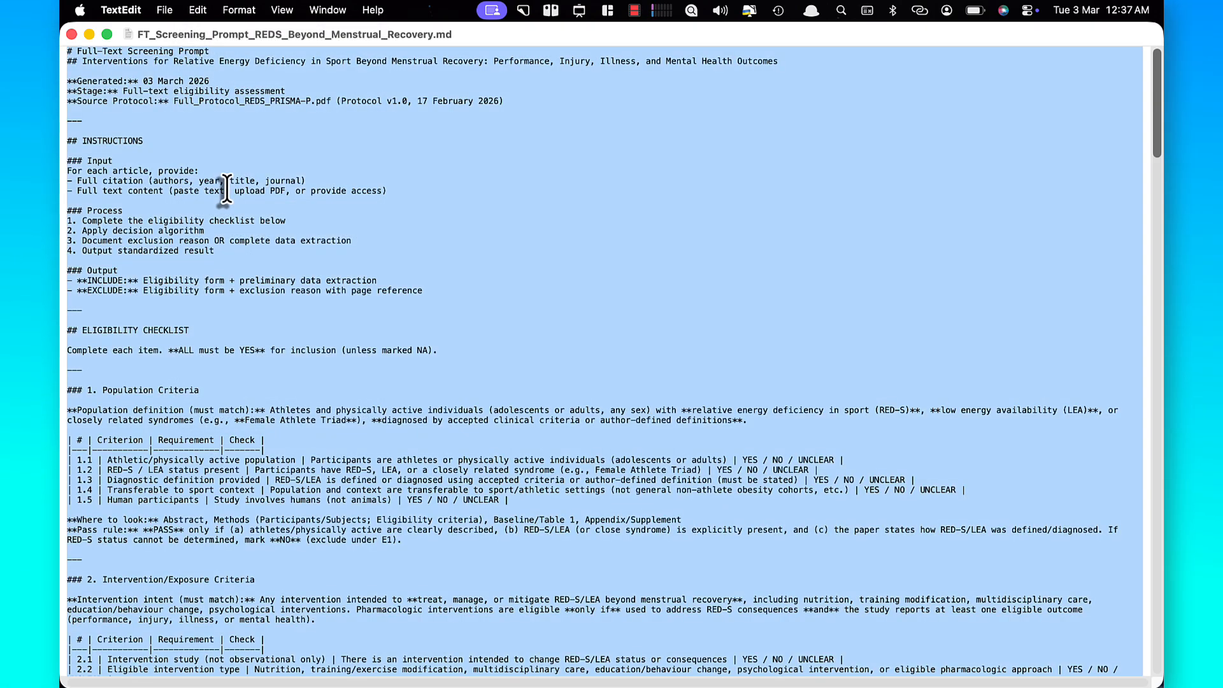
right_click(226, 189)
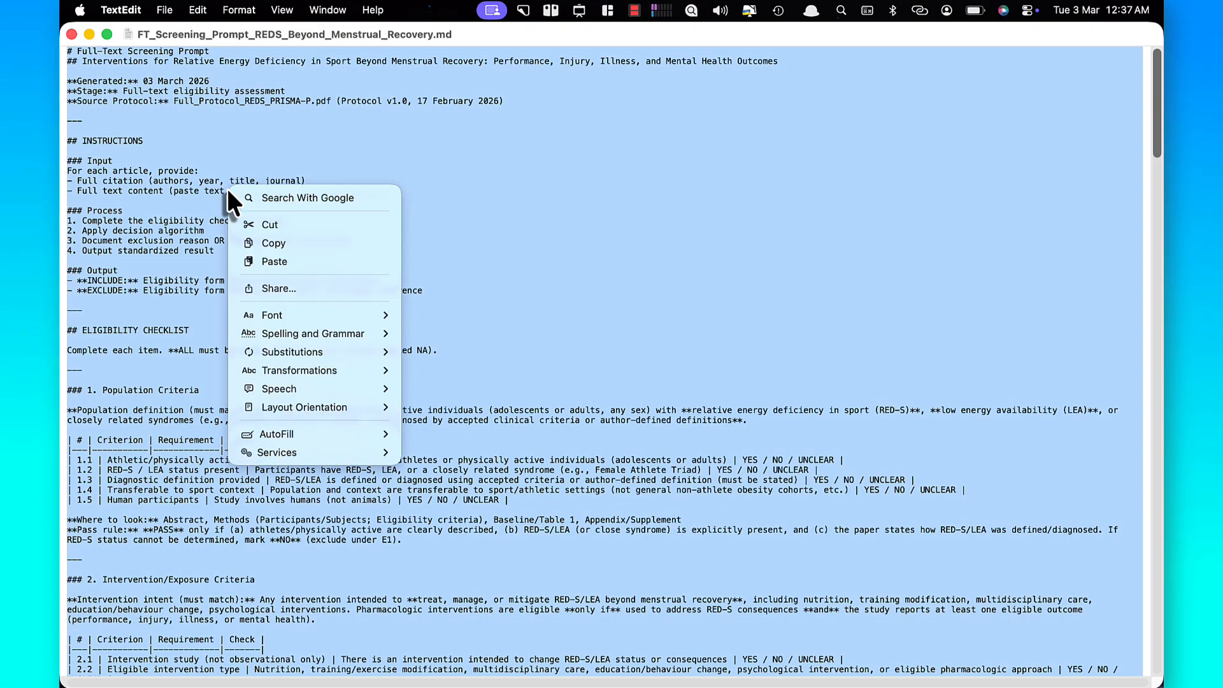
click(268, 242)
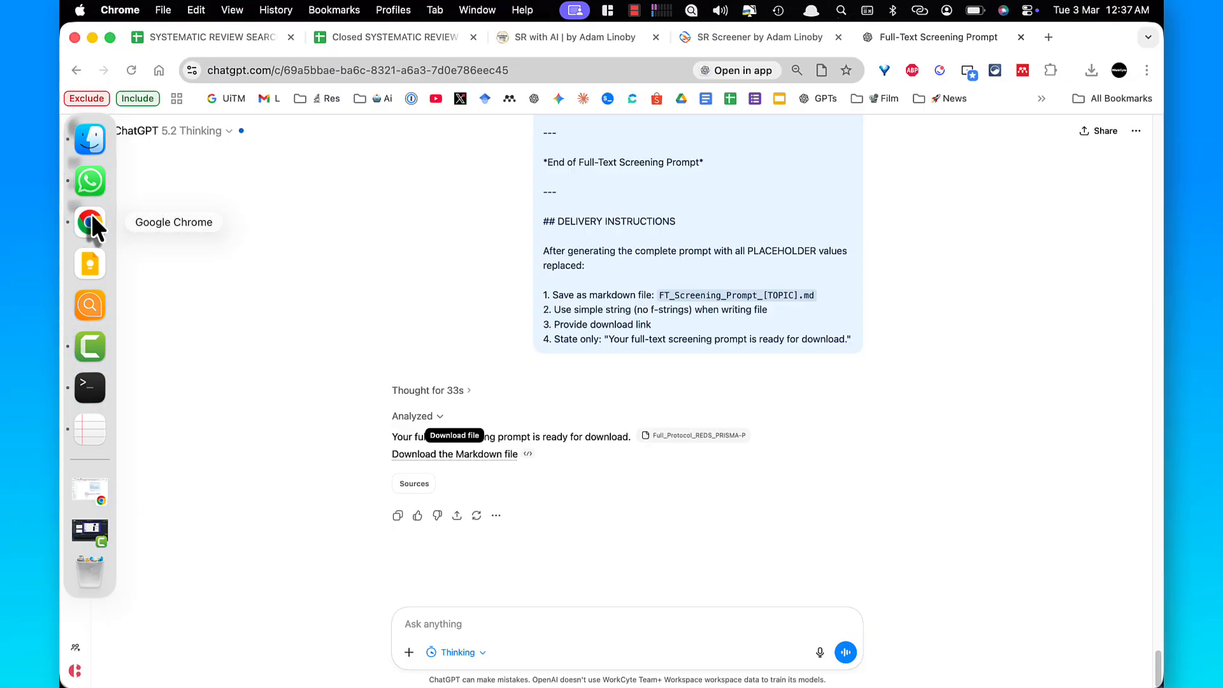
Start a new ChatGPT chat and paste the generated full-text screening prompt into it
click(90, 213)
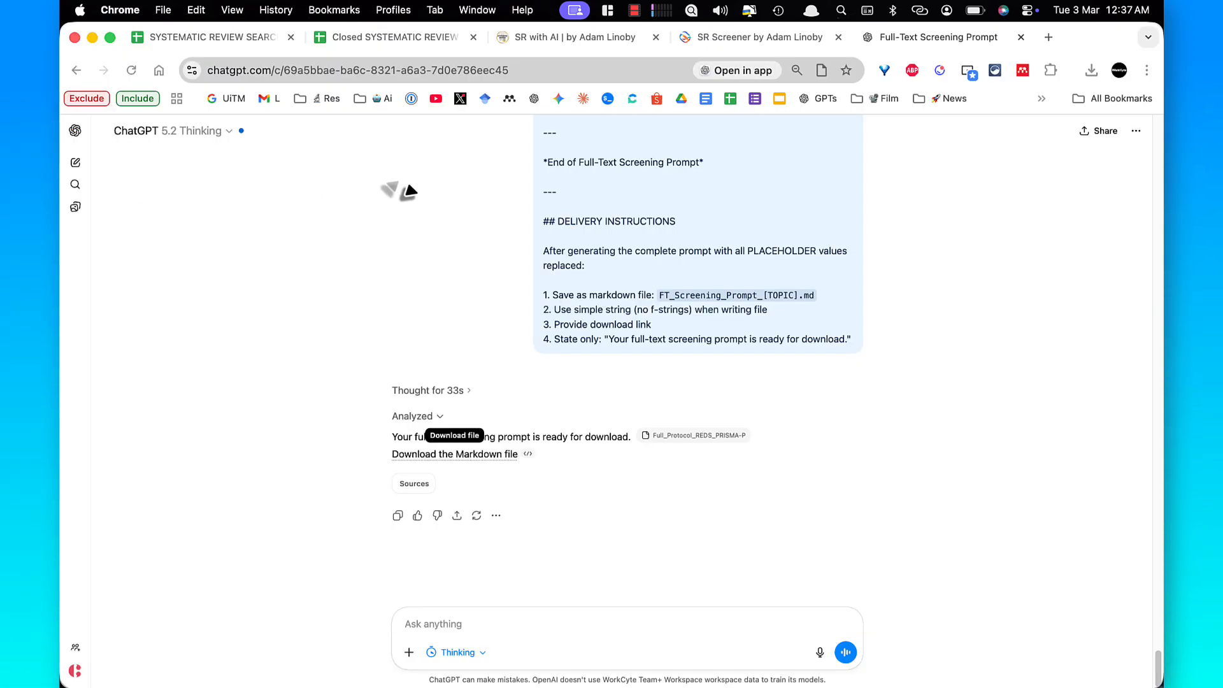
click(75, 163)
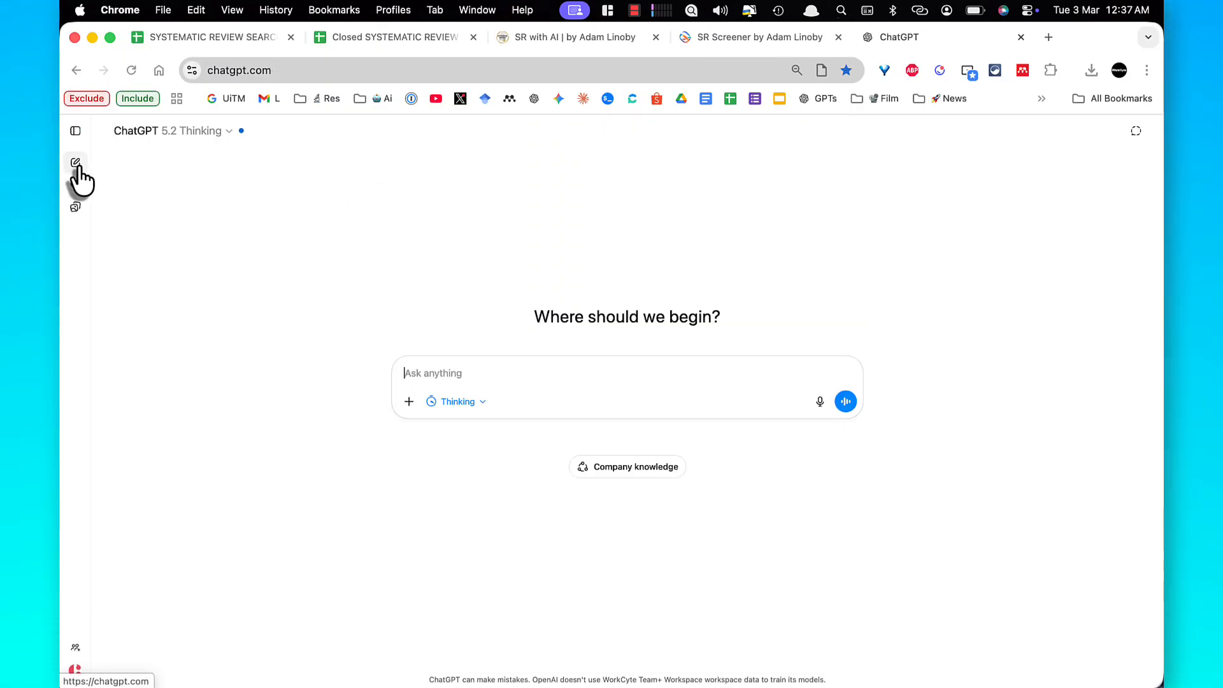
right_click(463, 373)
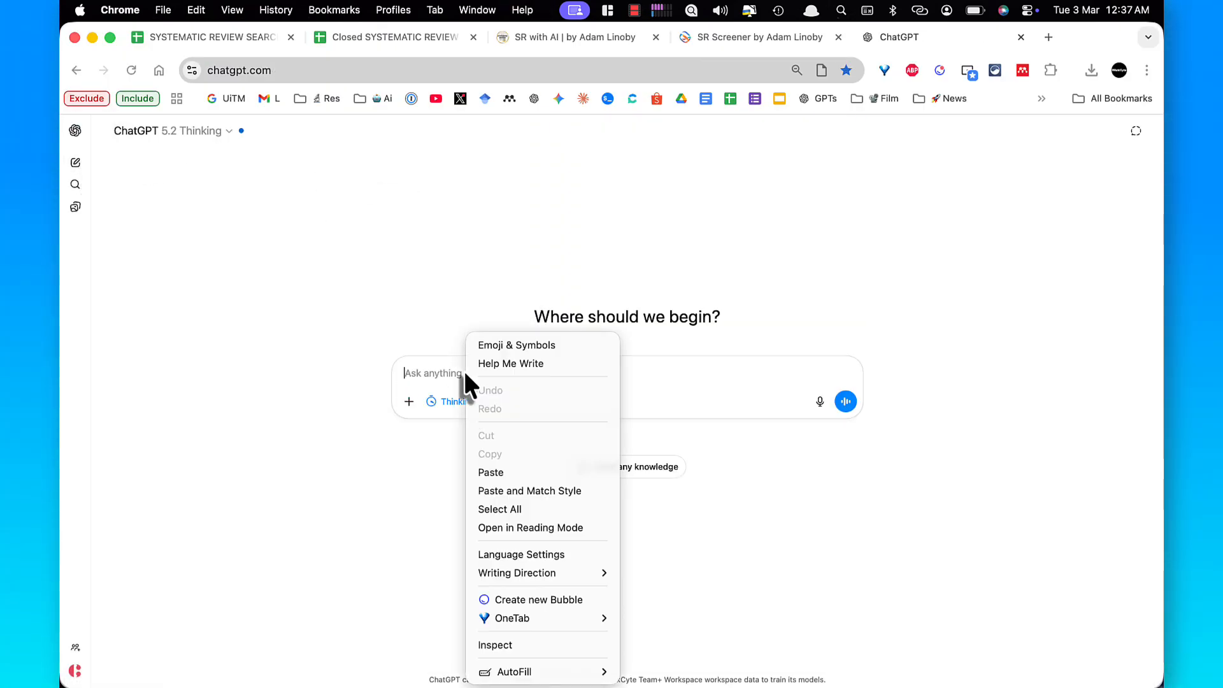
click(506, 475)
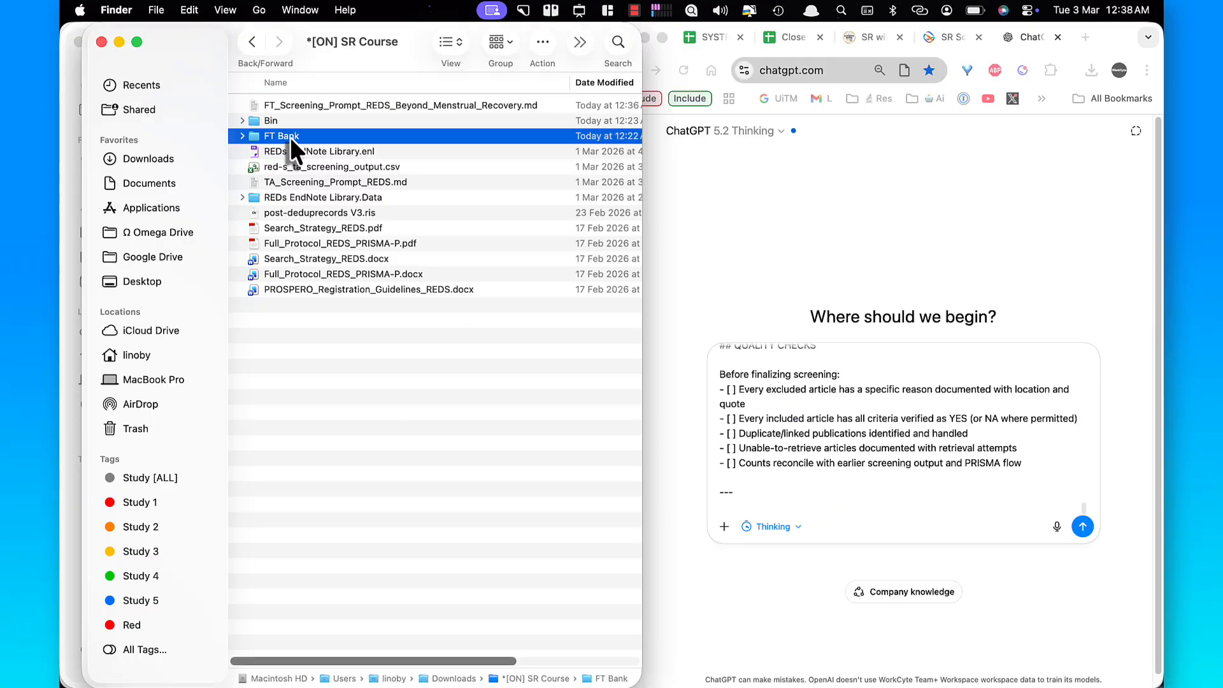
Attach the 2023 dietary estrogen article PDF from the FT Bank folder to the screening prompt and submit it
double_click(289, 136)
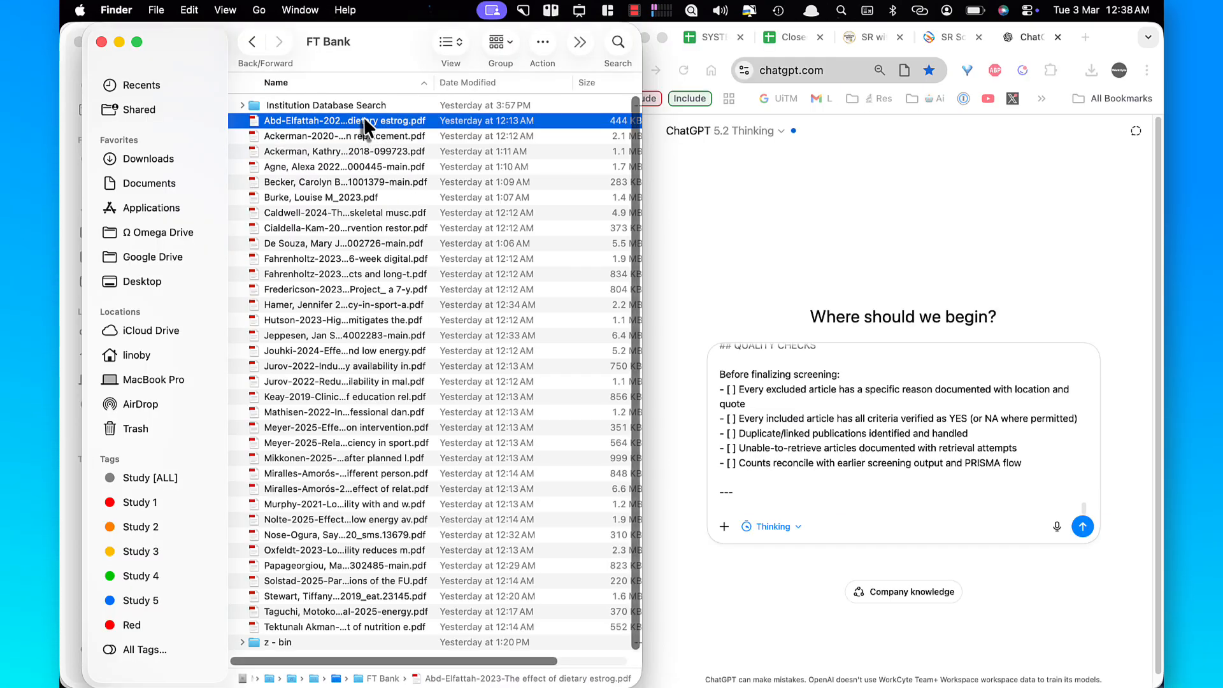
drag(364, 121, 792, 390)
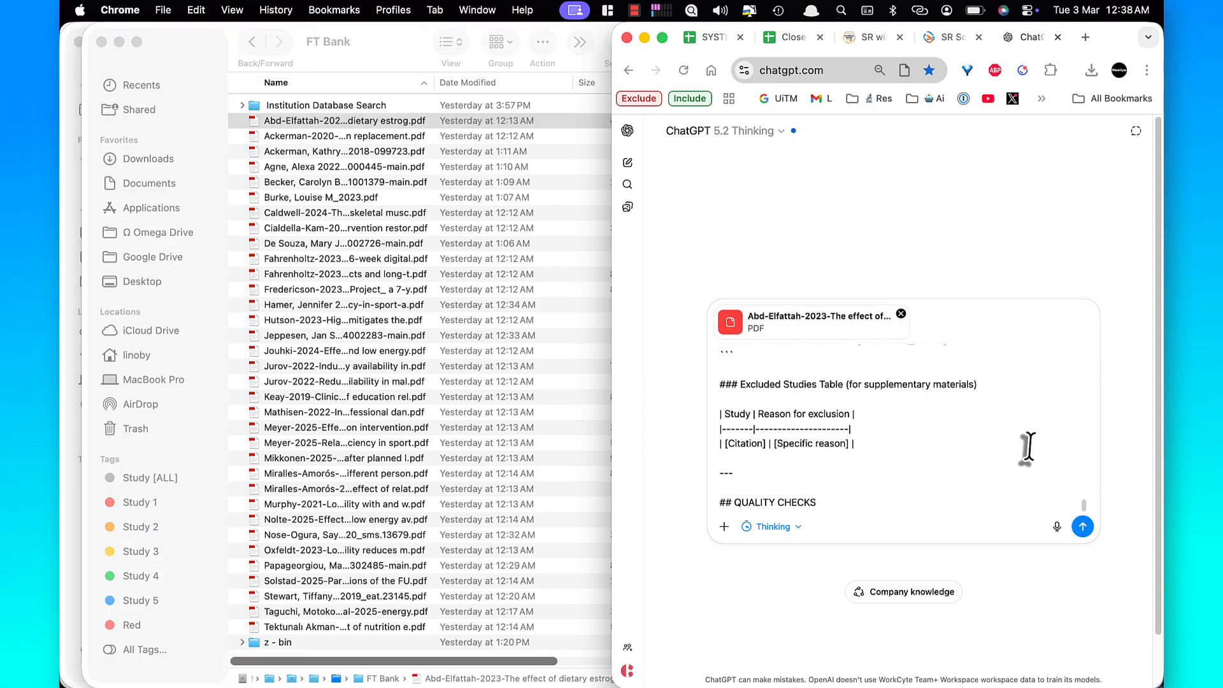
click(1082, 527)
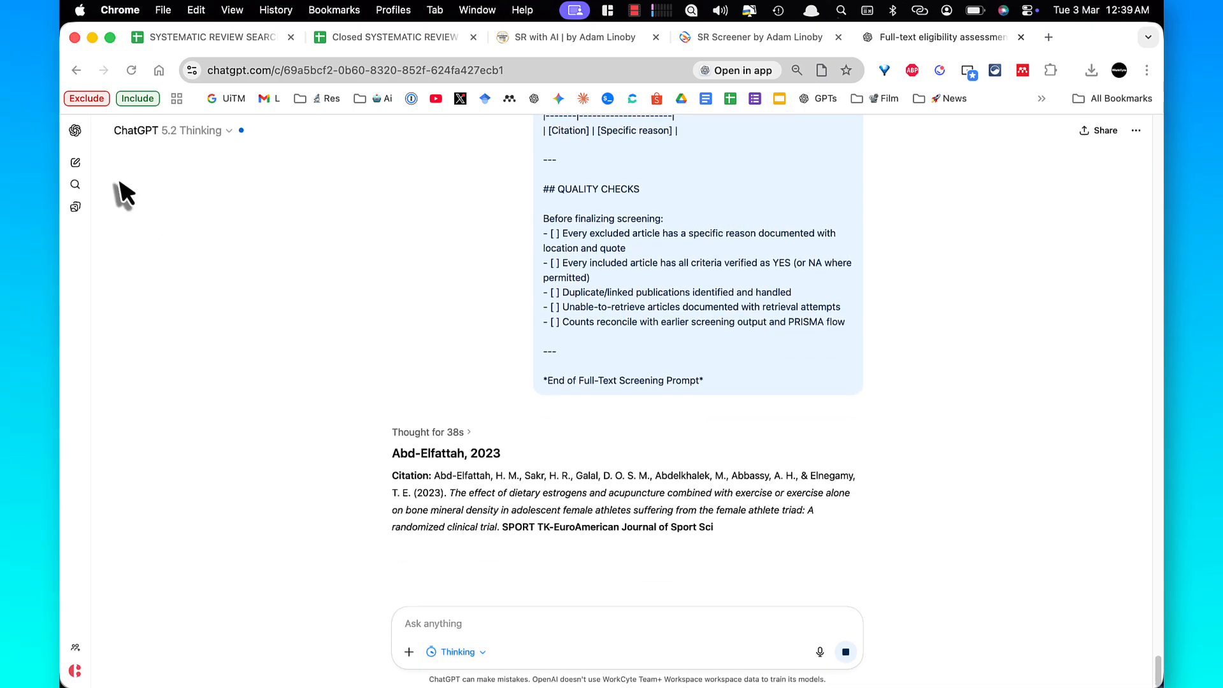
Paste the screening prompt into another new chat and attach the 2020 estrogen replacement PDF from the FT Bank folder
click(75, 163)
key(ctrl+alt+Right)
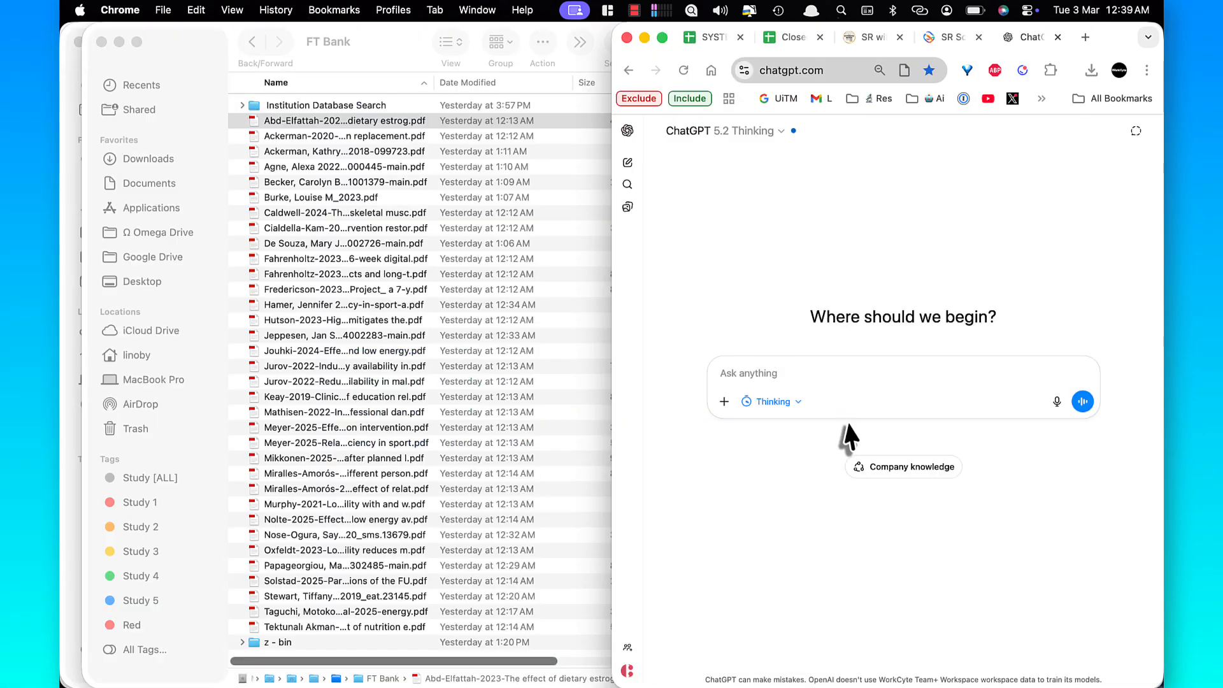
right_click(801, 380)
click(836, 473)
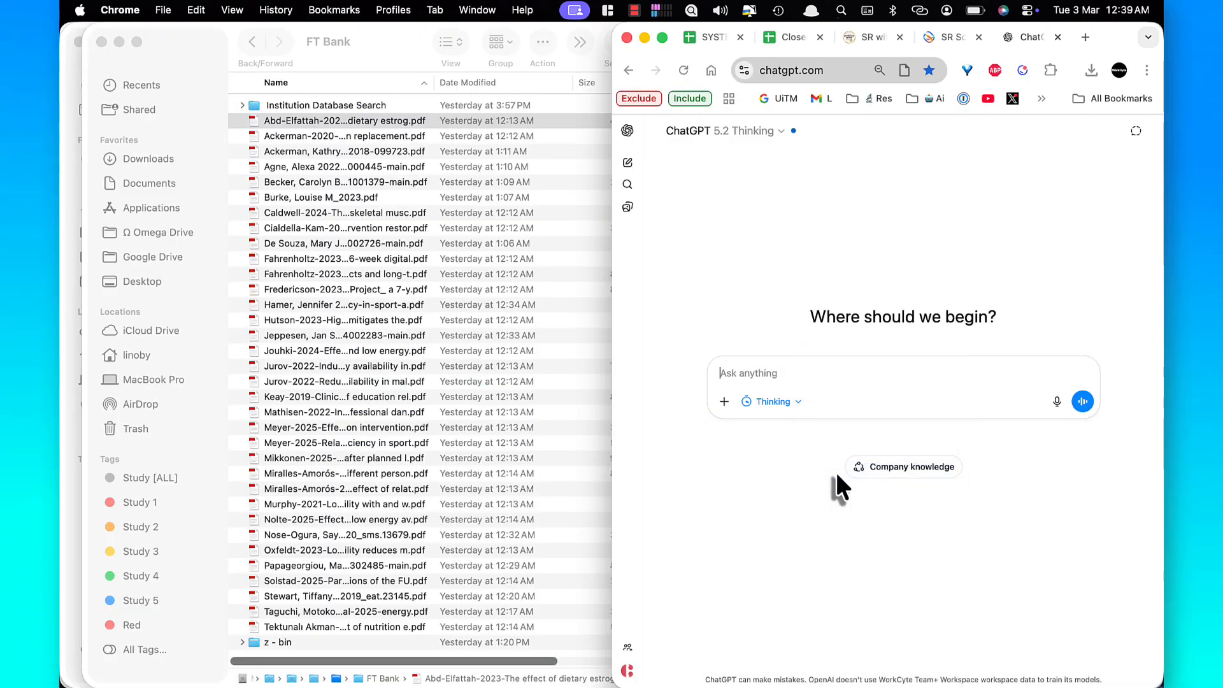
click(342, 135)
click(342, 136)
drag(342, 136, 778, 371)
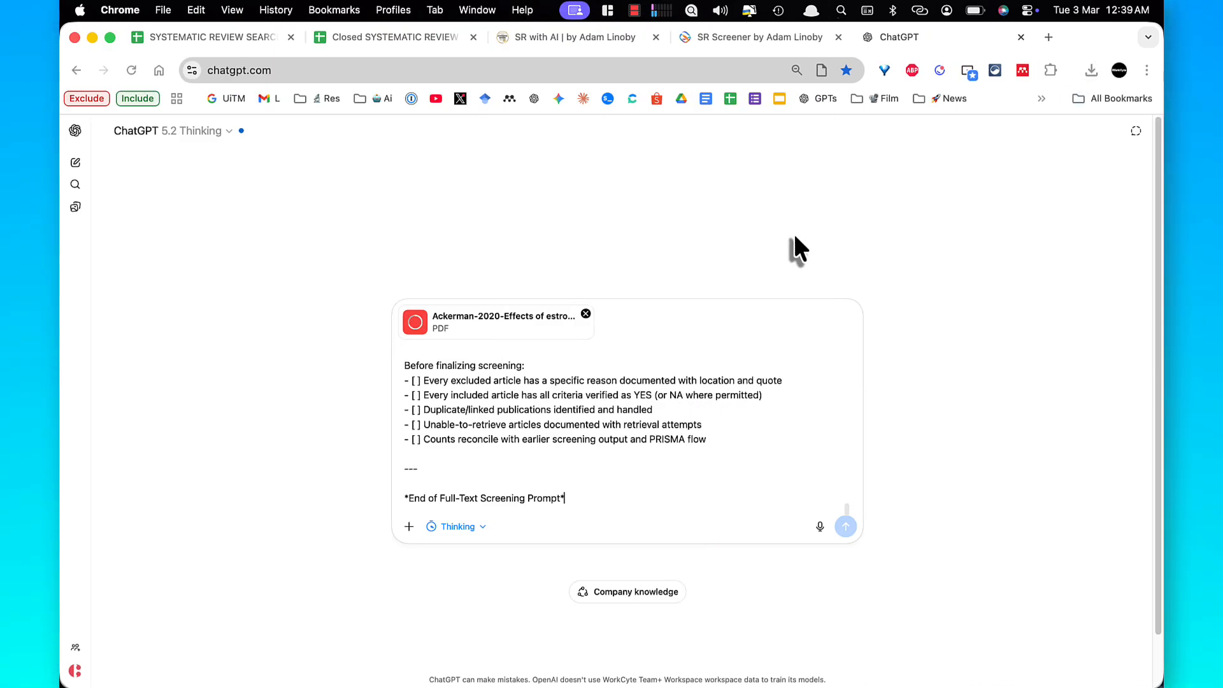
Expand the chat history and check the entry and notification for the earlier RED-S full-text screening chat
click(76, 131)
drag(285, 485, 219, 515)
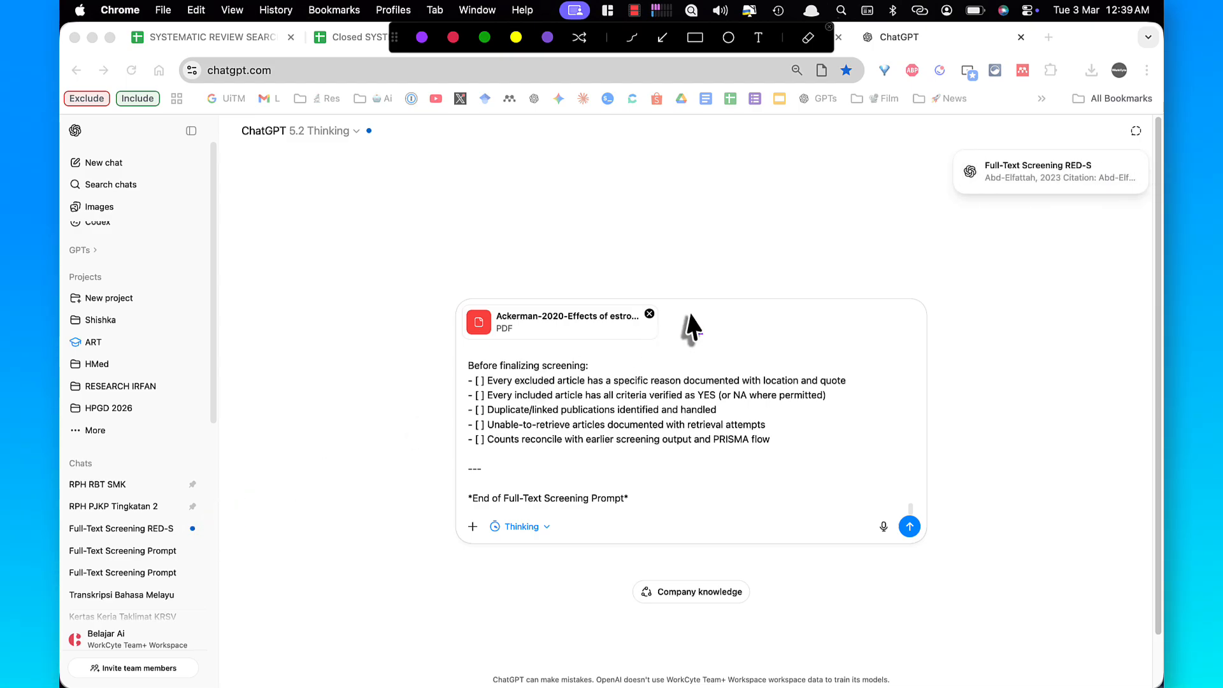
mouse_move(826, 237)
mouse_down()
mouse_move(923, 208)
mouse_move(949, 186)
mouse_up()
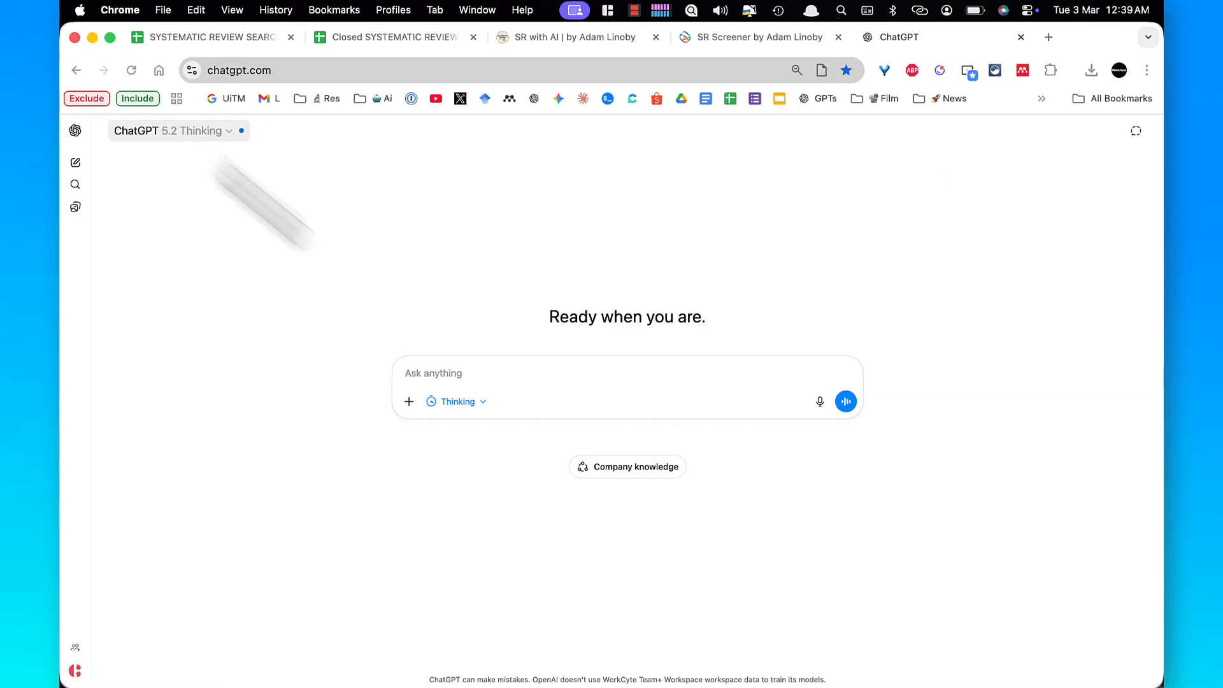
right_click(433, 373)
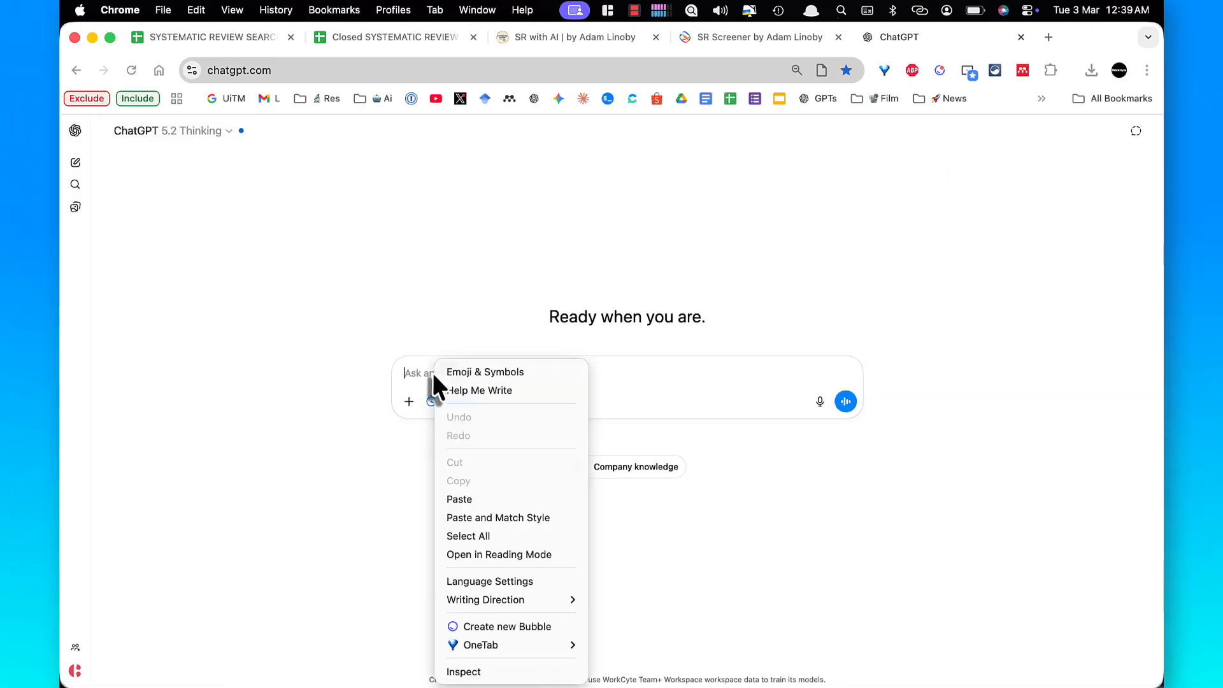
click(470, 496)
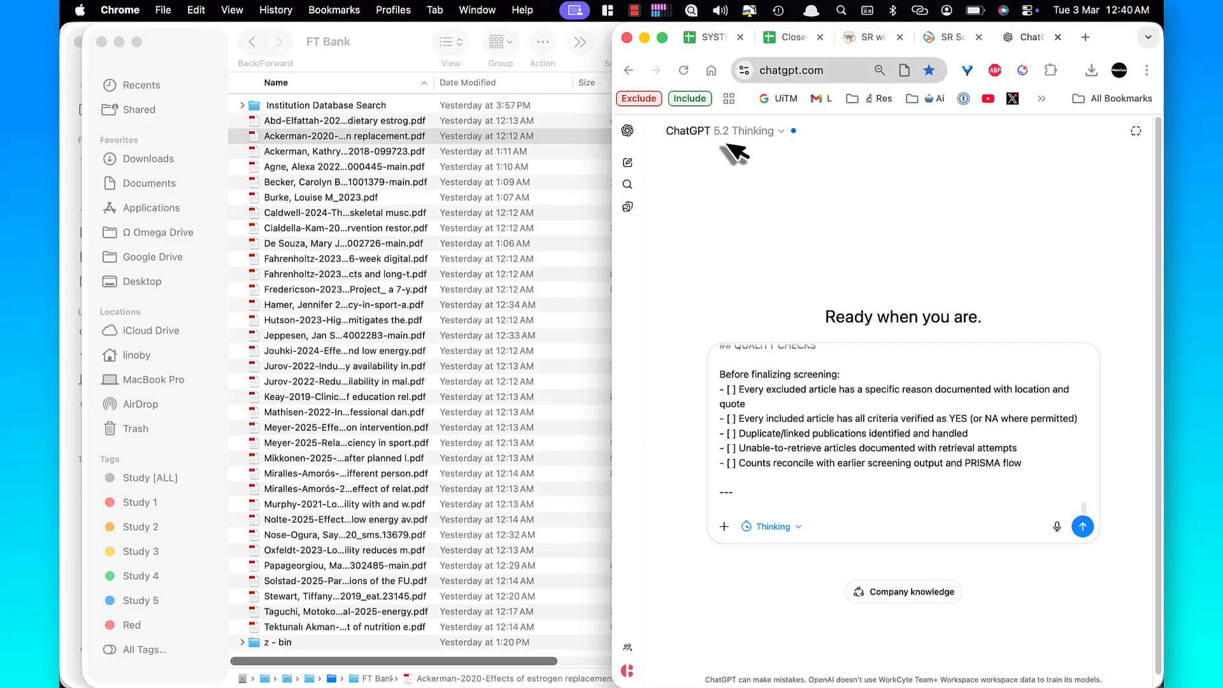
click(323, 151)
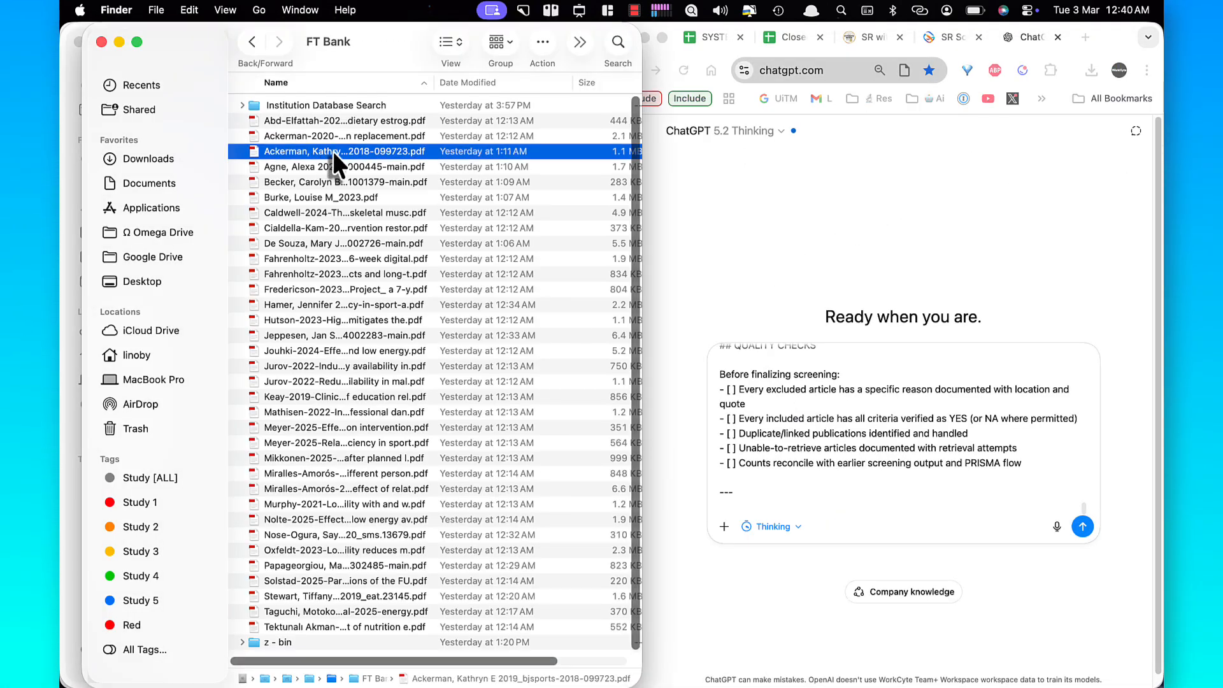
drag(332, 151, 792, 437)
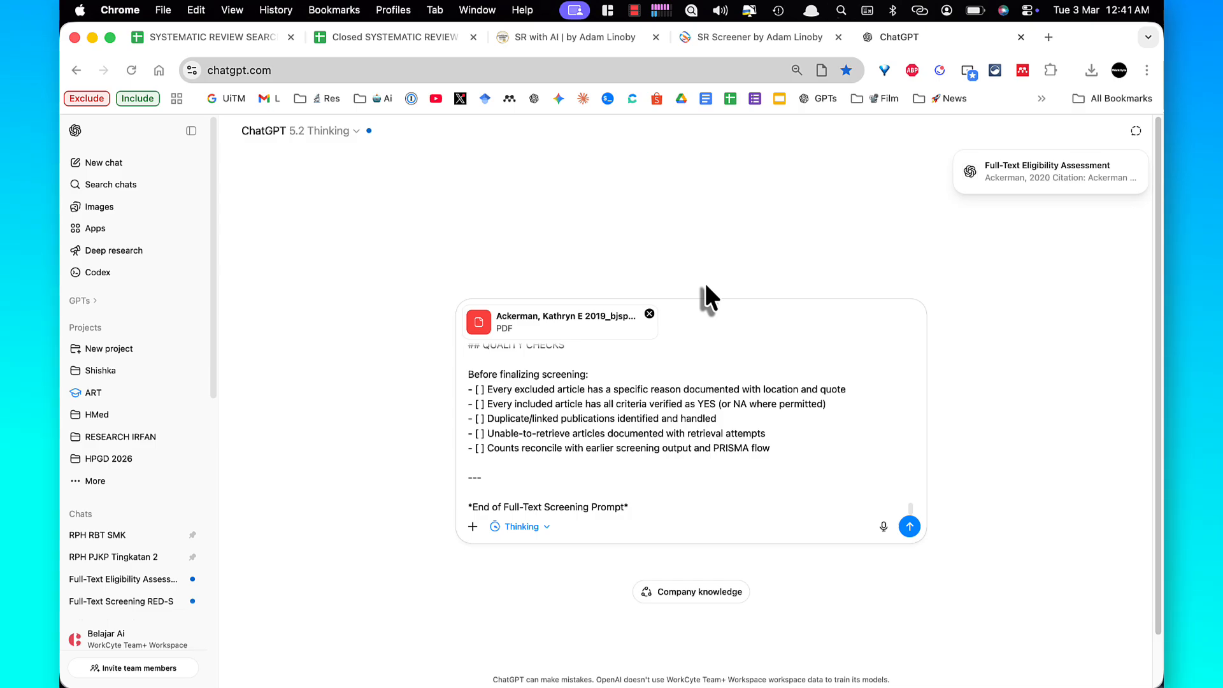
key(ctrl+a)
drag(795, 249, 930, 197)
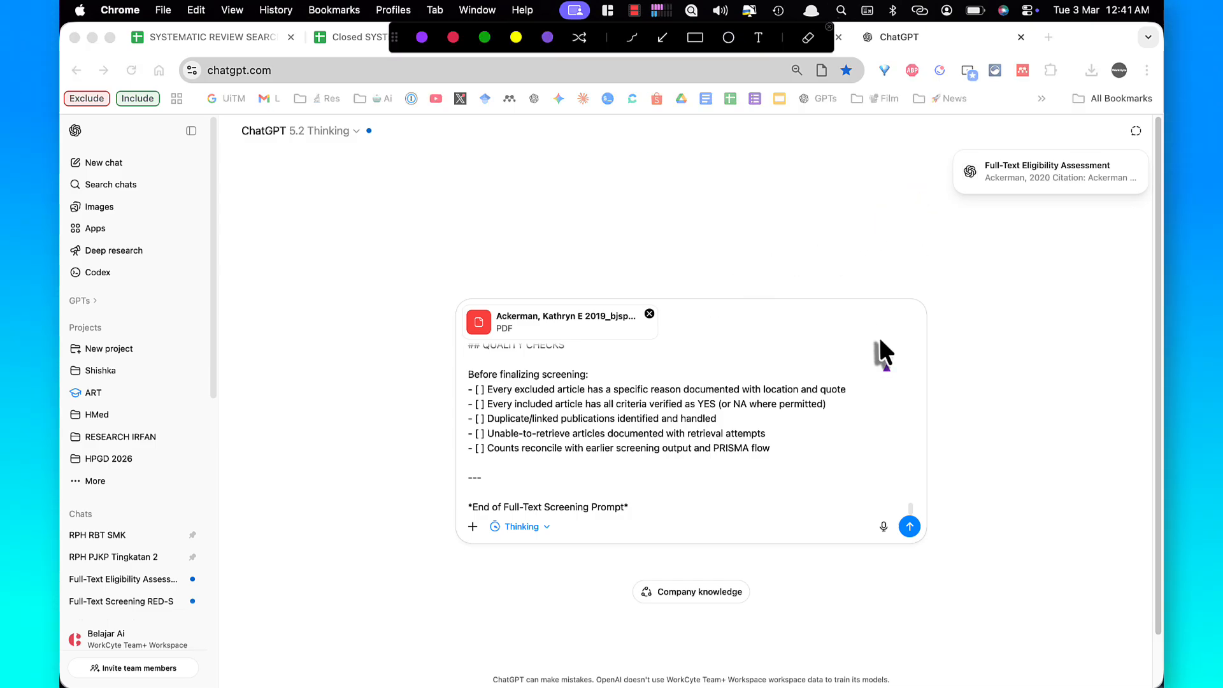
key(Escape)
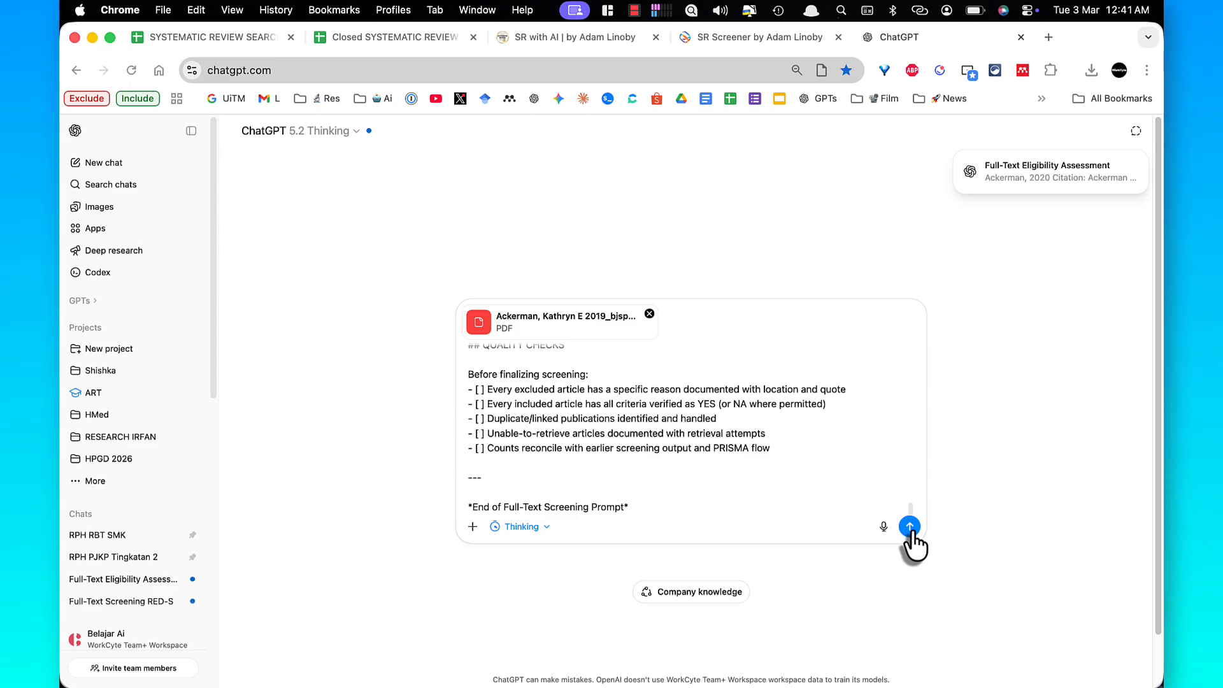
click(909, 527)
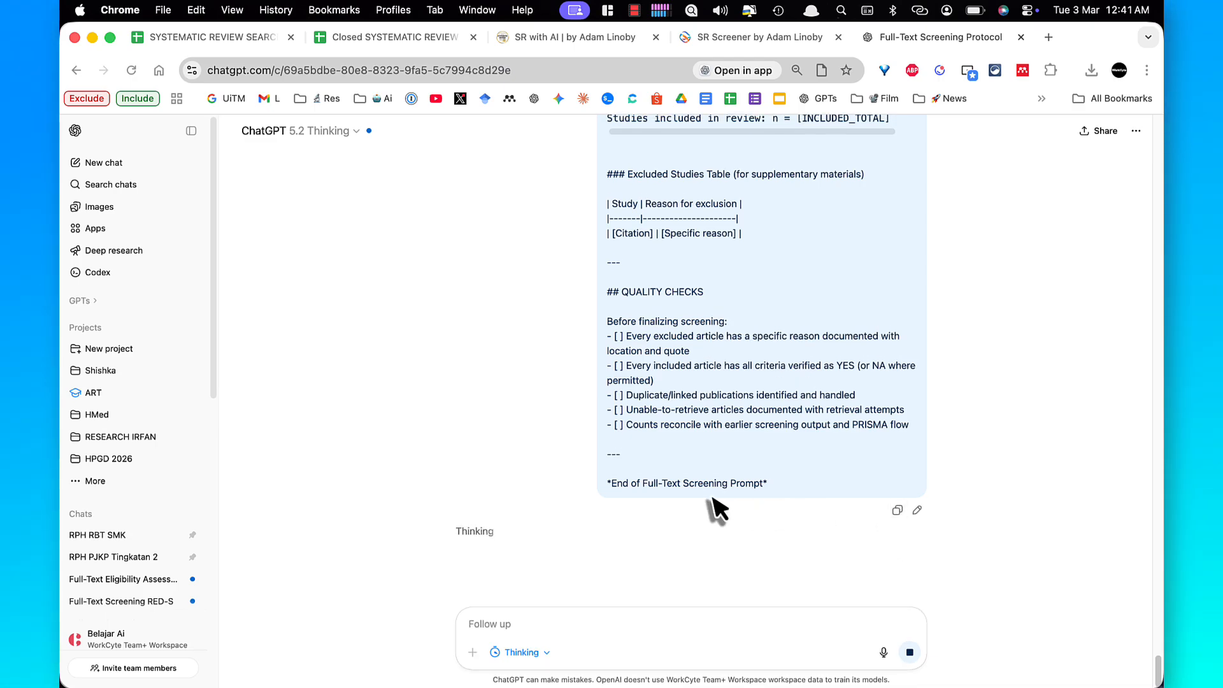
Open the WC_AL 001 project and look through its list of full-text screening chats
click(158, 453)
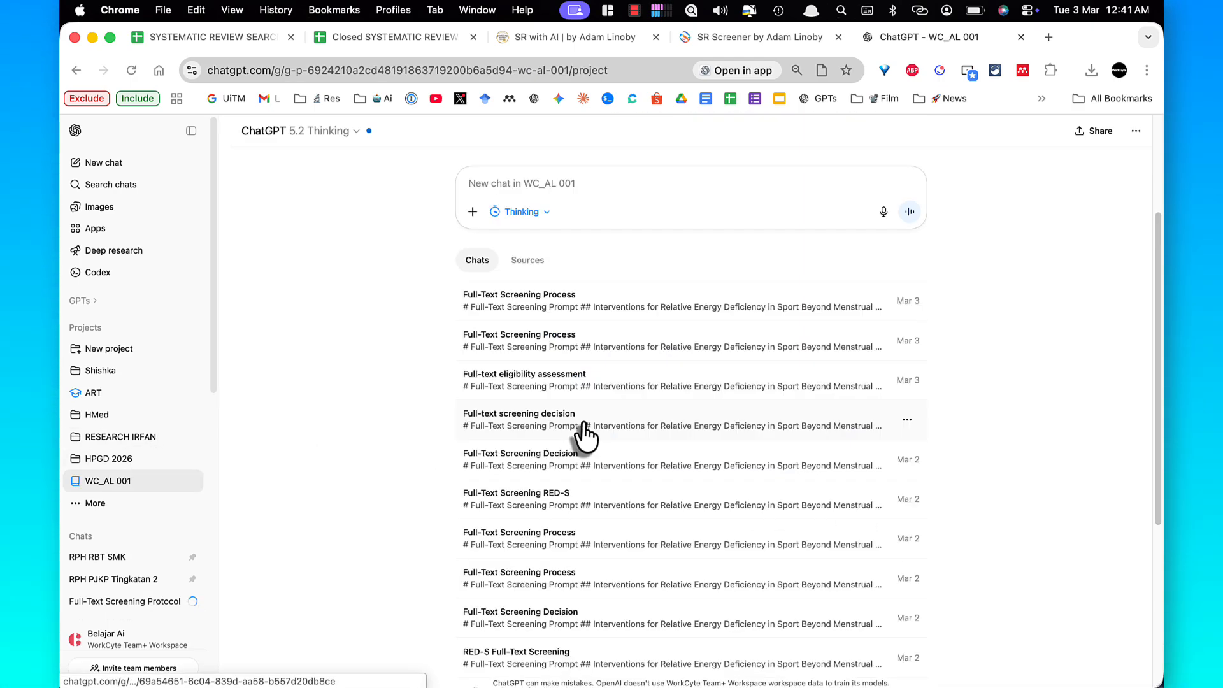
scroll(585, 436, down, 10)
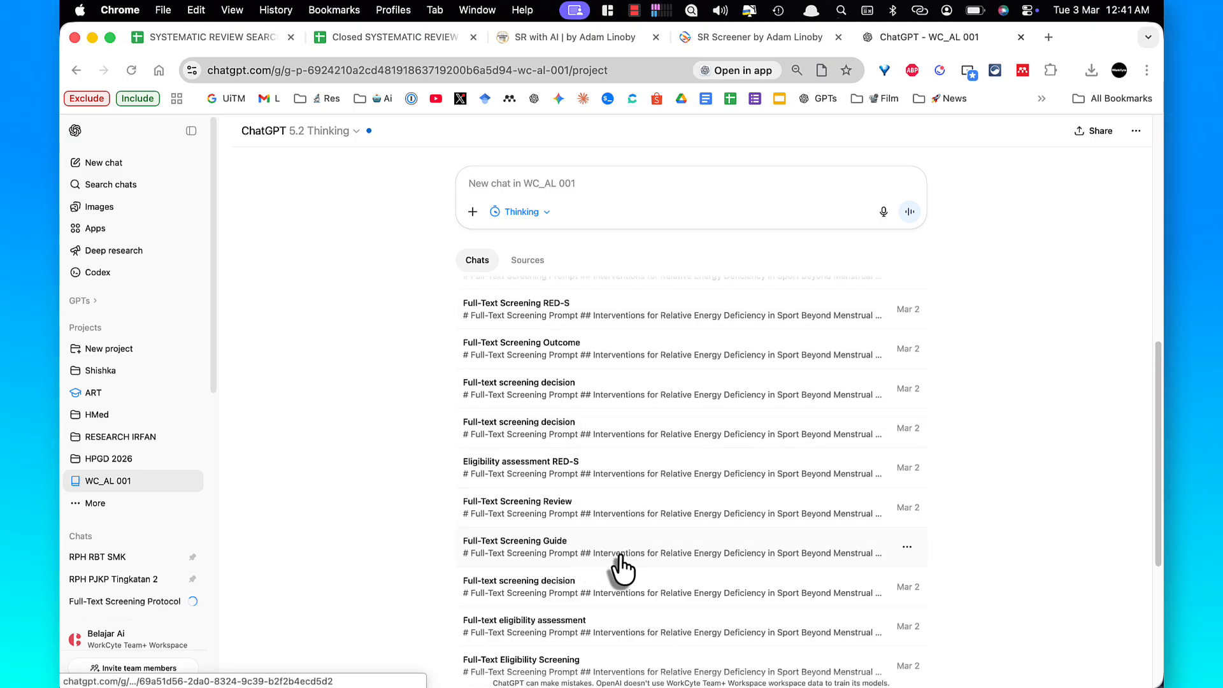
scroll(587, 542, down, 1)
scroll(586, 543, down, 4)
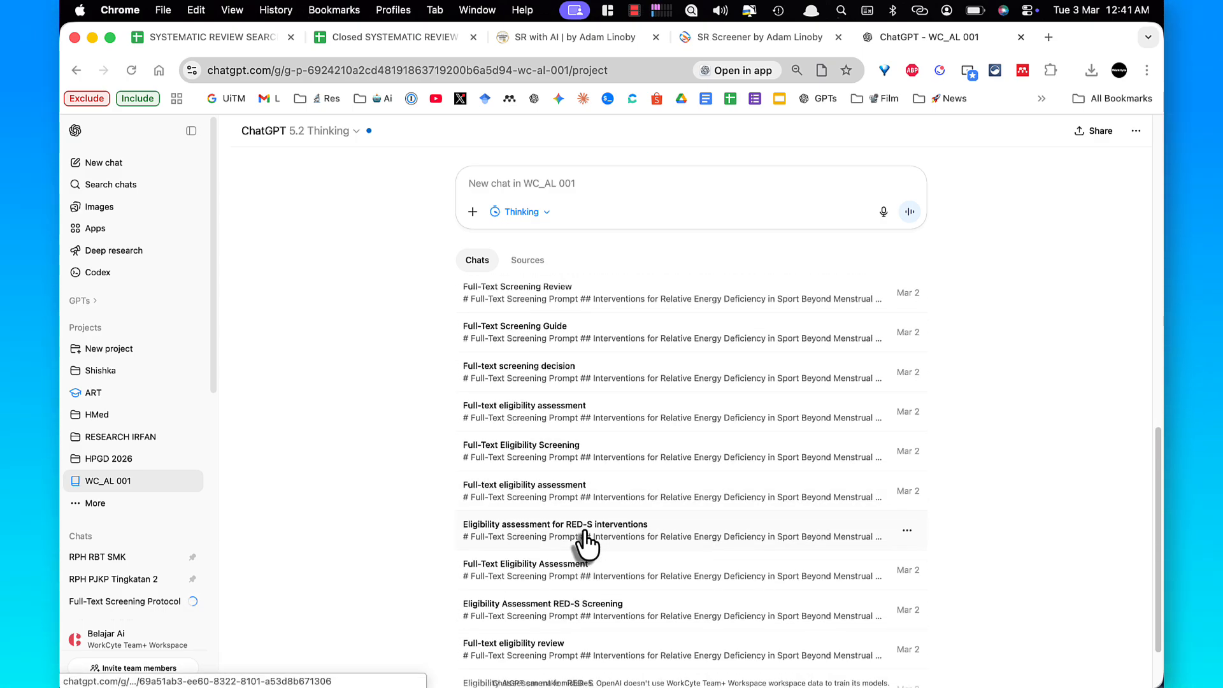
scroll(586, 543, down, 1)
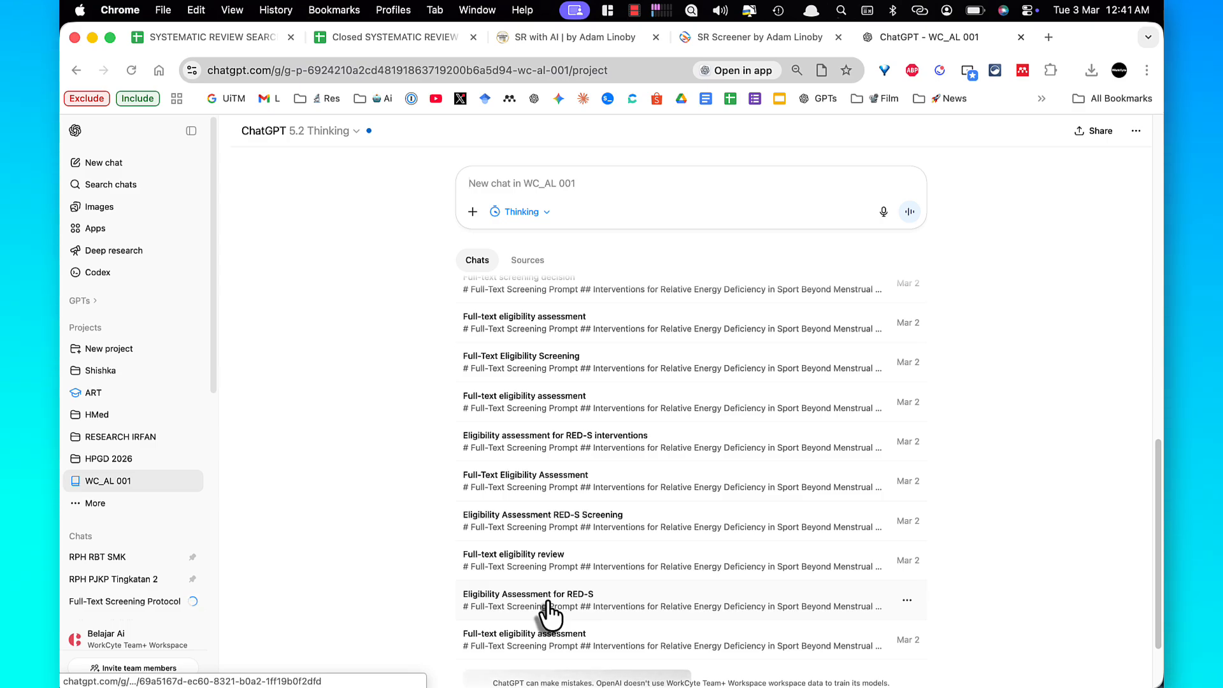
scroll(548, 613, down, 5)
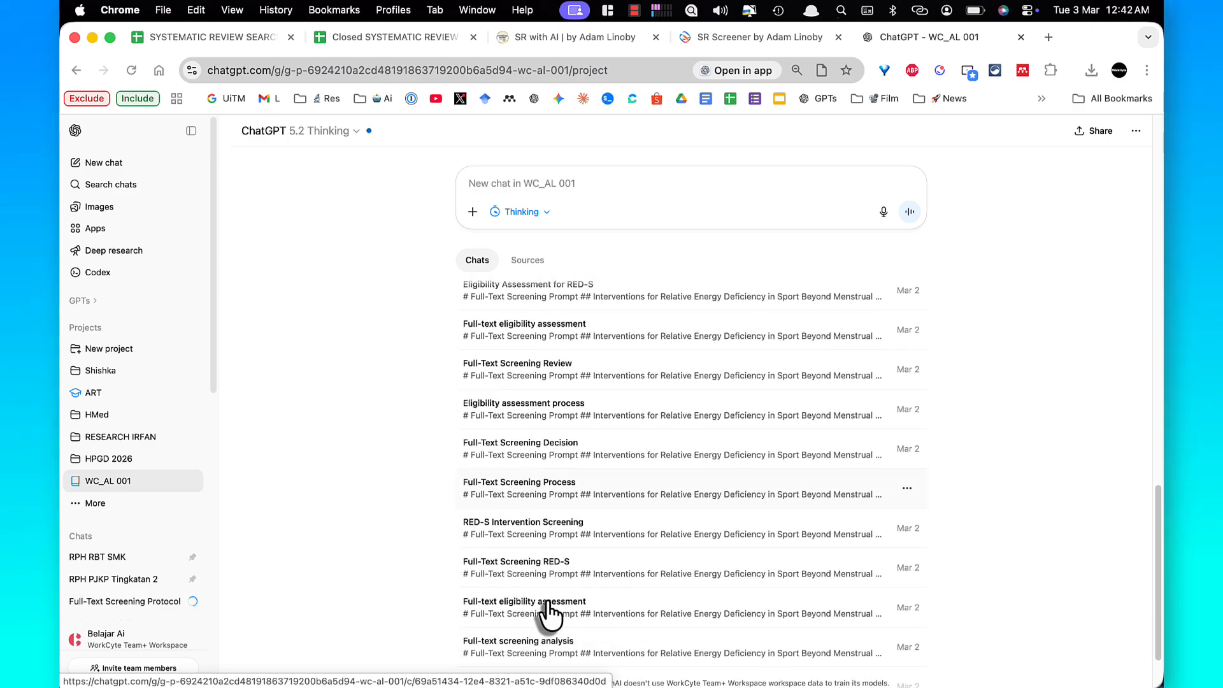
scroll(548, 613, down, 3)
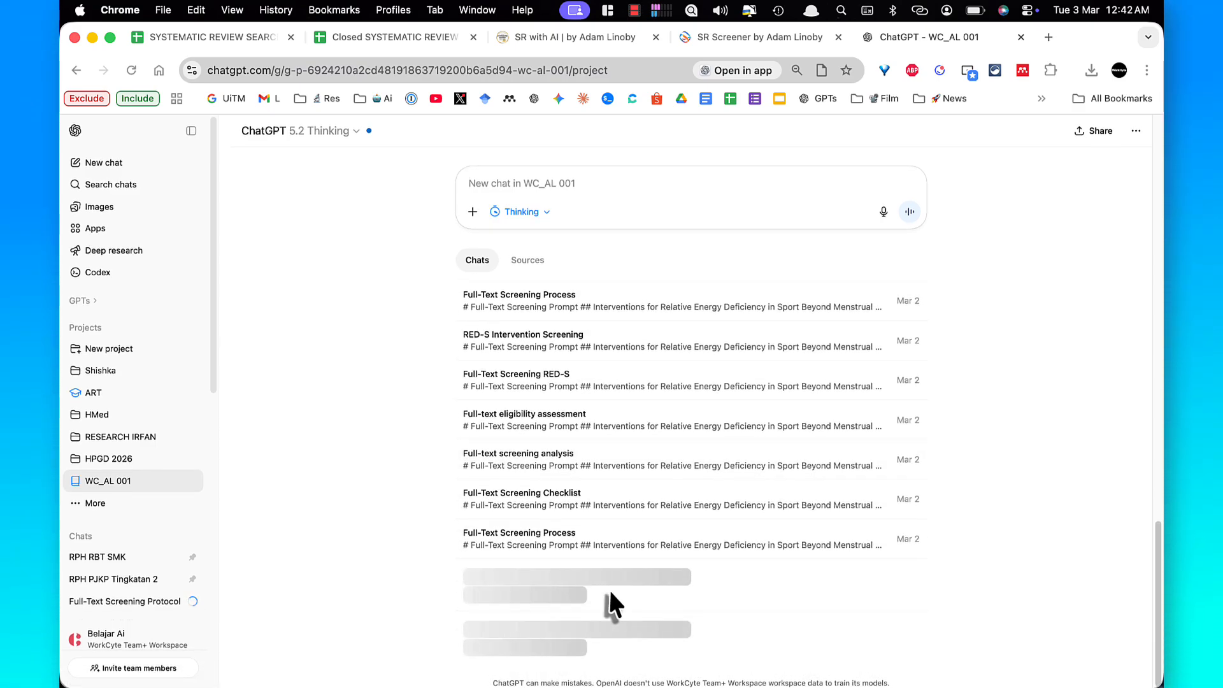
scroll(628, 591, down, 2)
scroll(628, 591, up, 2)
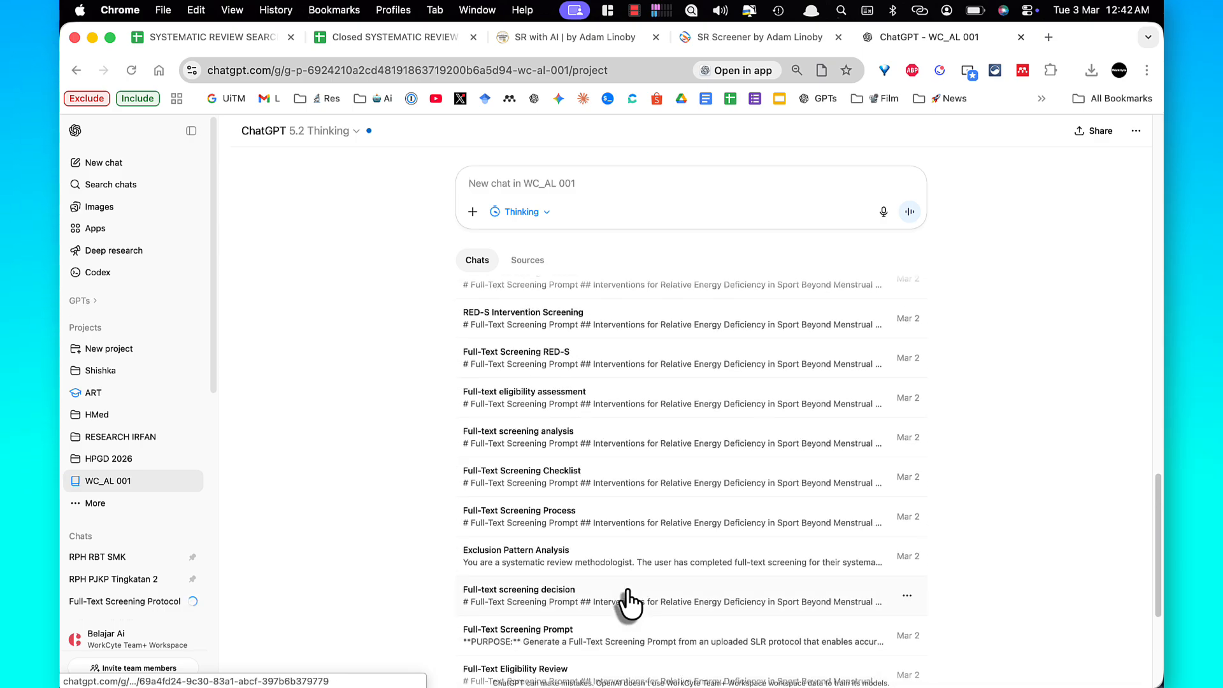
scroll(628, 598, down, 1)
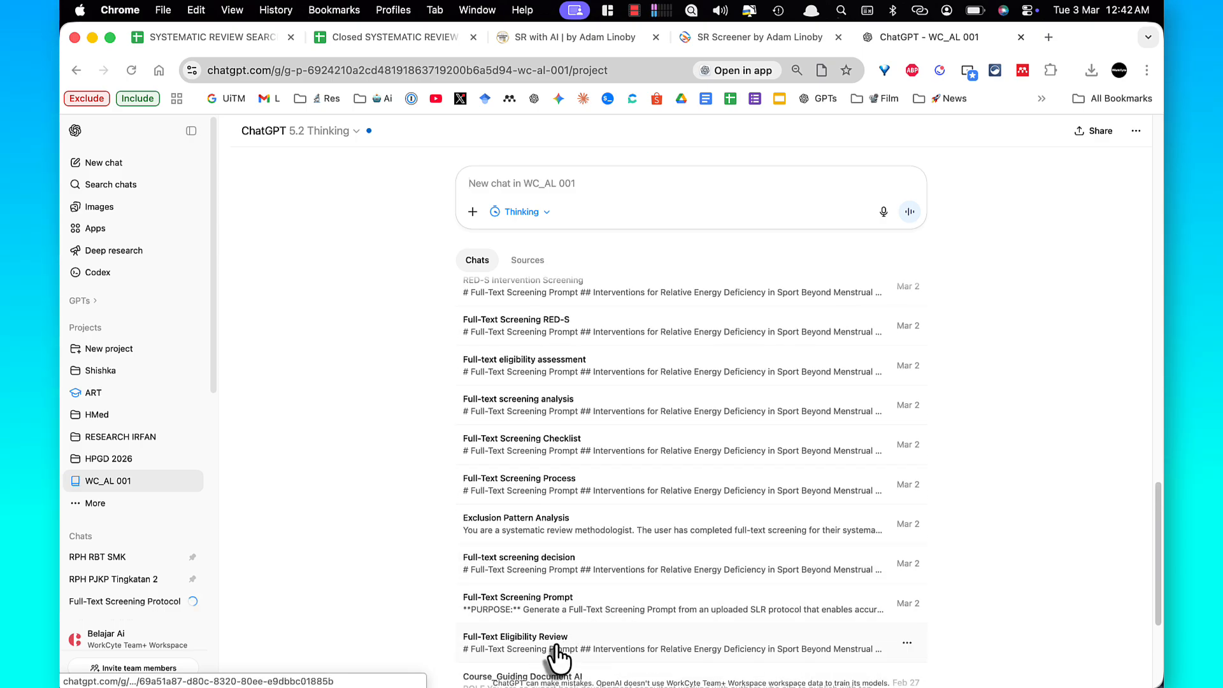
scroll(558, 657, up, 1)
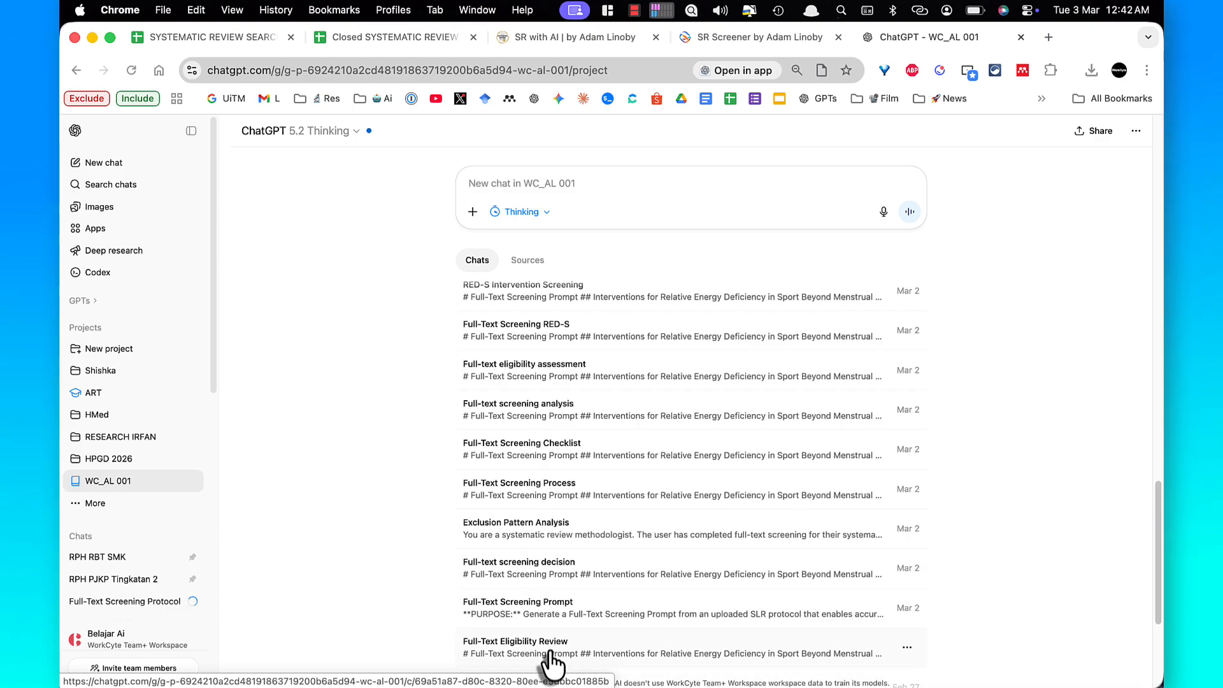
scroll(564, 509, down, 1)
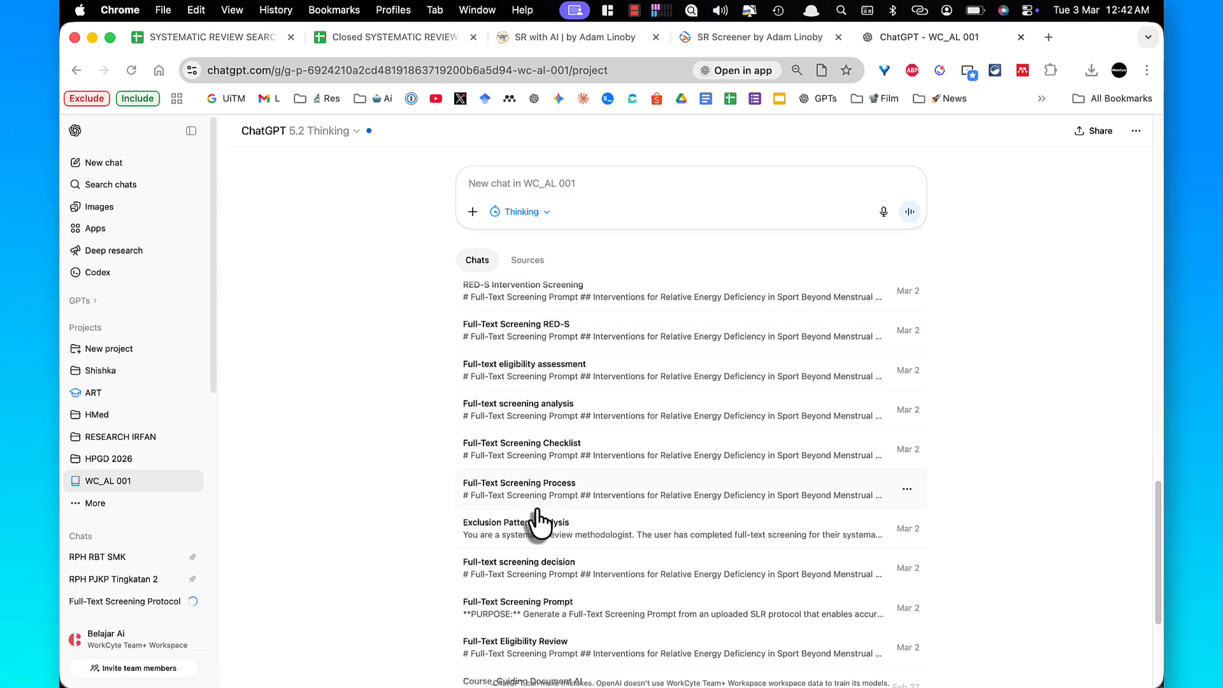
Open the Full-Text Eligibility Review chat in a new tab and examine its citation, decision, exclusion reason and evidence
right_click(533, 655)
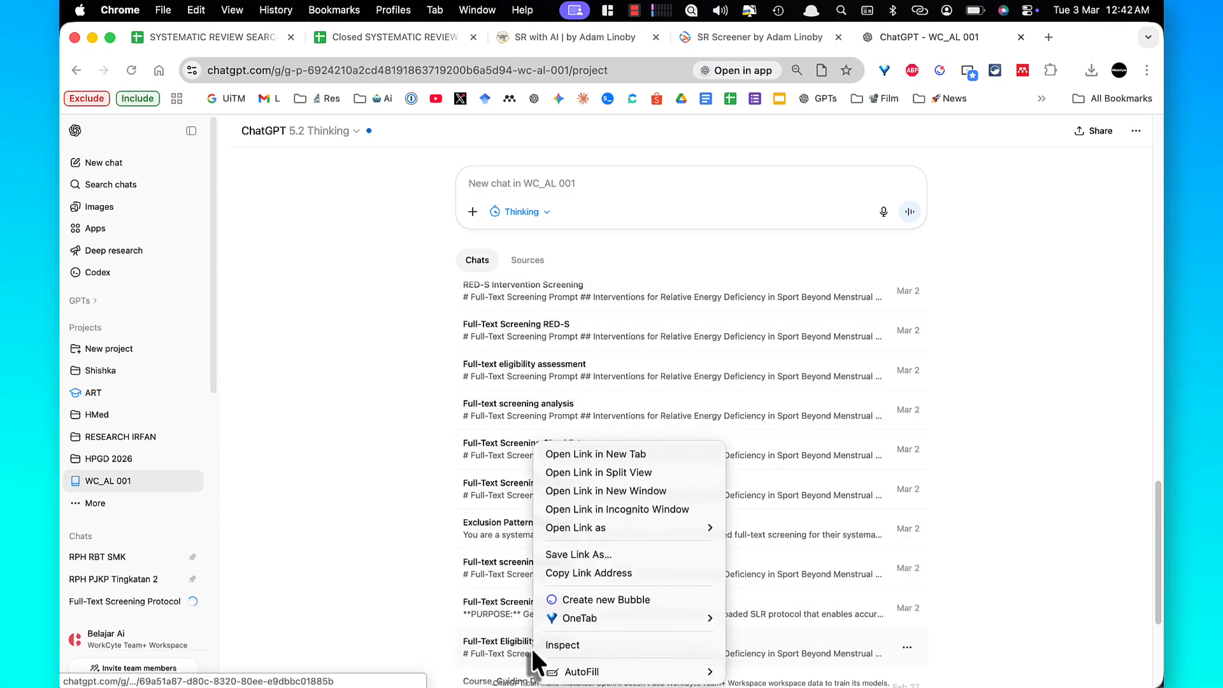
click(606, 457)
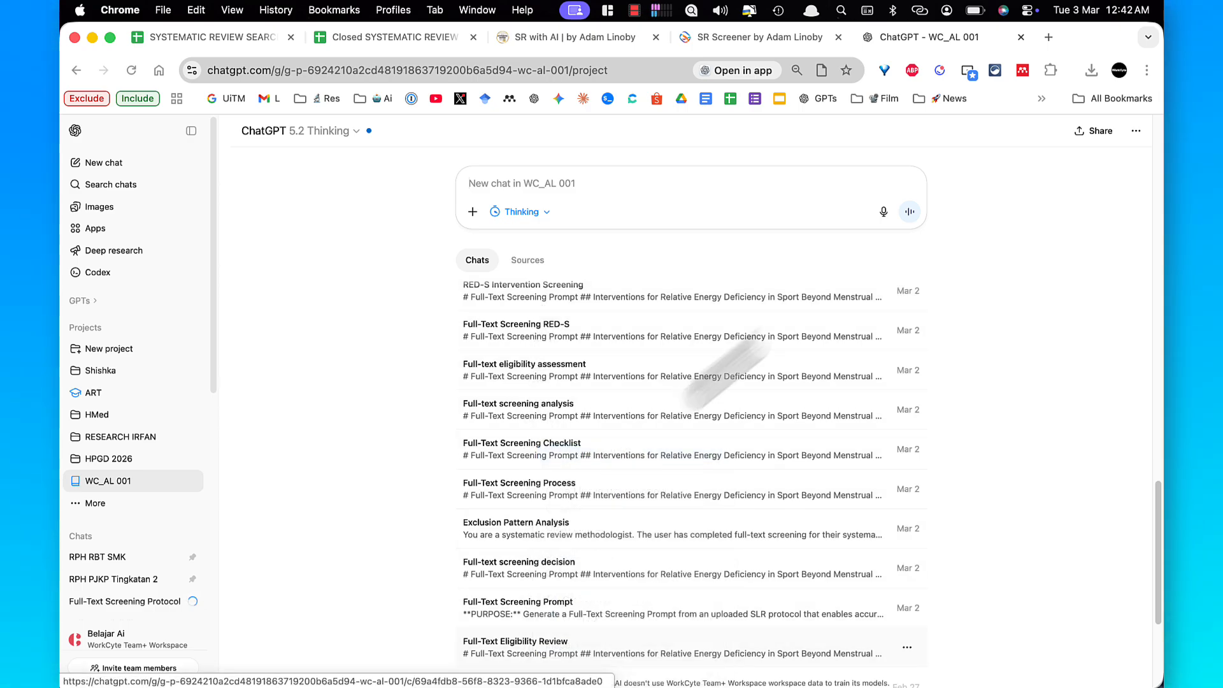
click(968, 37)
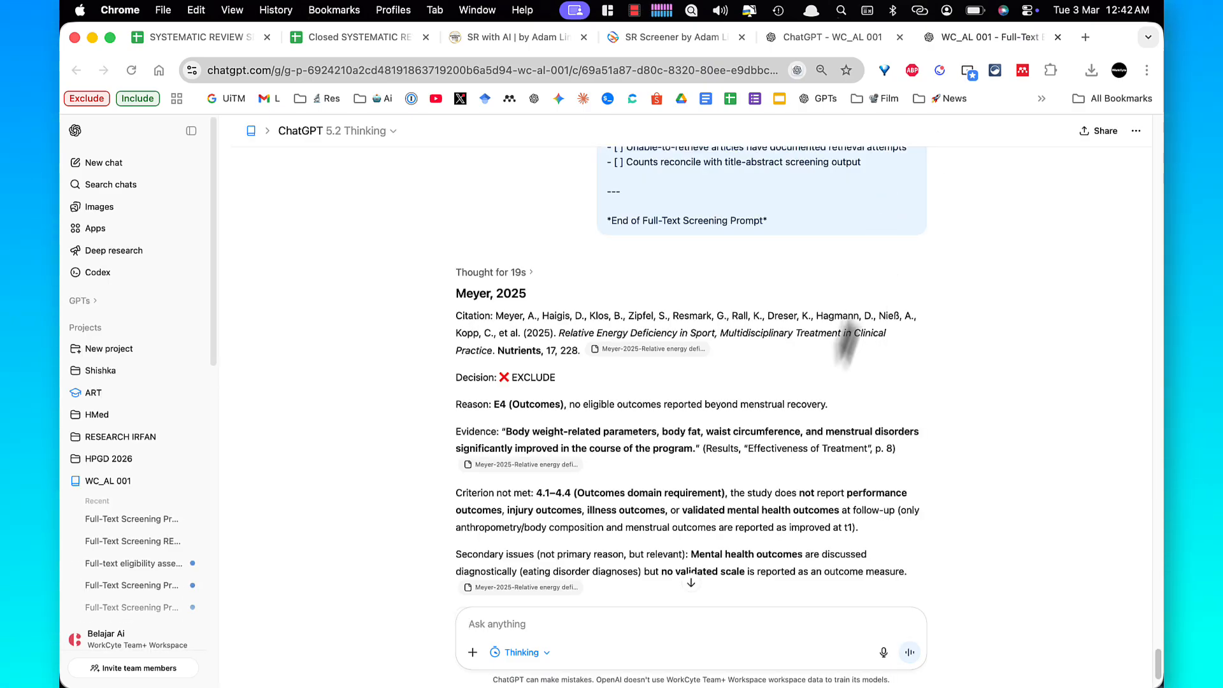
scroll(834, 366, down, 3)
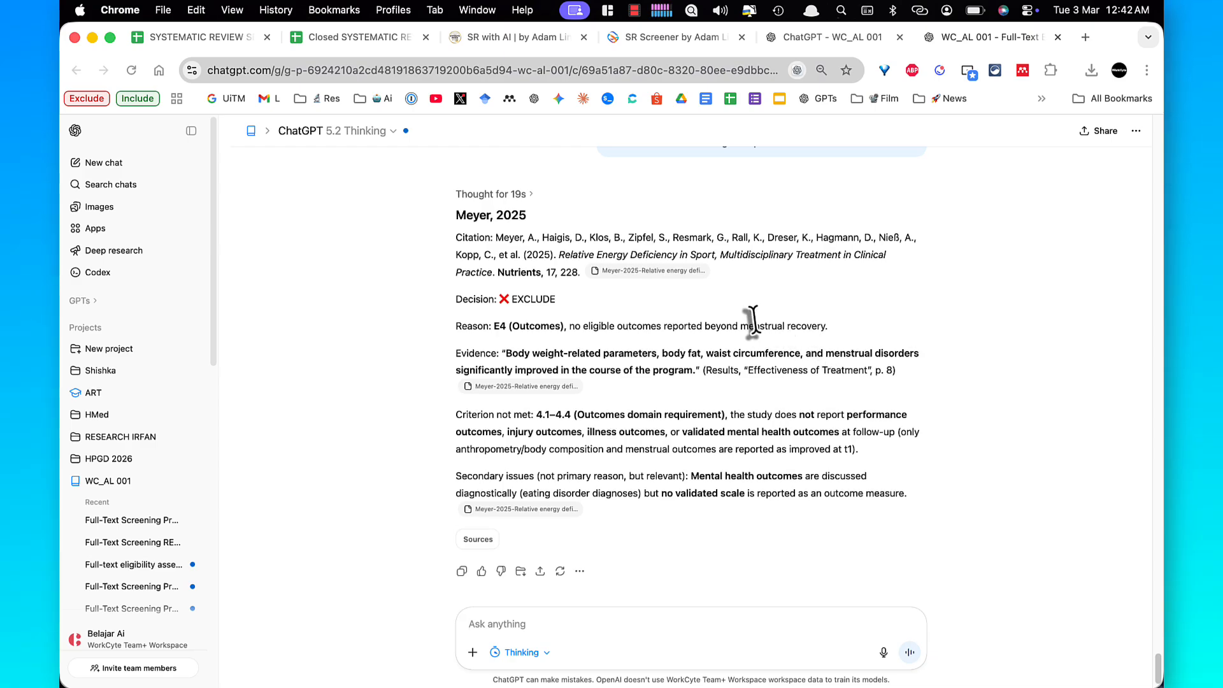
key(super+shift+a)
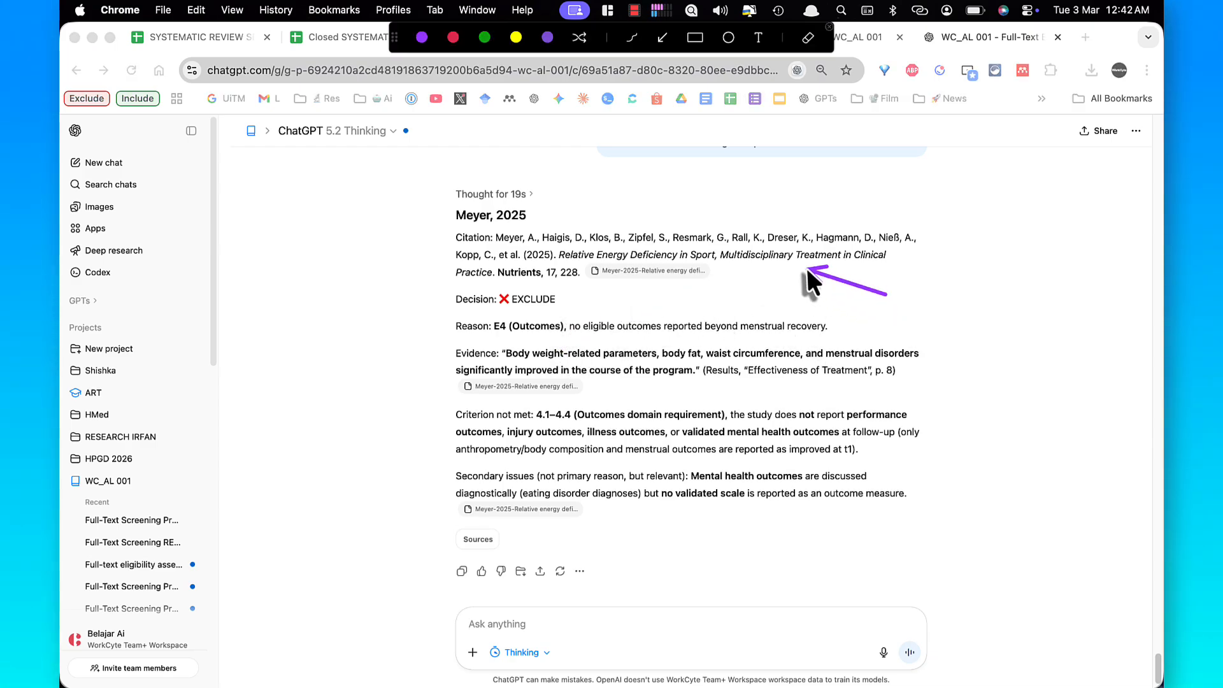
drag(627, 293, 564, 294)
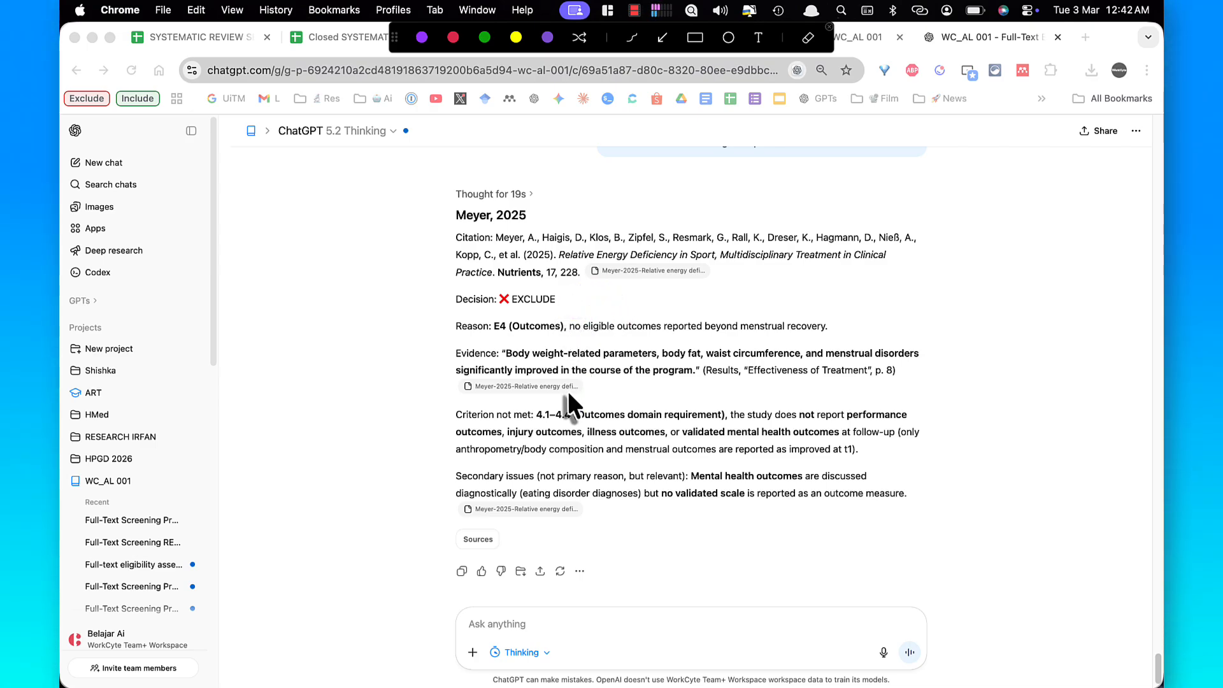
Switch to the window with the grouped screening chats and examine the decisions and exclusion reasons in the first three Exclude chats
key(Escape)
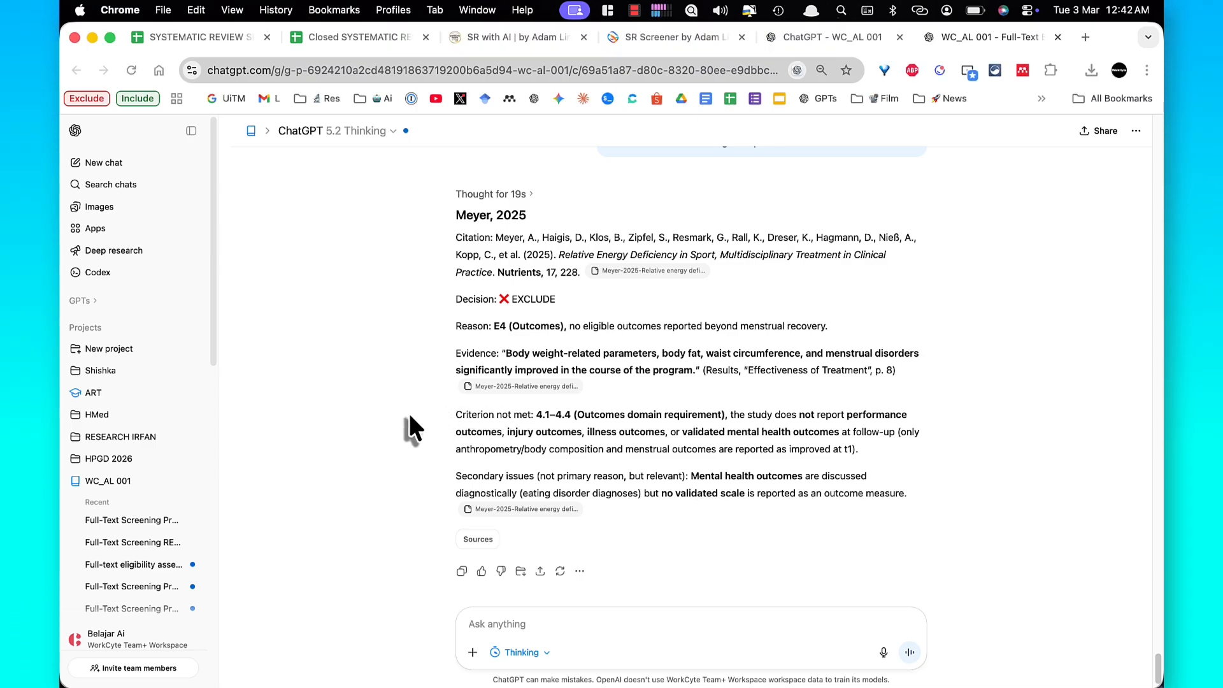
key(super+grave)
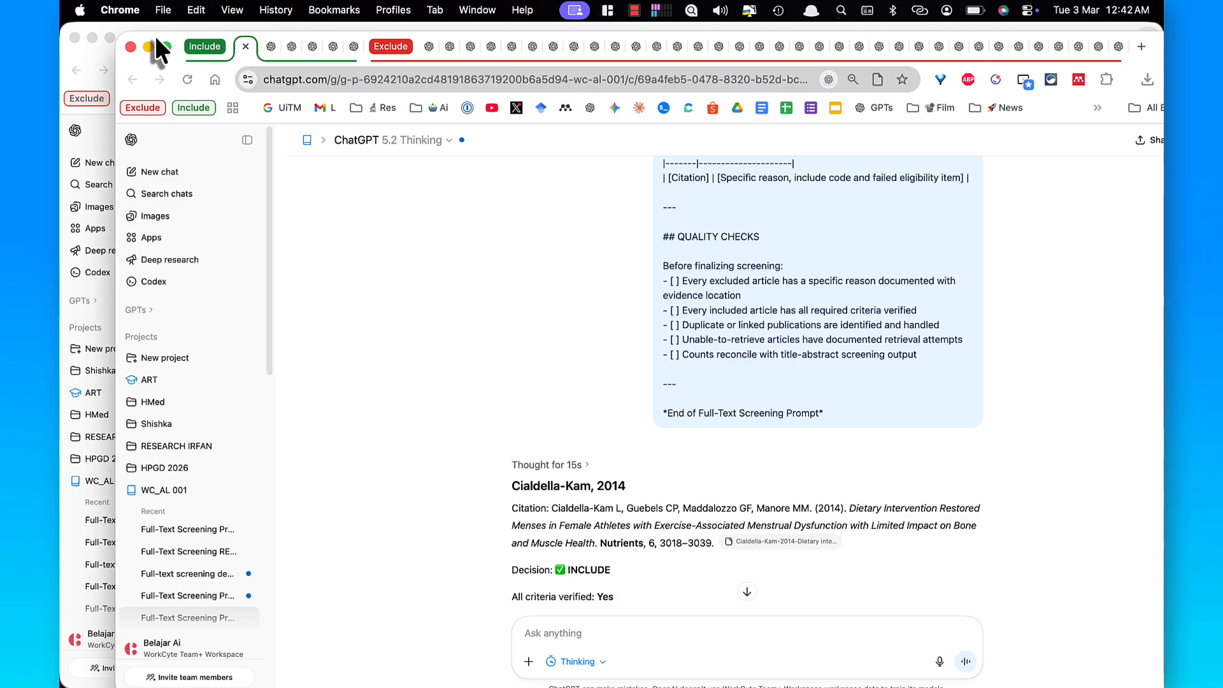
double_click(155, 36)
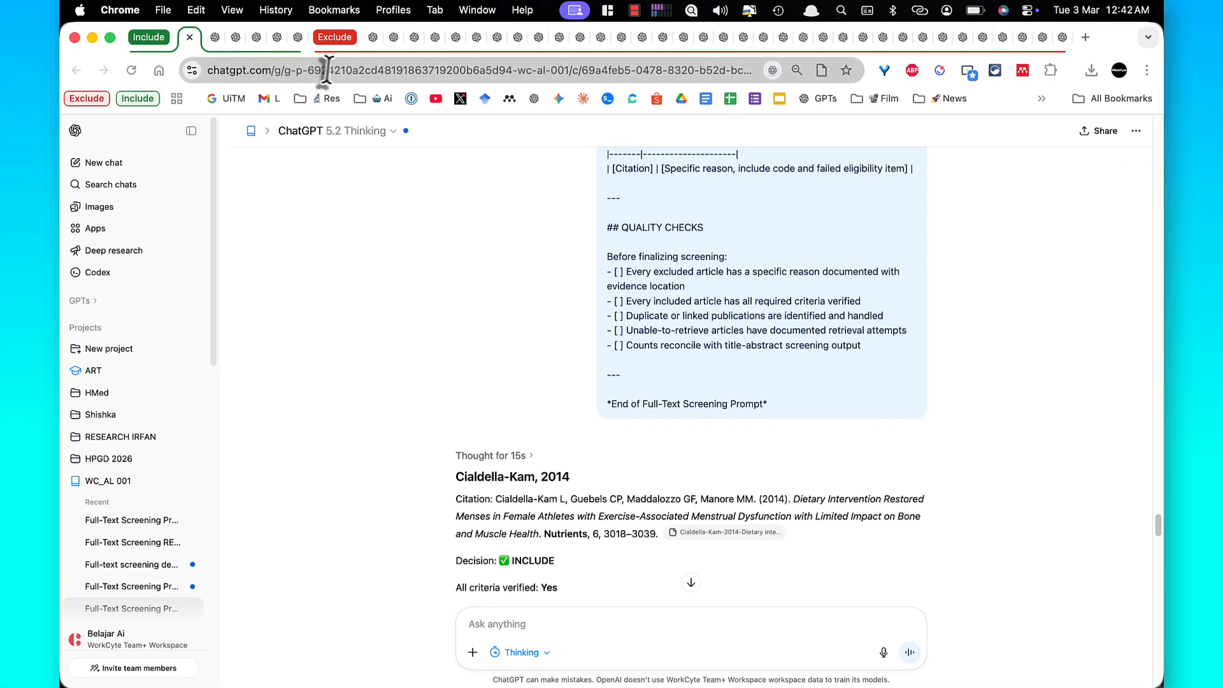
click(373, 39)
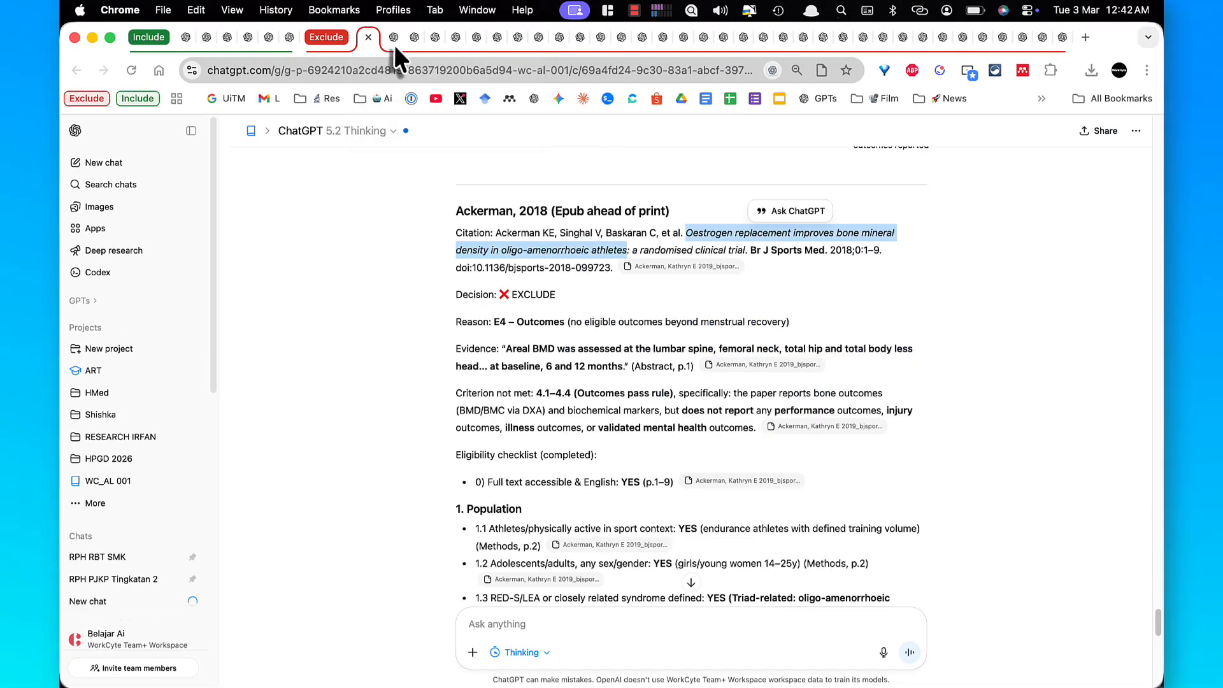
click(392, 44)
click(411, 41)
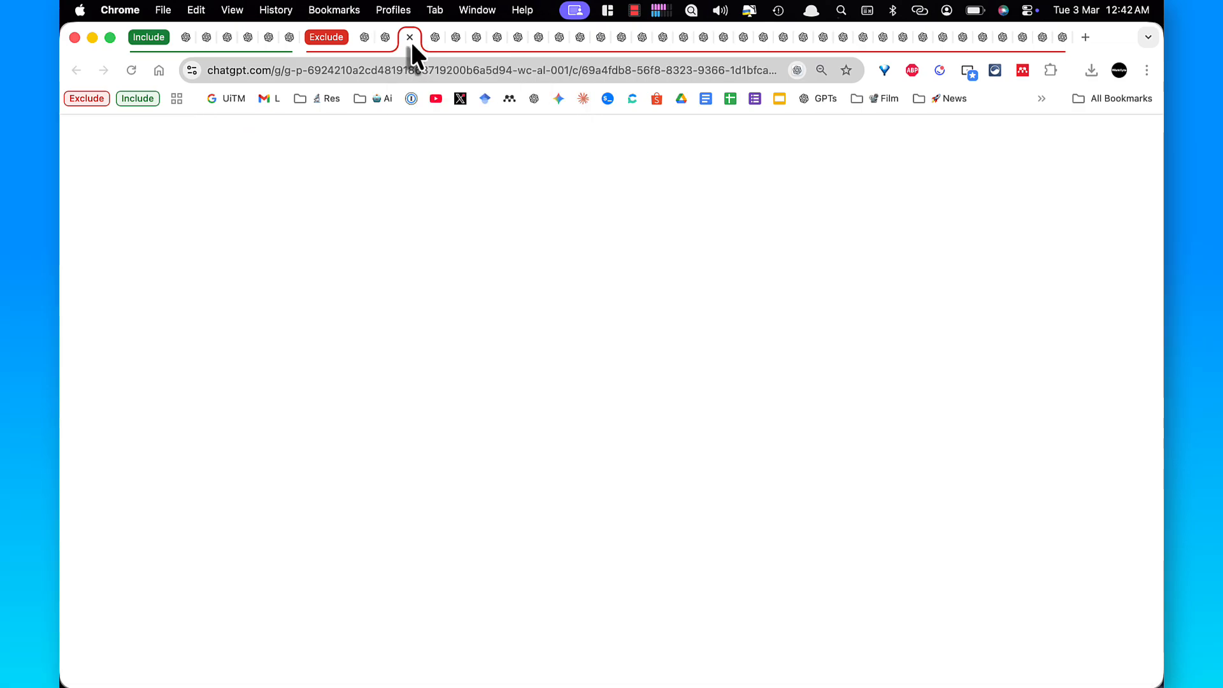
scroll(446, 179, up, 5)
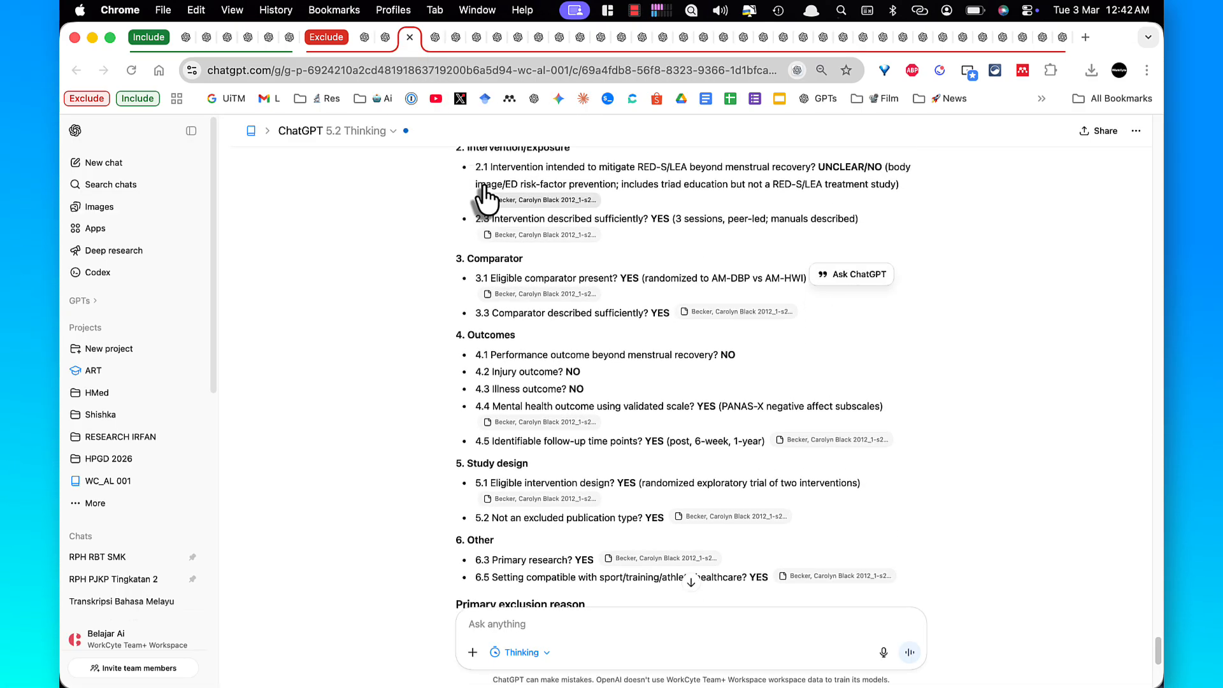
scroll(484, 188, up, 10)
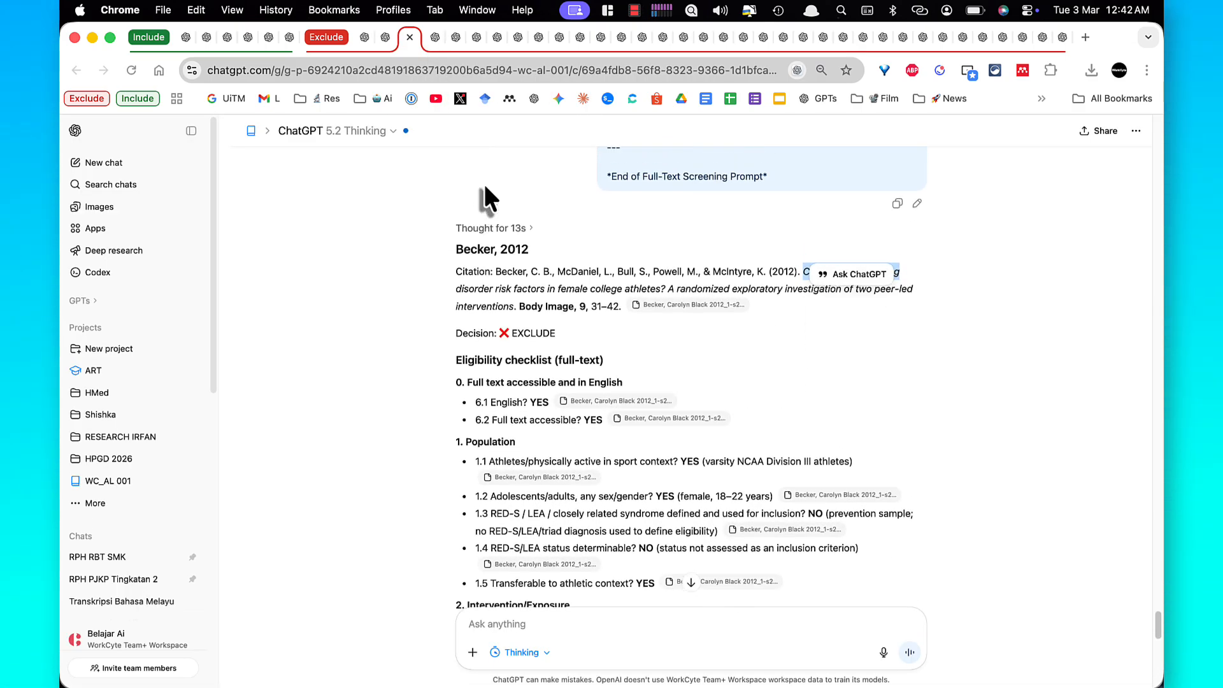
Examine the citation, decision and eligibility checklist in the last two chats of the Include group
click(290, 37)
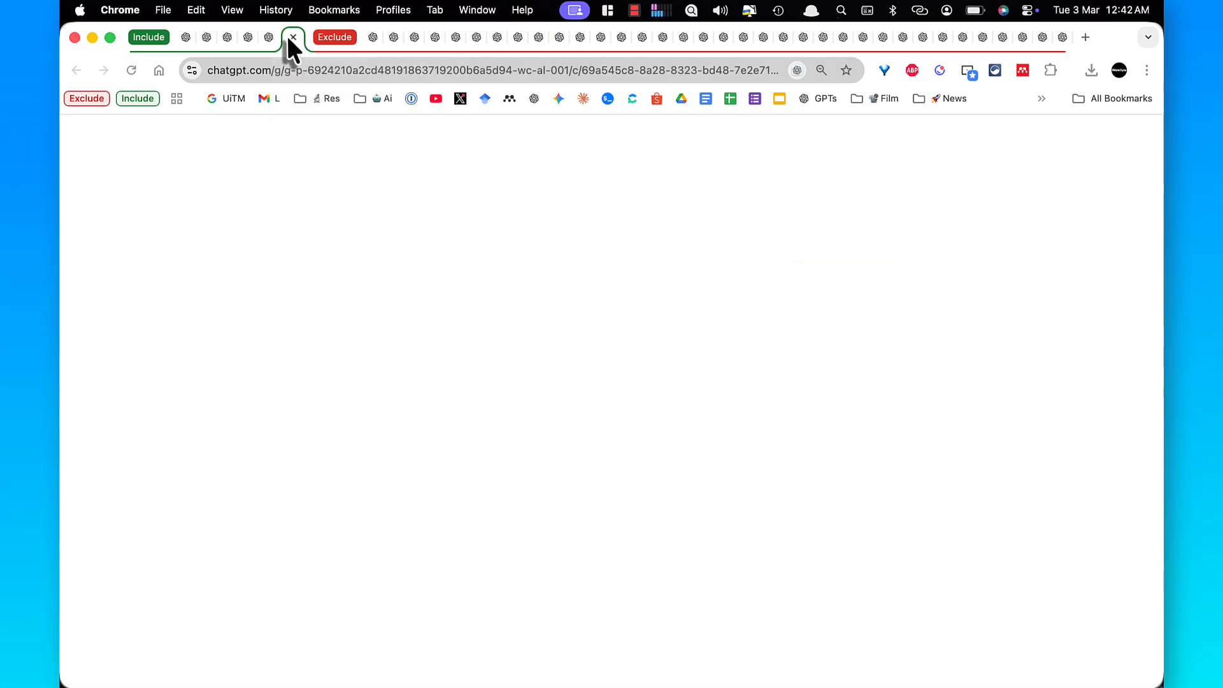
scroll(382, 188, down, 3)
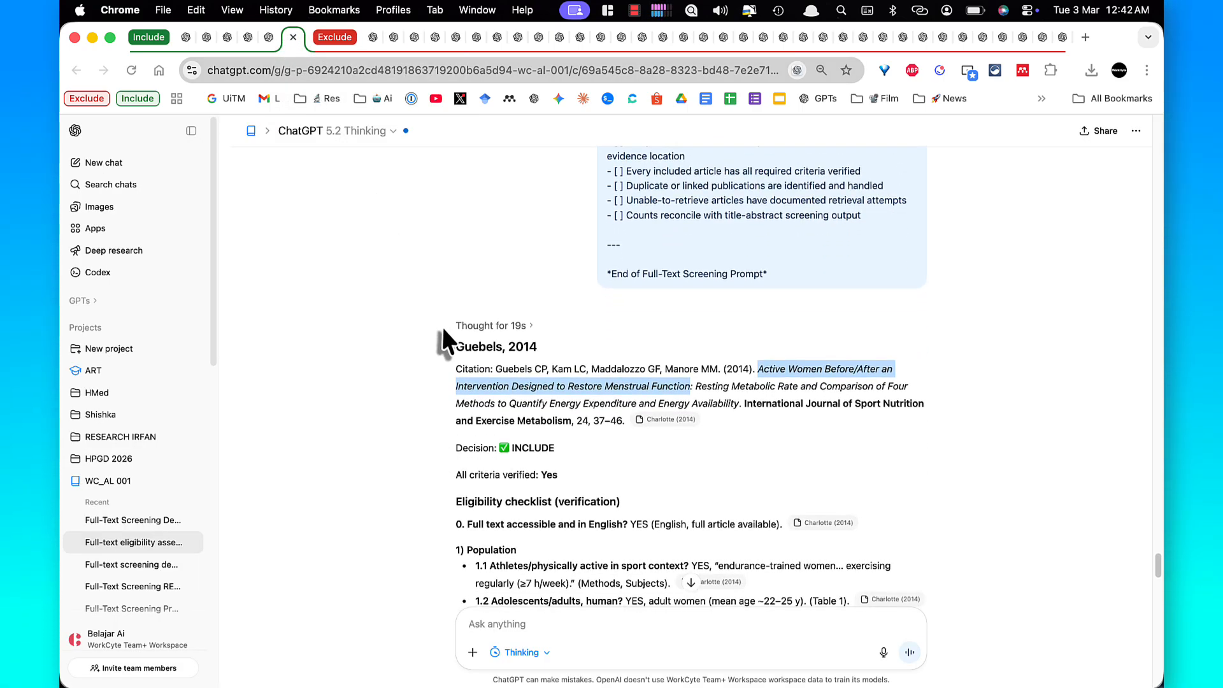
key(ctrl+a)
drag(447, 411, 461, 423)
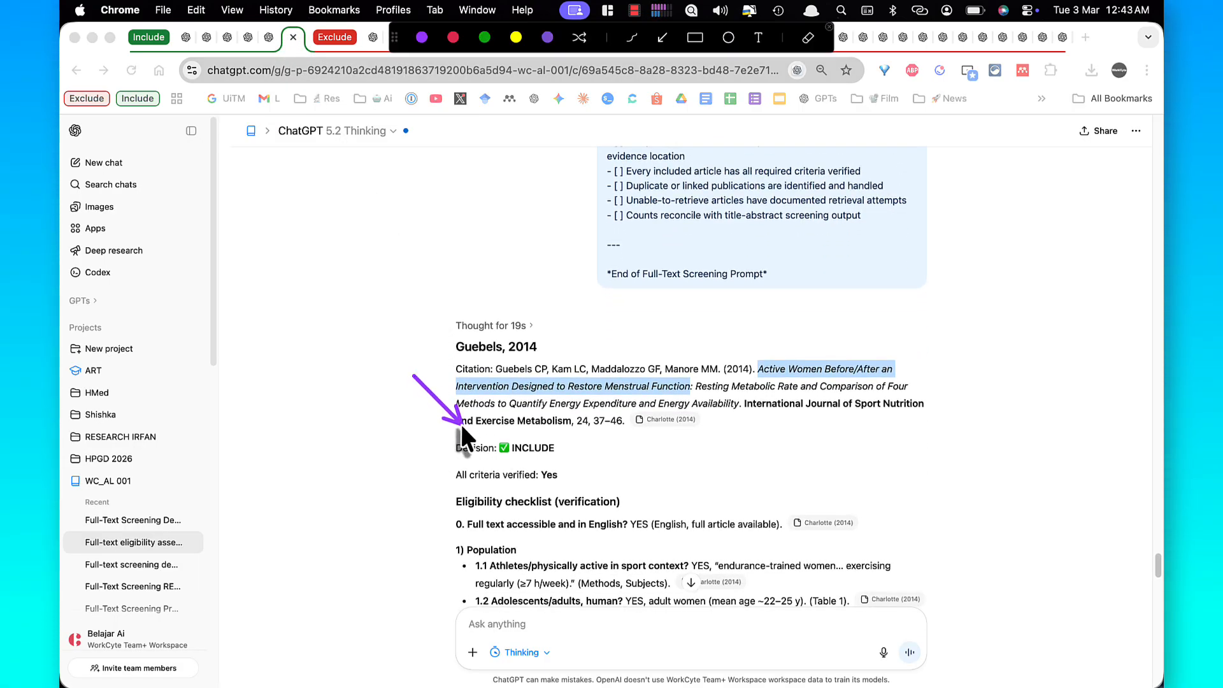
key(Escape)
click(270, 41)
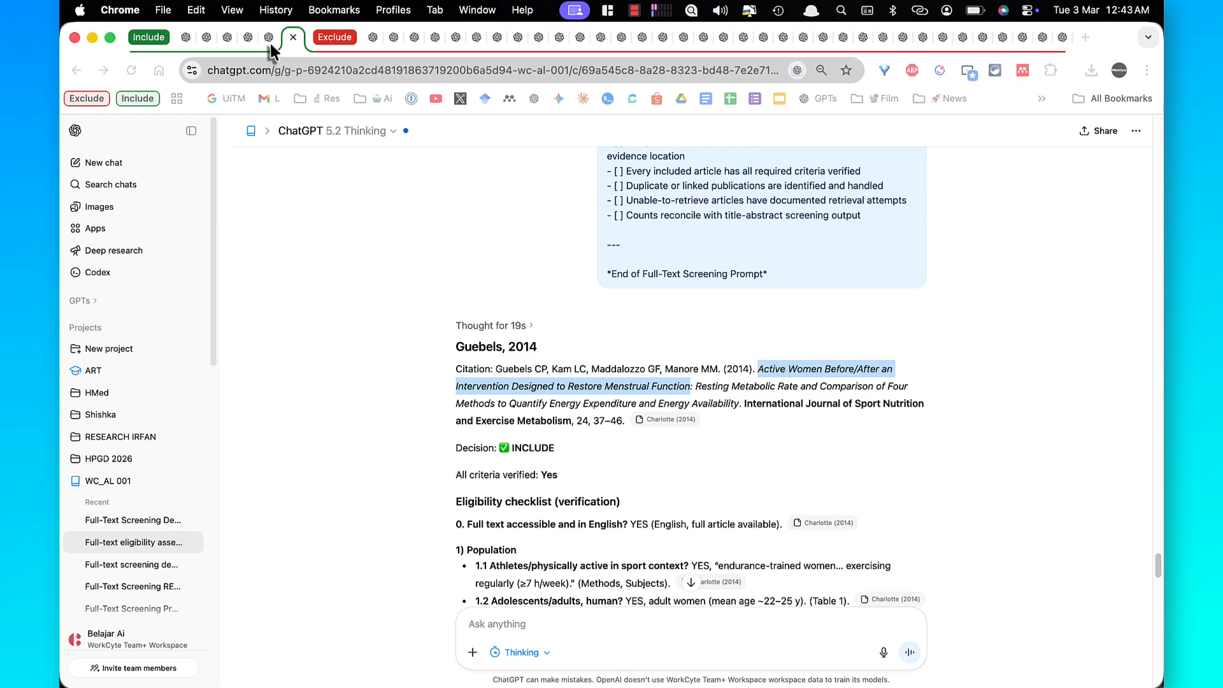
scroll(312, 224, down, 2)
scroll(312, 211, down, 3)
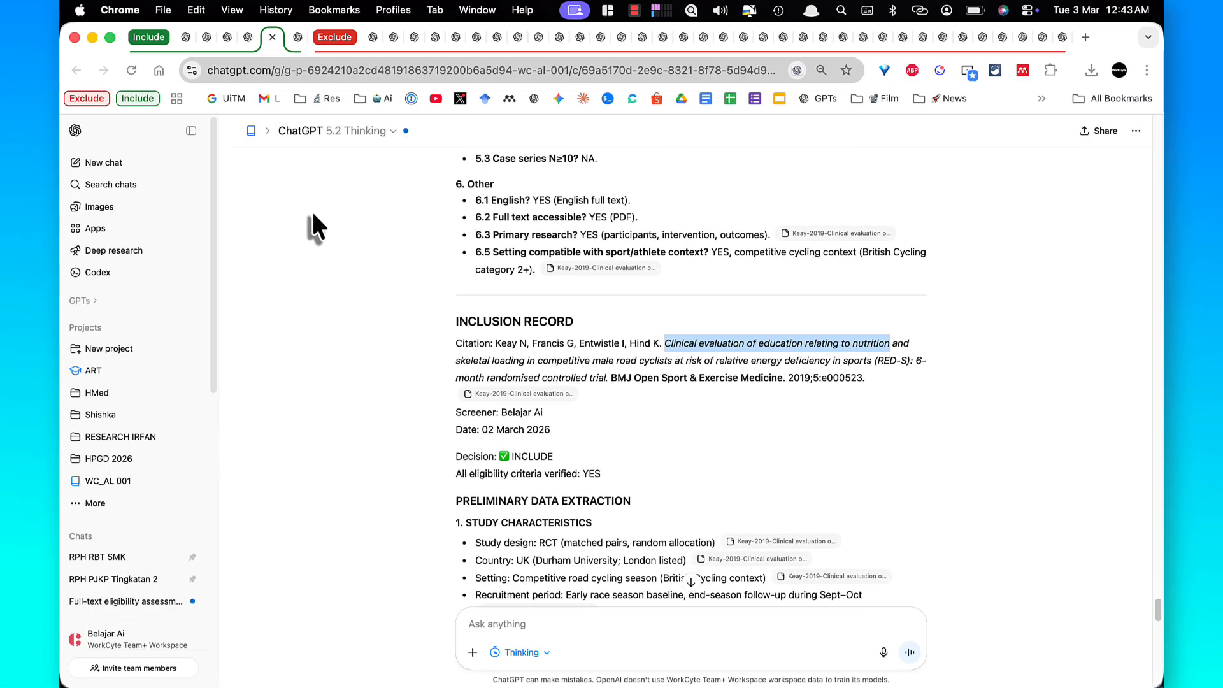
Review the citations and decisions in the remaining four Include chats, working back to the group's first chat
click(243, 45)
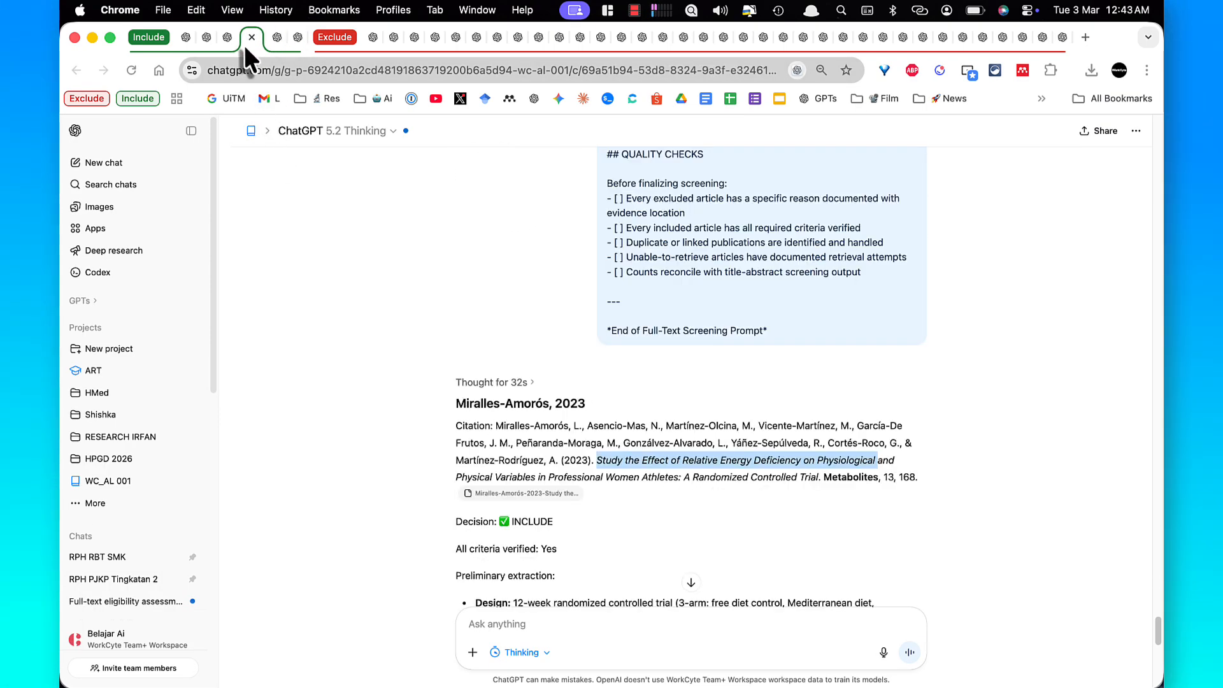
scroll(254, 190, down, 3)
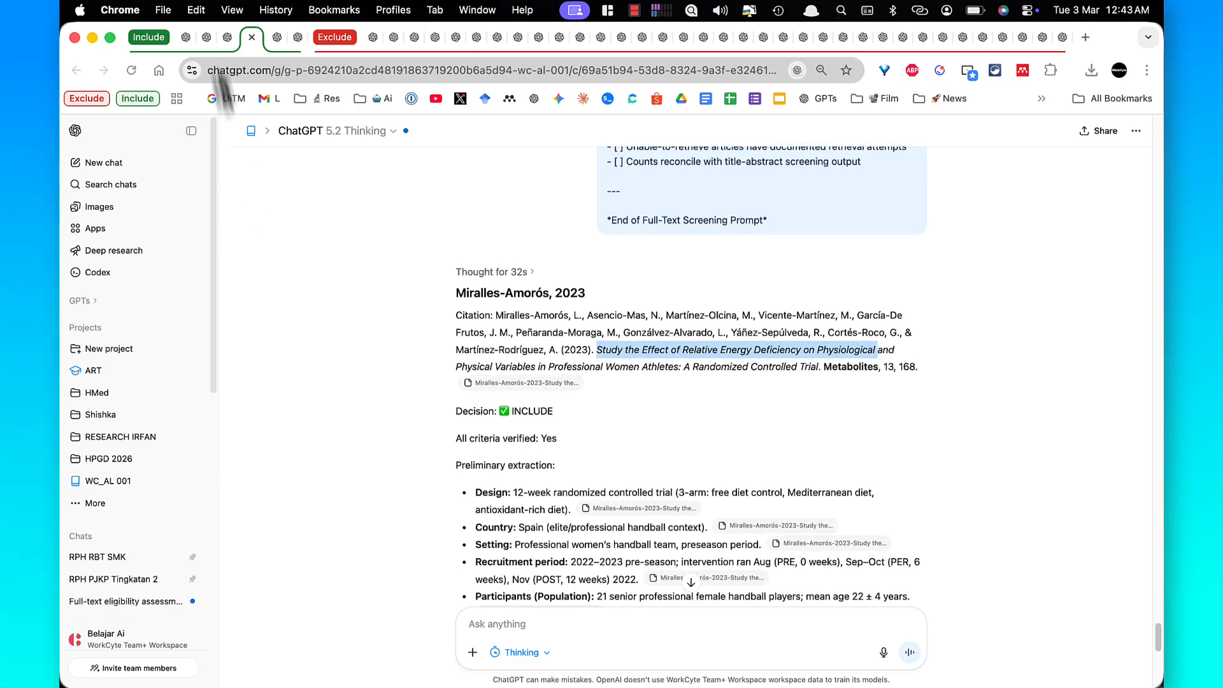
click(221, 38)
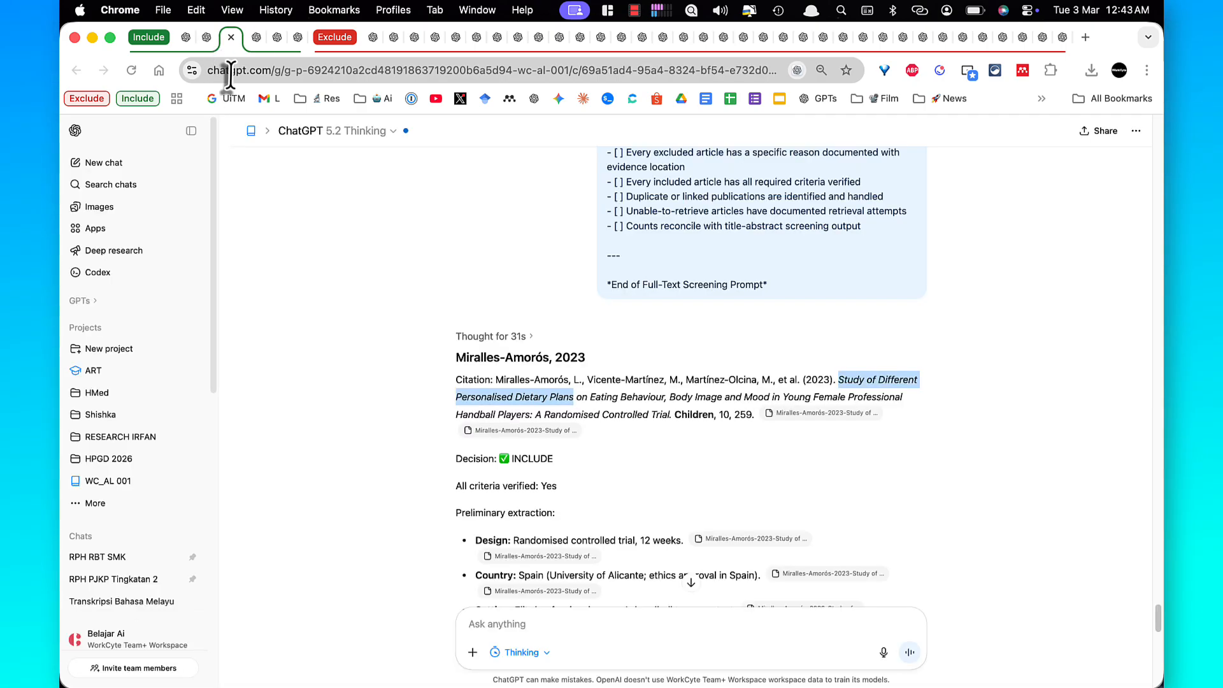
click(205, 37)
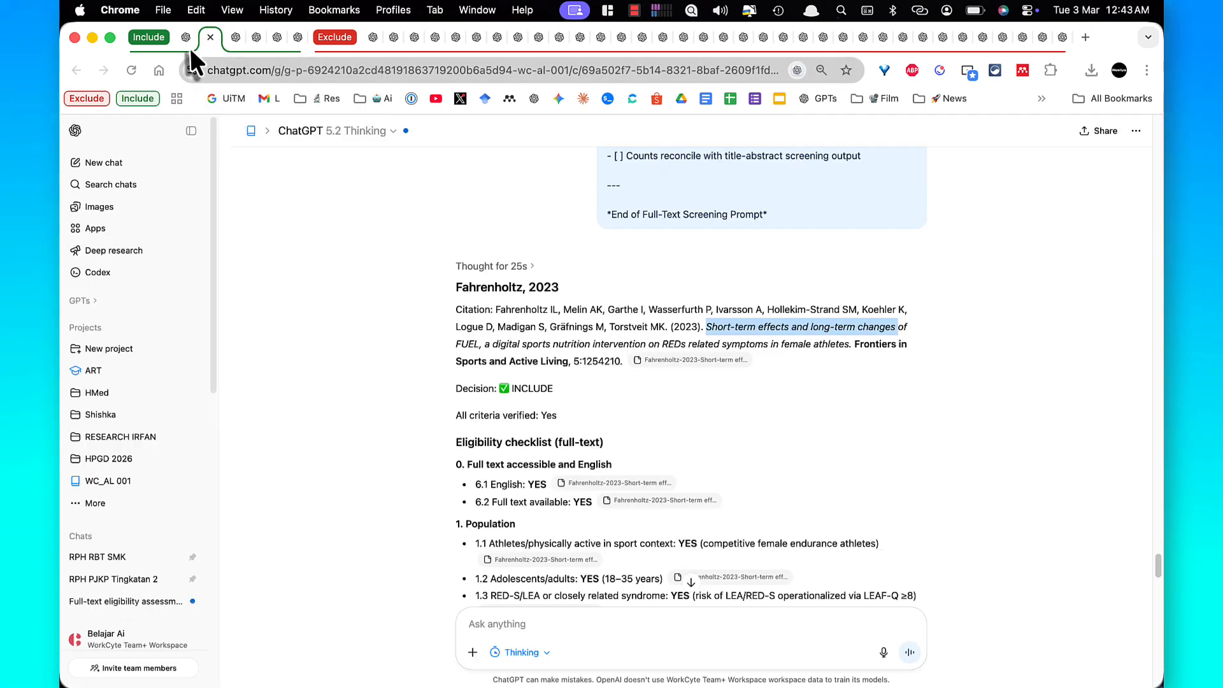
click(182, 39)
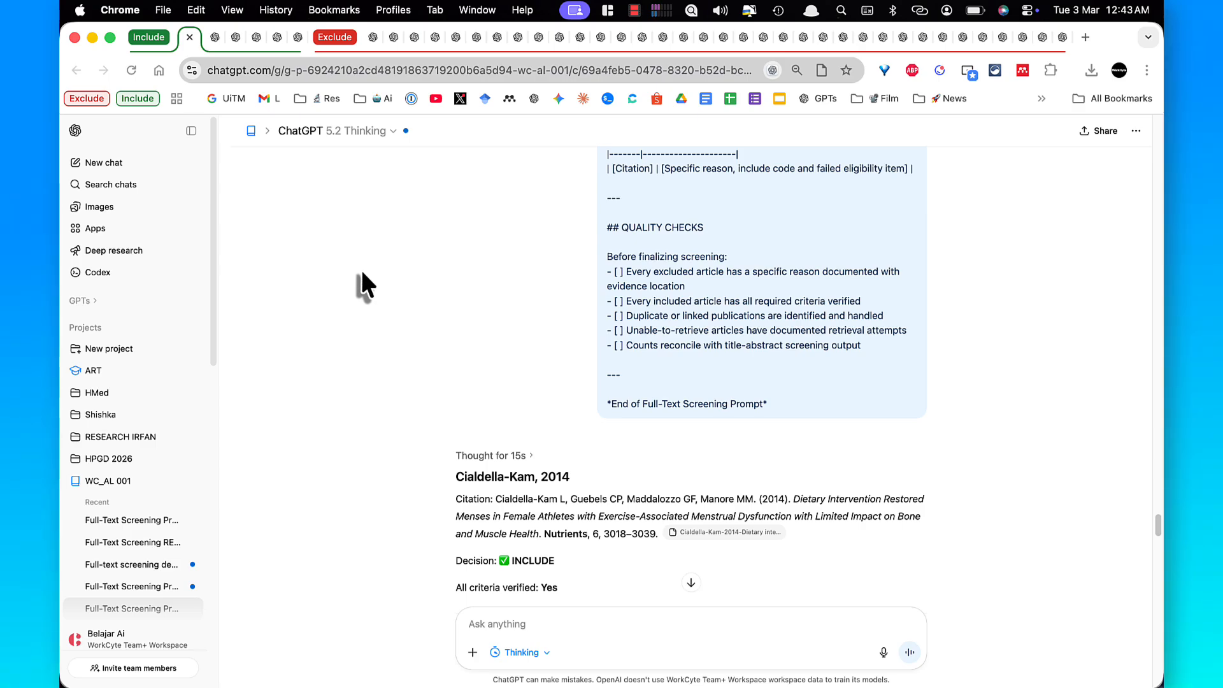
scroll(426, 317, down, 2)
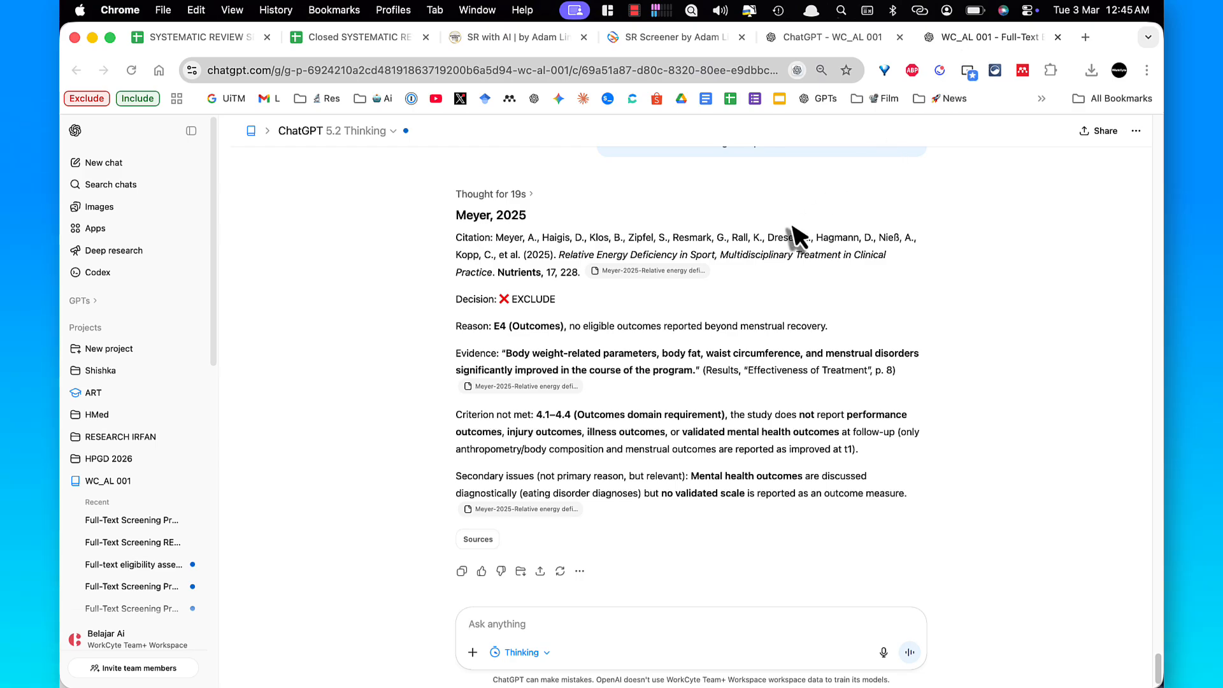
Put the excluded 2025 Nutrients paper's chat tab into a new red tab group named Exclude
right_click(969, 39)
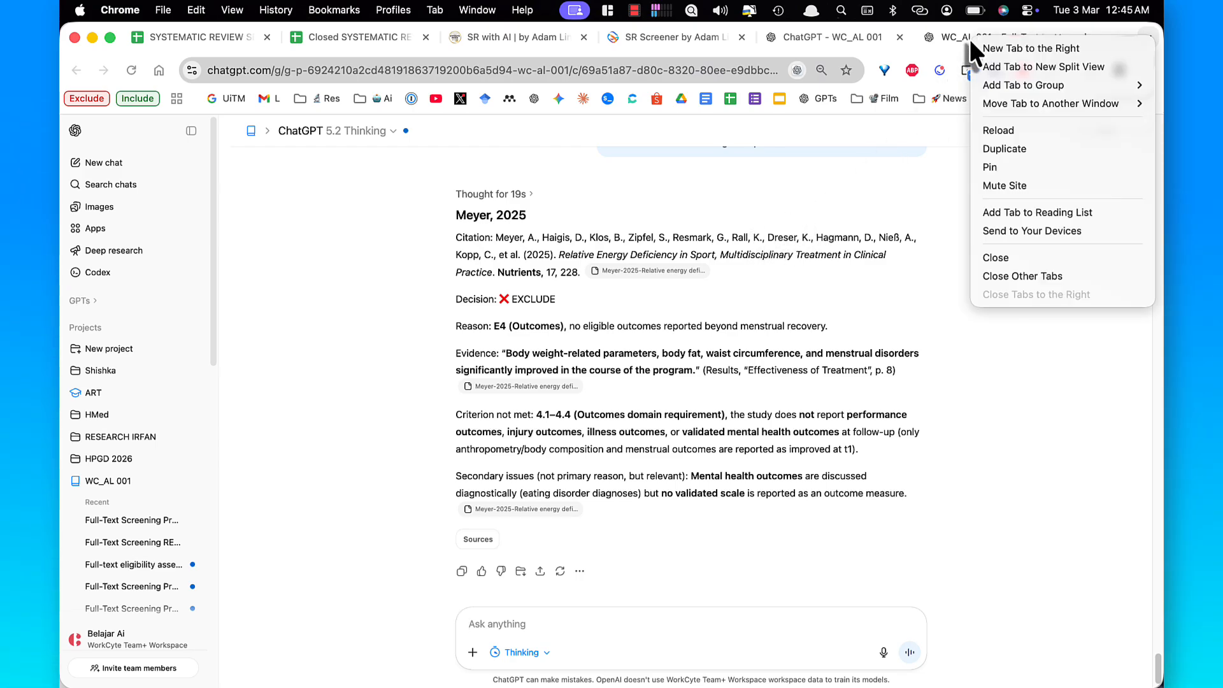
mouse_move(991, 108)
click(939, 86)
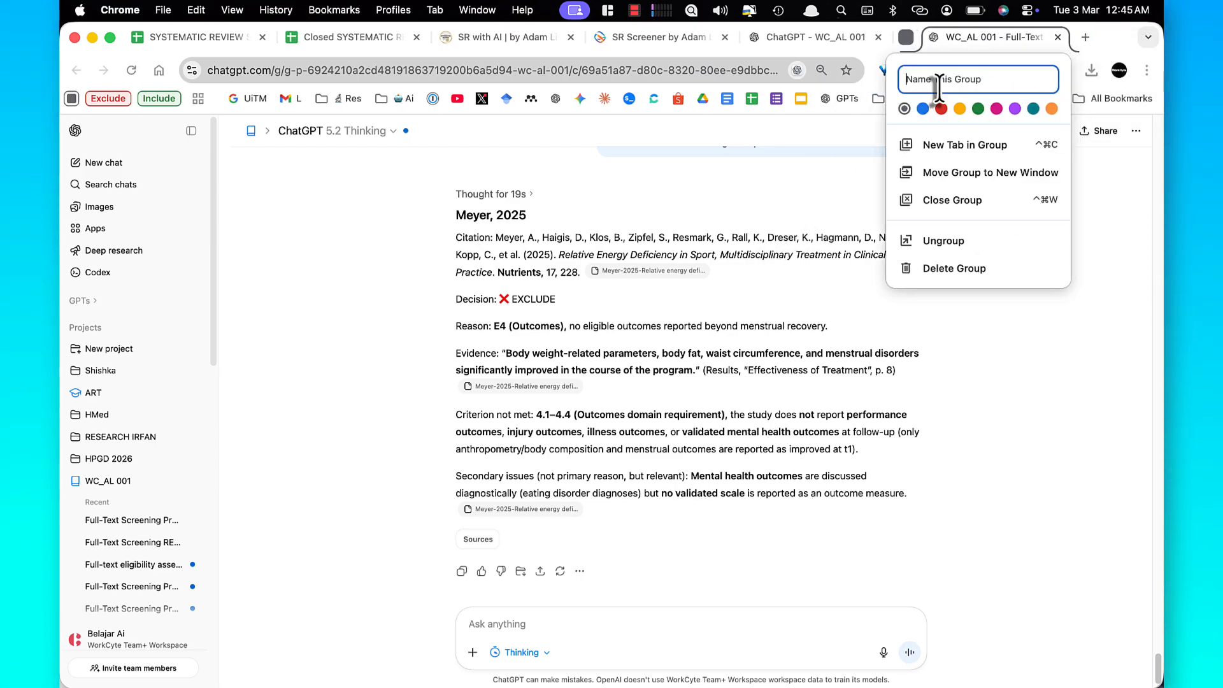
click(941, 109)
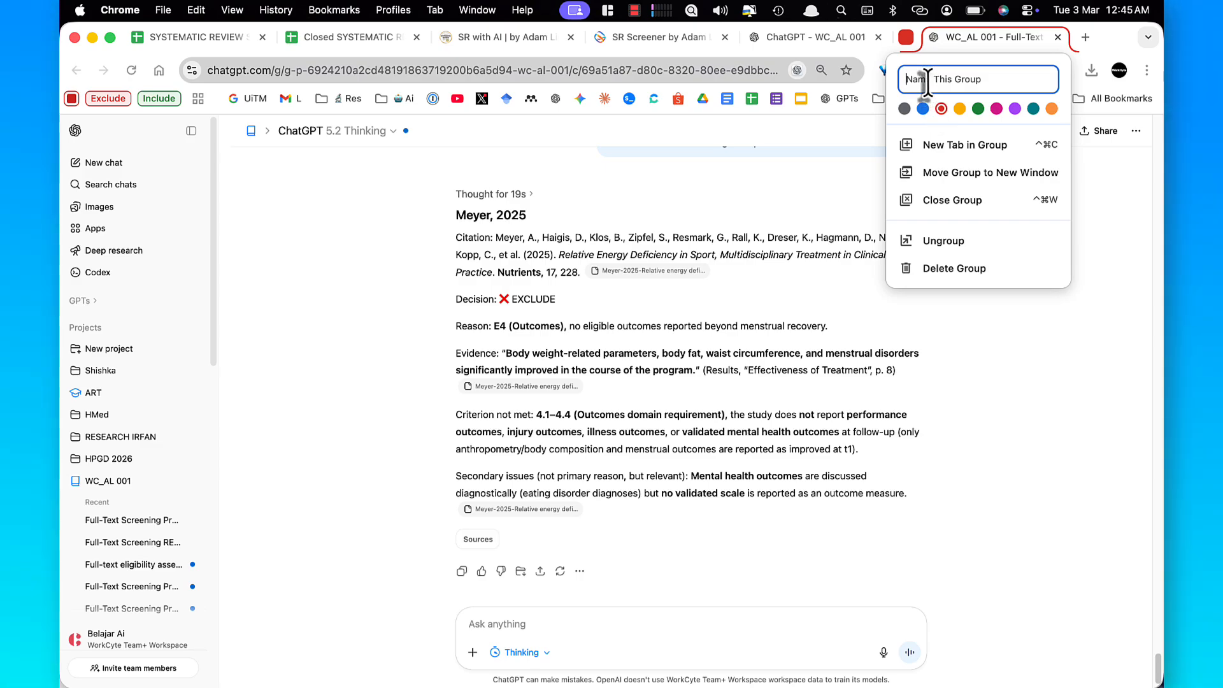
text(Exclude)
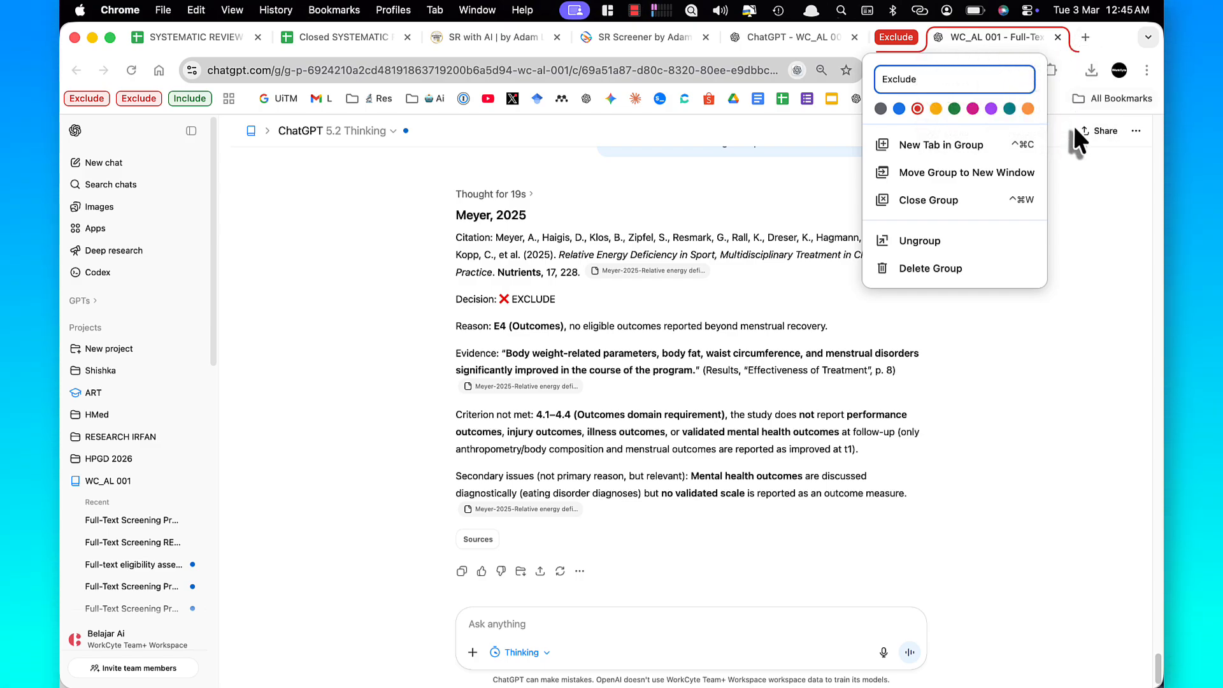
click(1079, 166)
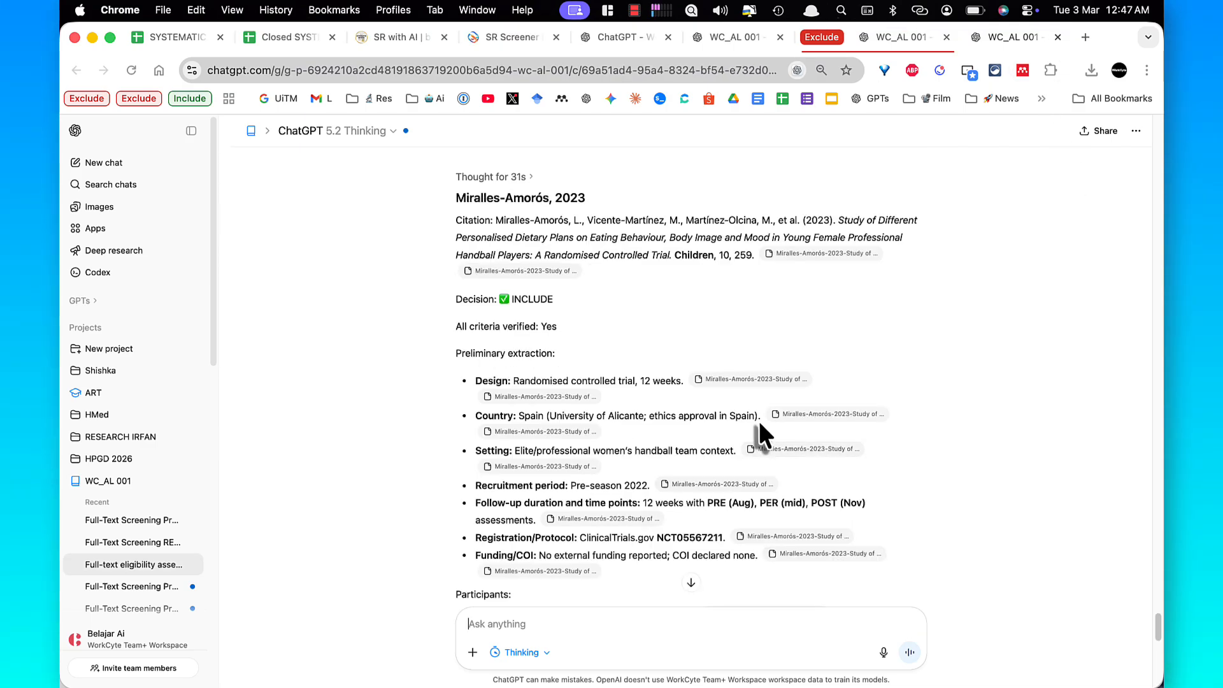
Put the chat tab for the included 2023 personalised dietary plans trial into a new green tab group named Include
key(super+shift+a)
mouse_move(727, 332)
mouse_down()
mouse_move(590, 306)
mouse_move(633, 266)
mouse_up()
key(Escape)
right_click(1006, 37)
mouse_move(957, 82)
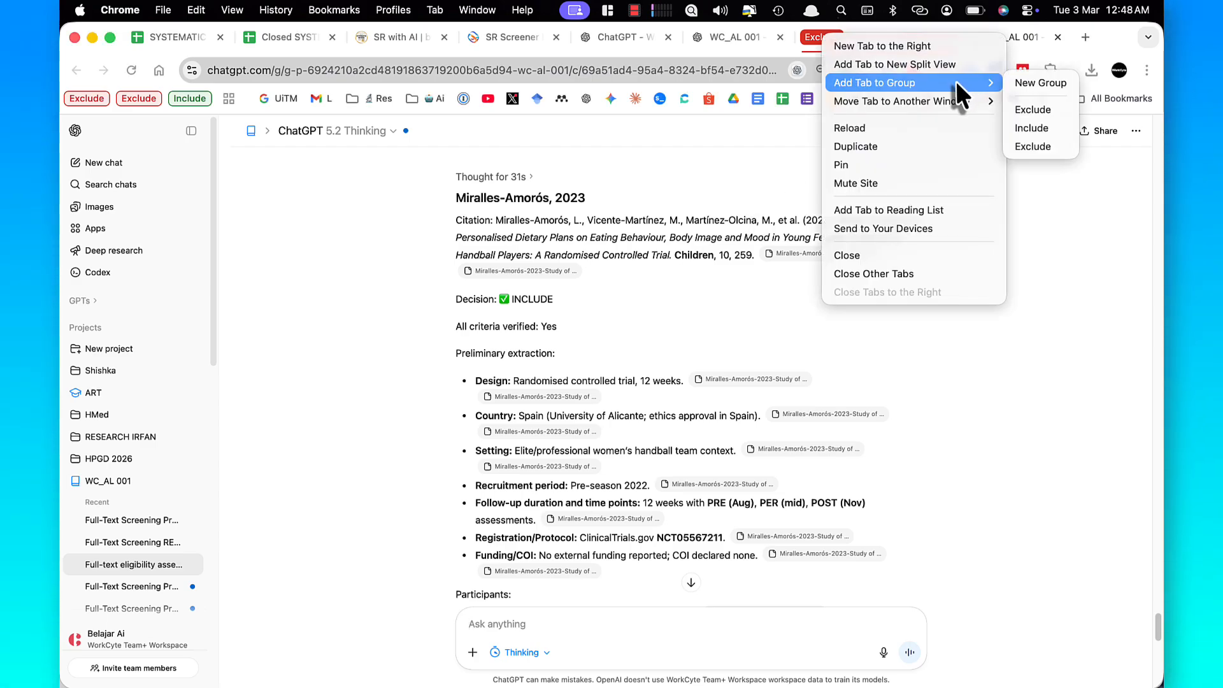
click(1030, 84)
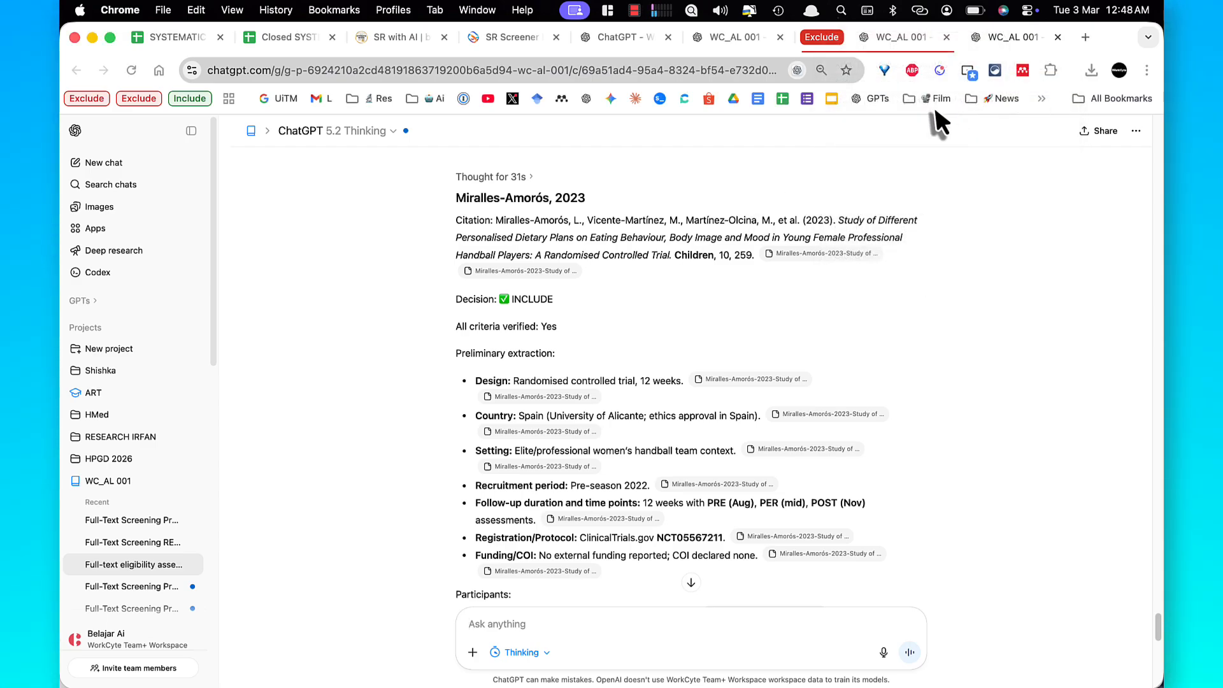
click(1022, 108)
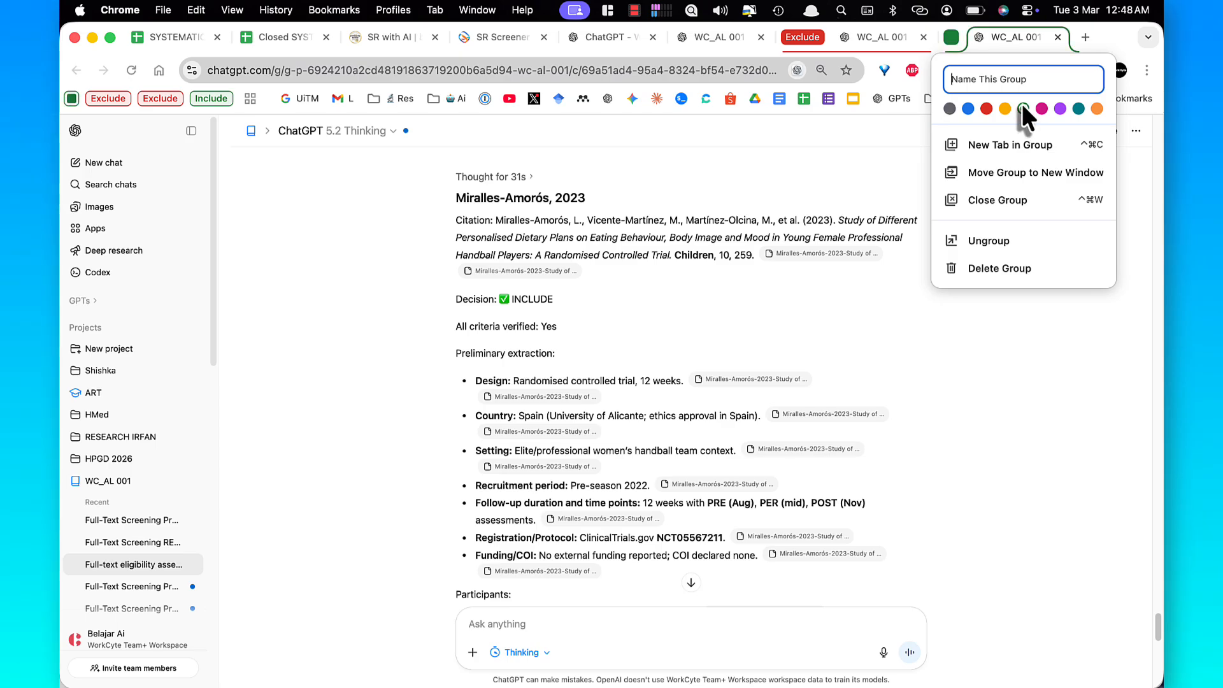
text(Include)
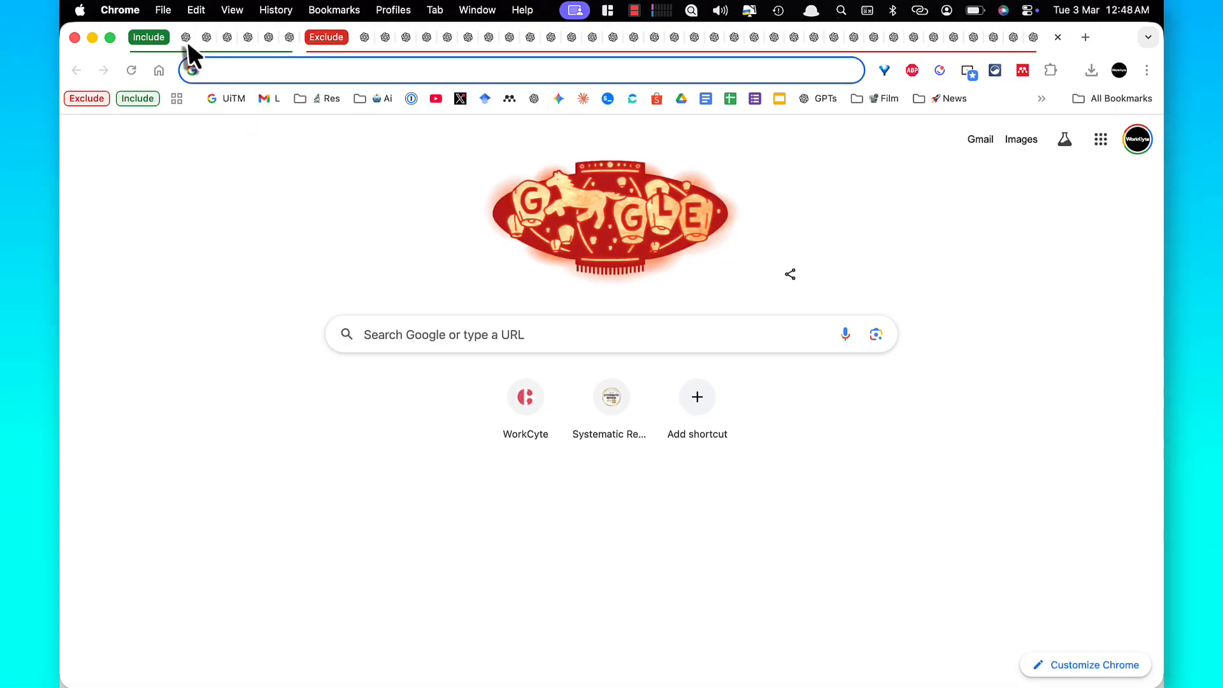
View the first Include chat and check the FT Decision and FT Exclusion Reason columns in the search tracker's Screening Log sheet
click(189, 41)
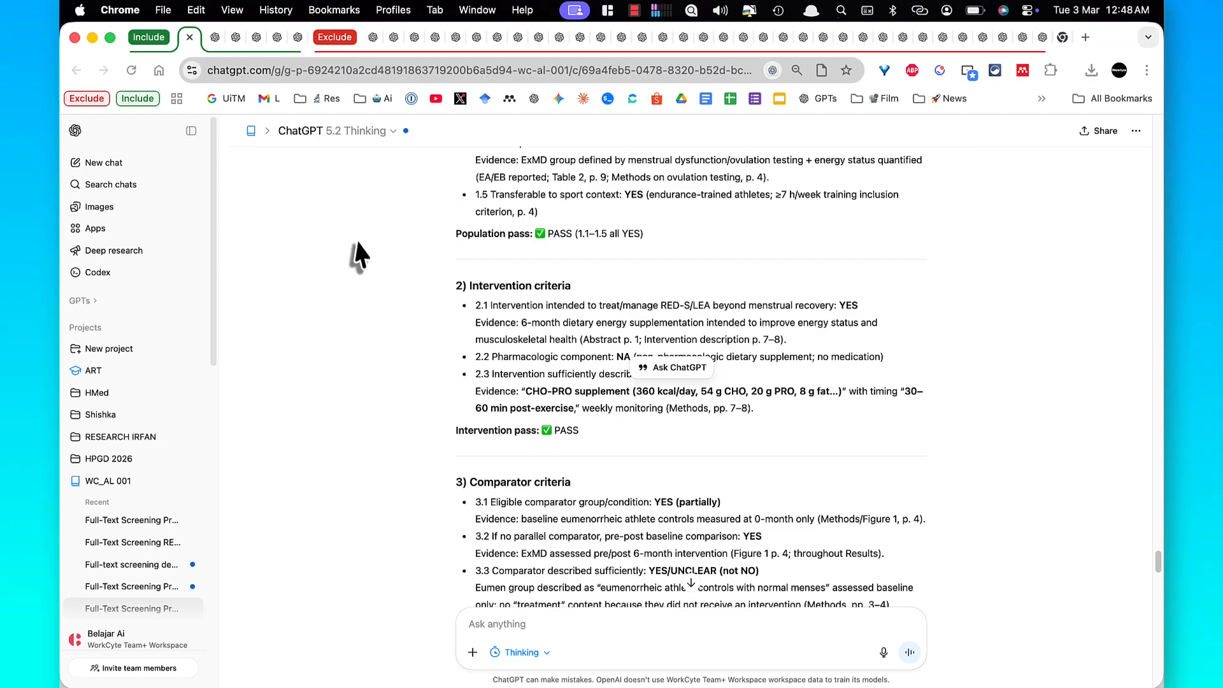
scroll(729, 217, up, 10)
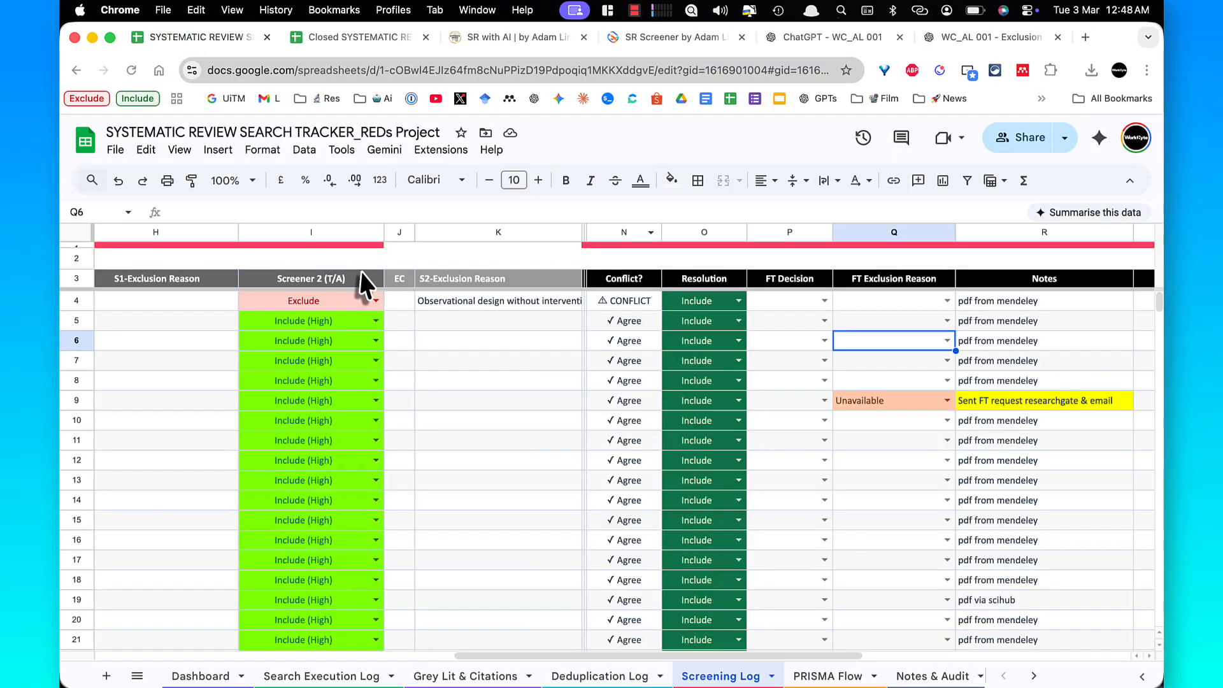
scroll(410, 336, left, 10)
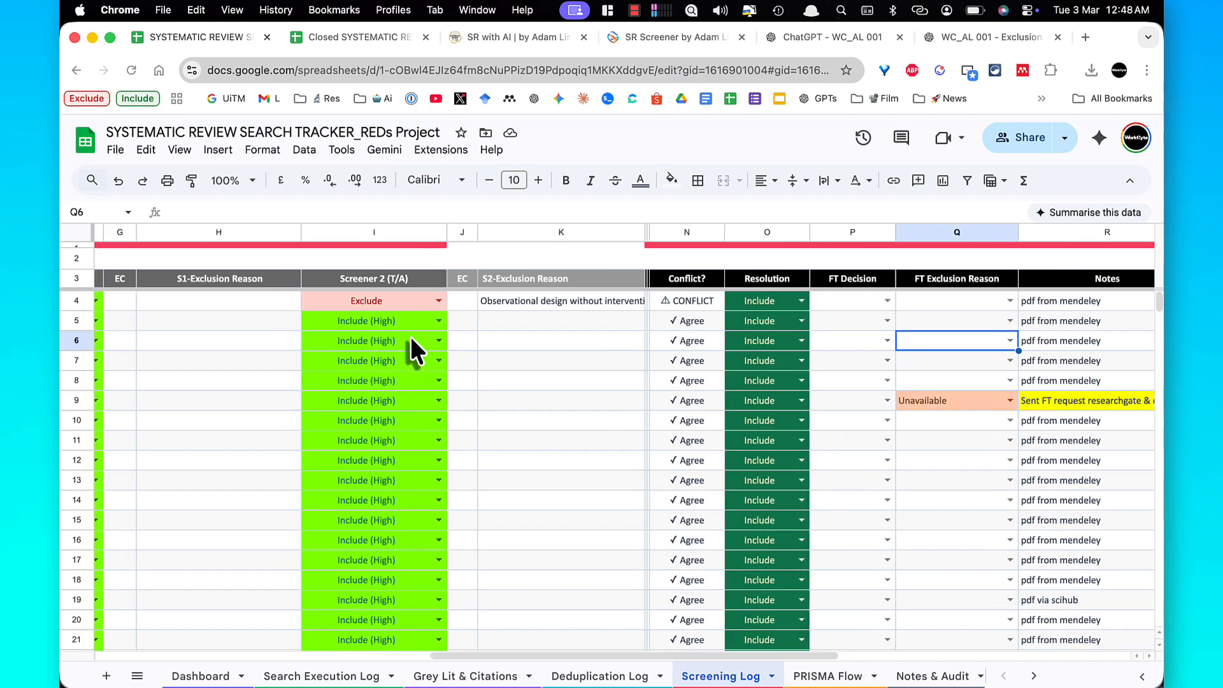
scroll(410, 337, right, 10)
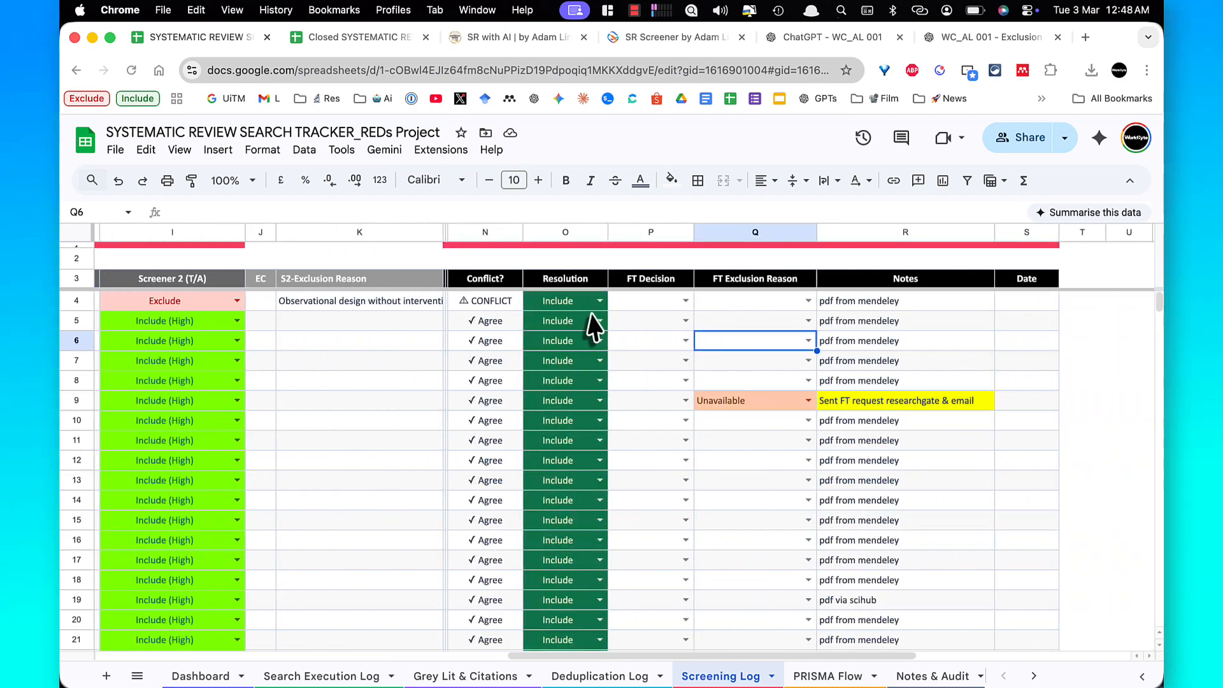
key(ctrl+shift+a)
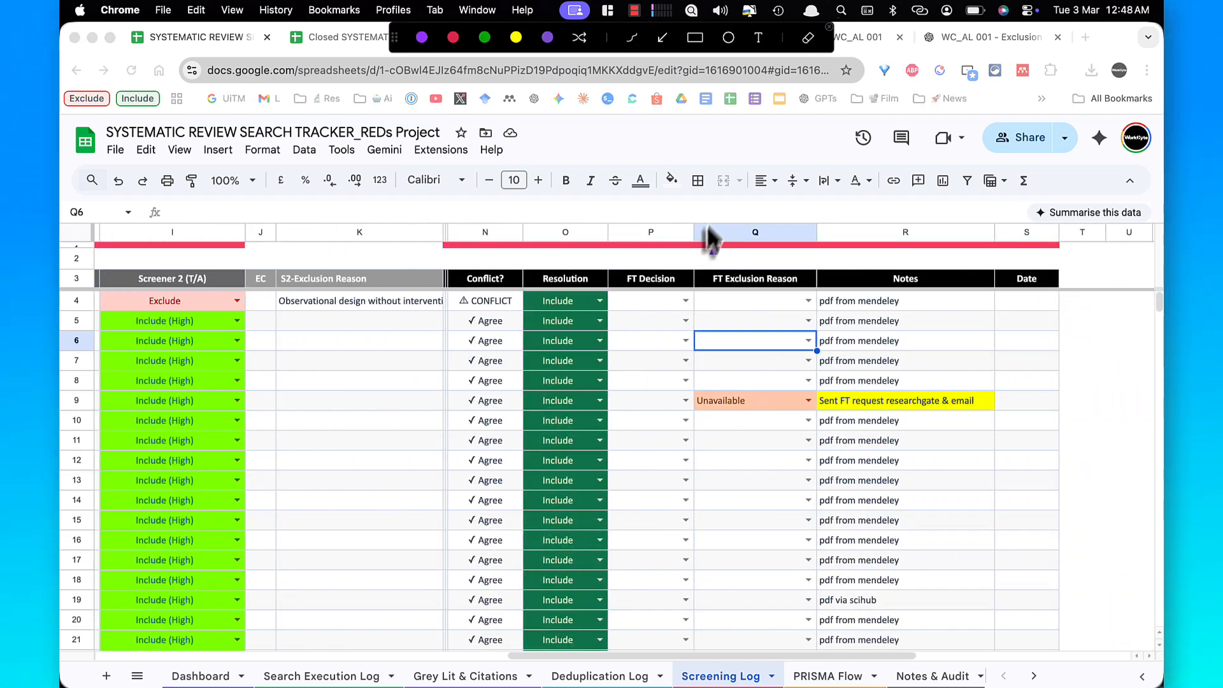
drag(712, 210, 658, 292)
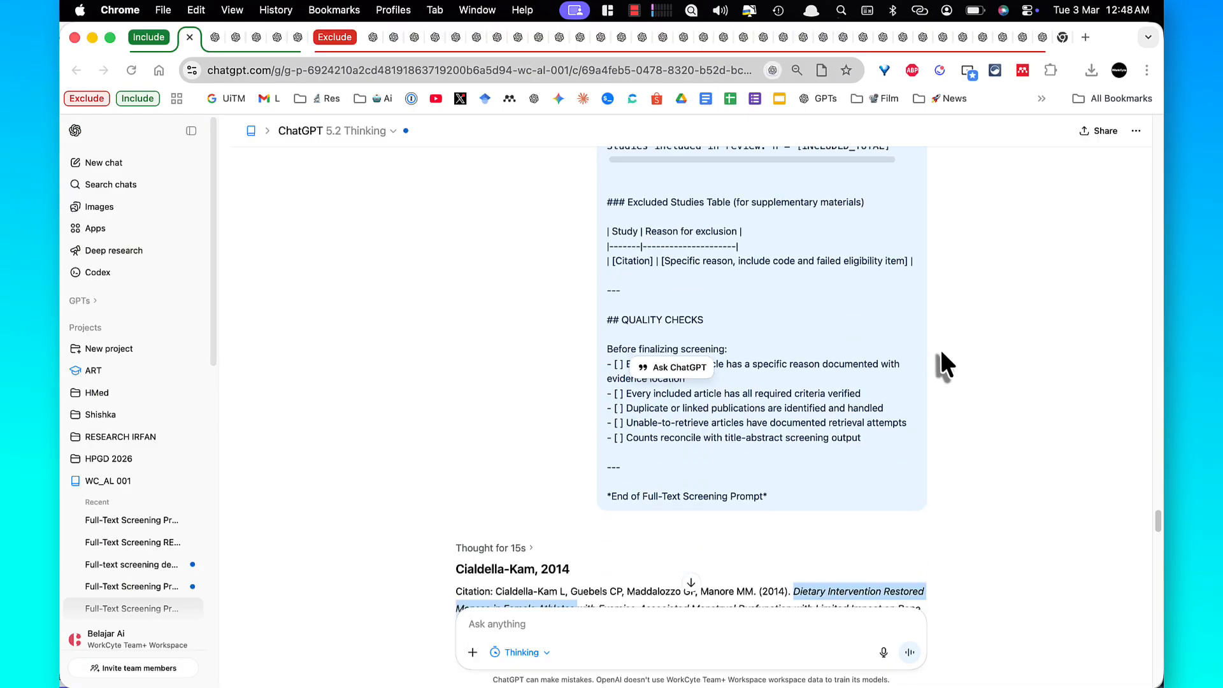
Copy the title fragment "Dietary Intervention Restored Menses in Female" from the citation in the first Include chat
scroll(940, 349, down, 6)
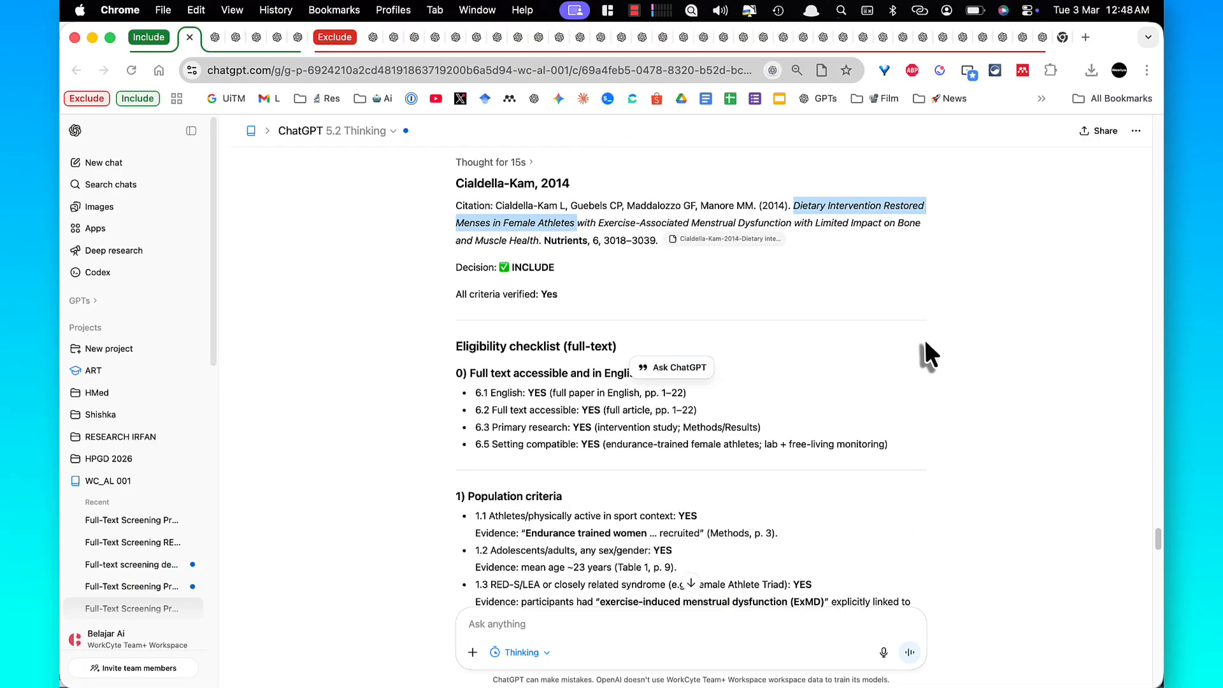
click(892, 309)
drag(793, 205, 564, 223)
right_click(533, 220)
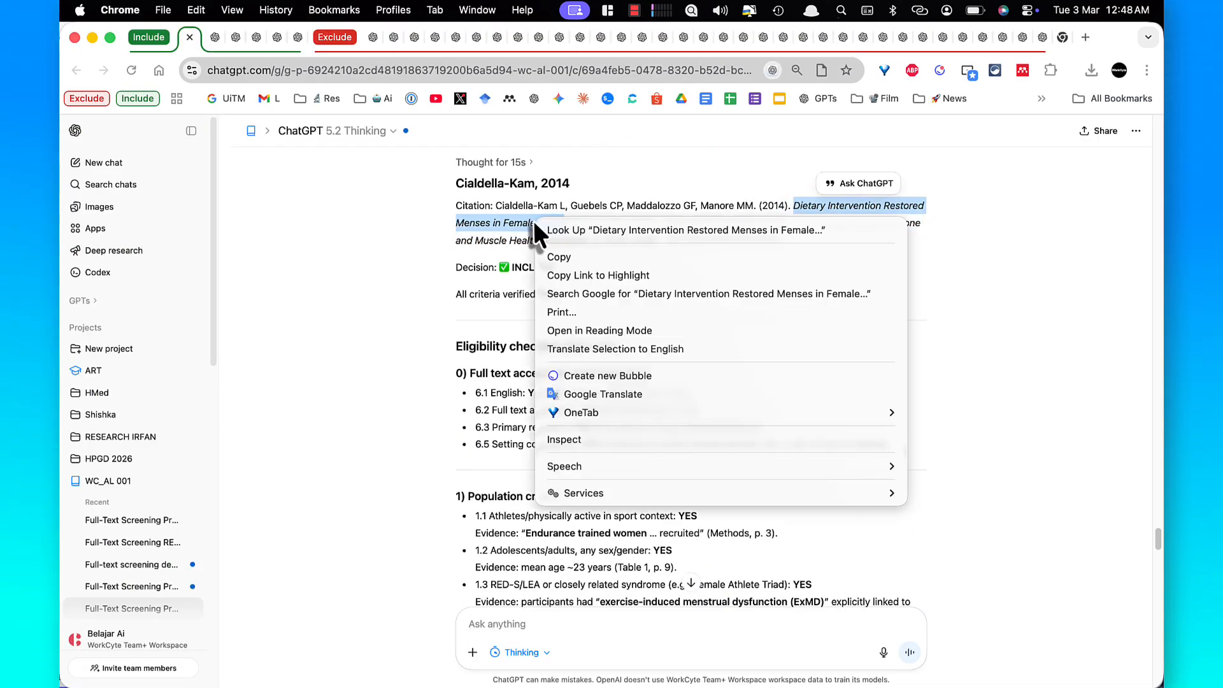
click(558, 257)
Search the Screening Log sheet for the copied title fragment and select the matching title cell
key(super+grave)
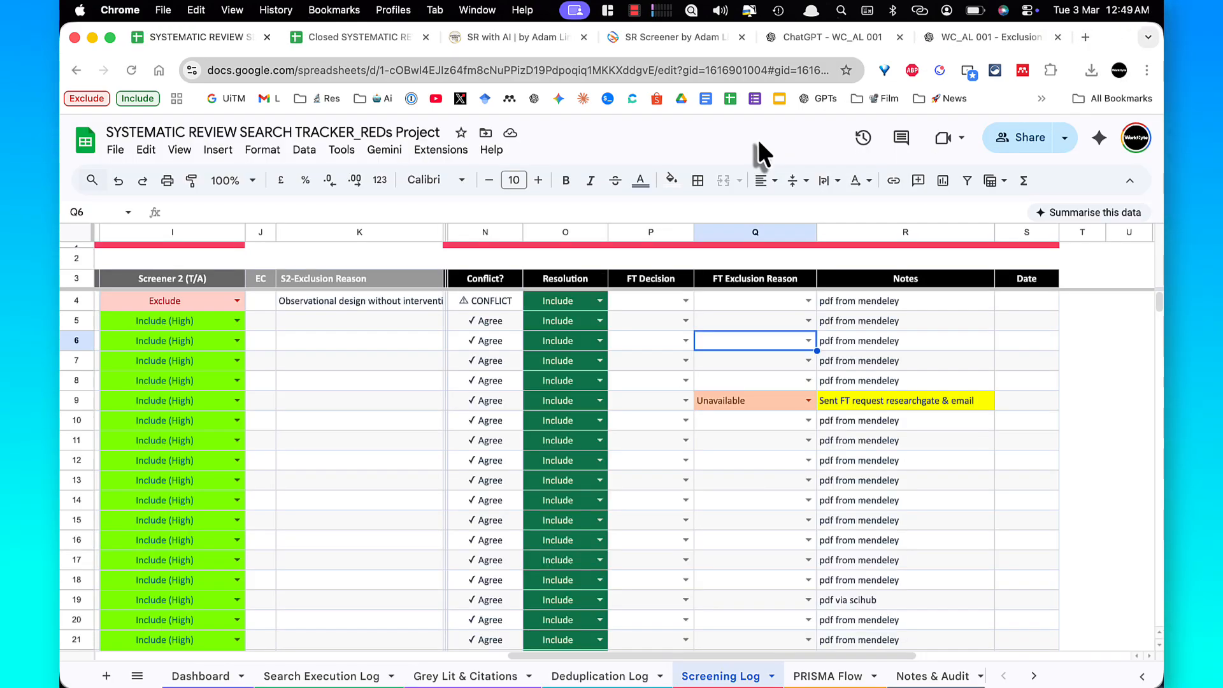
key(super+f)
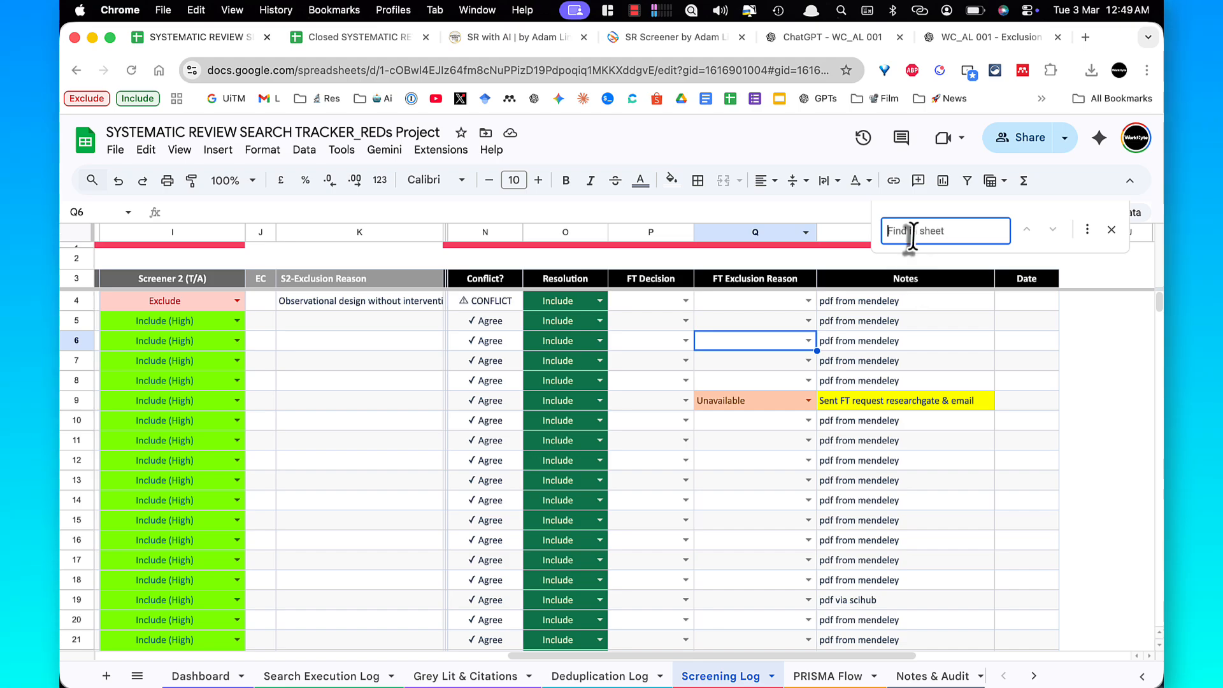
key(super+v)
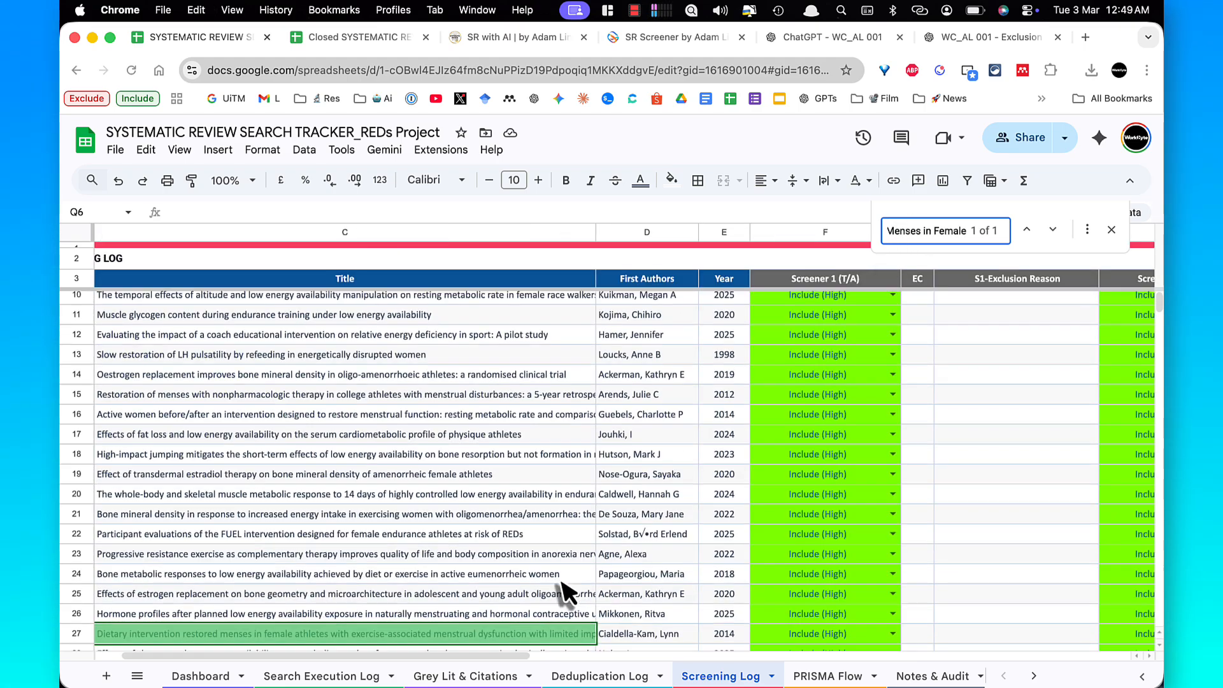
scroll(560, 589, down, 5)
click(518, 504)
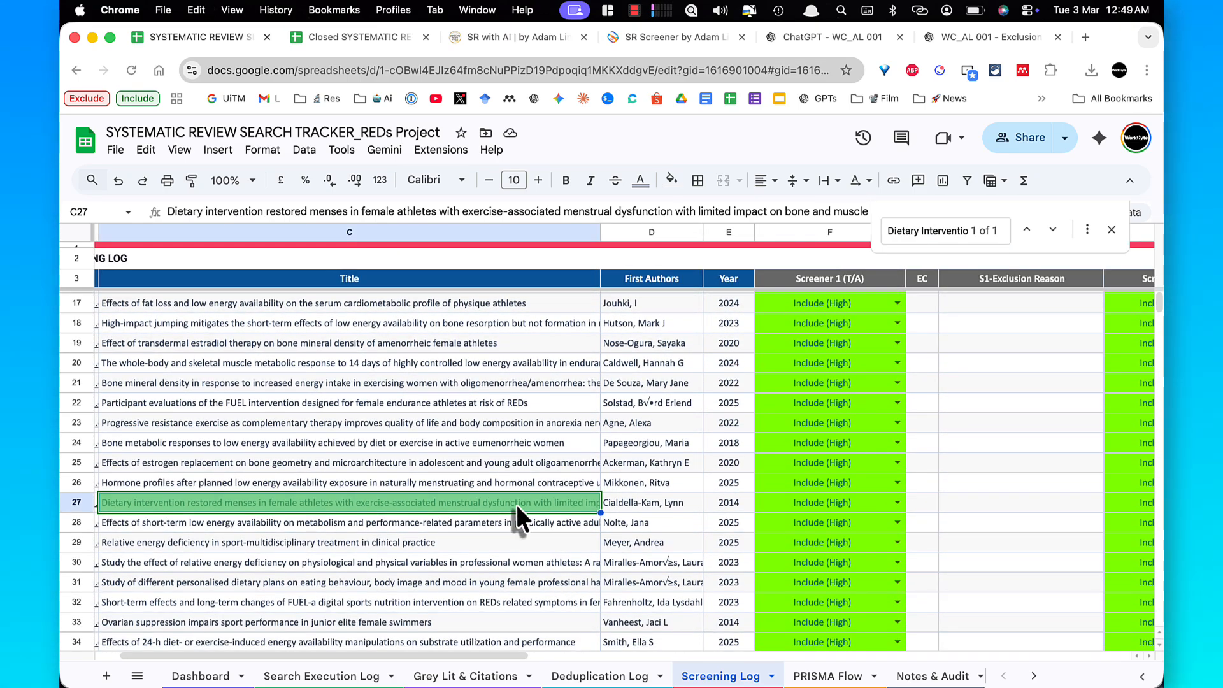
Set the FT Decision to Include for the dietary intervention and restored menses paper in row 27
key(Right)
key(Right)
key(Right)
key(Right)
key(Right)
key(Right)
key(Right)
key(Right)
key(Right)
key(Right)
key(Right)
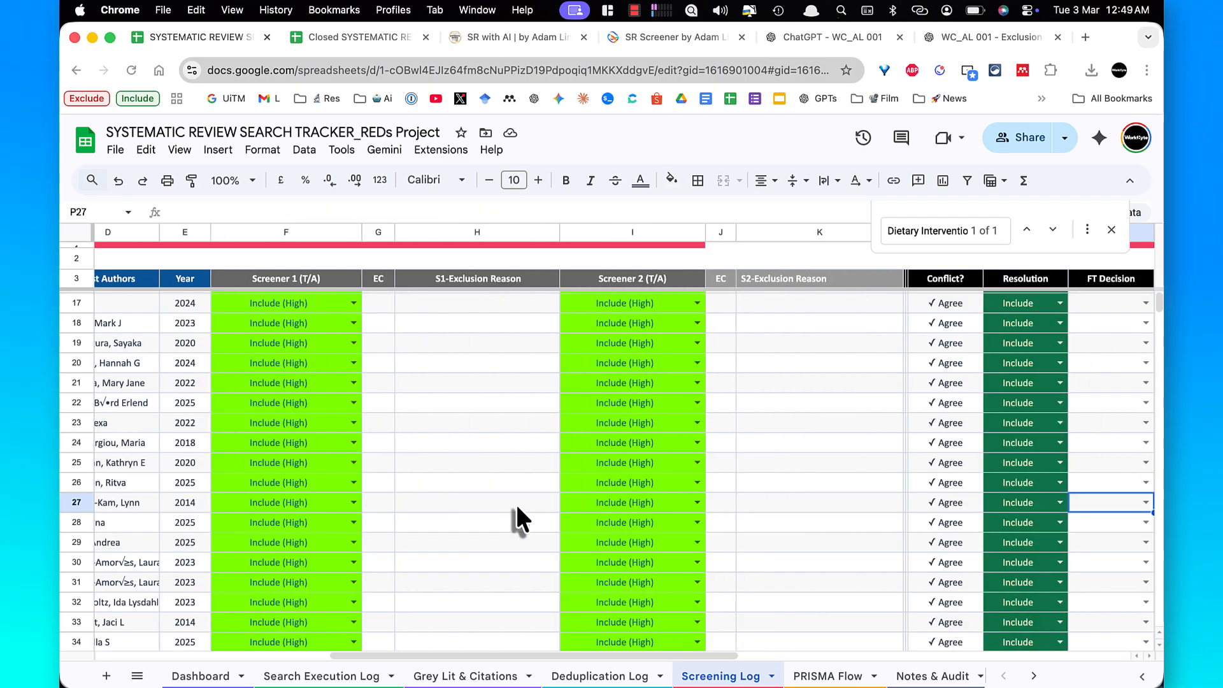
scroll(516, 503, right, 5)
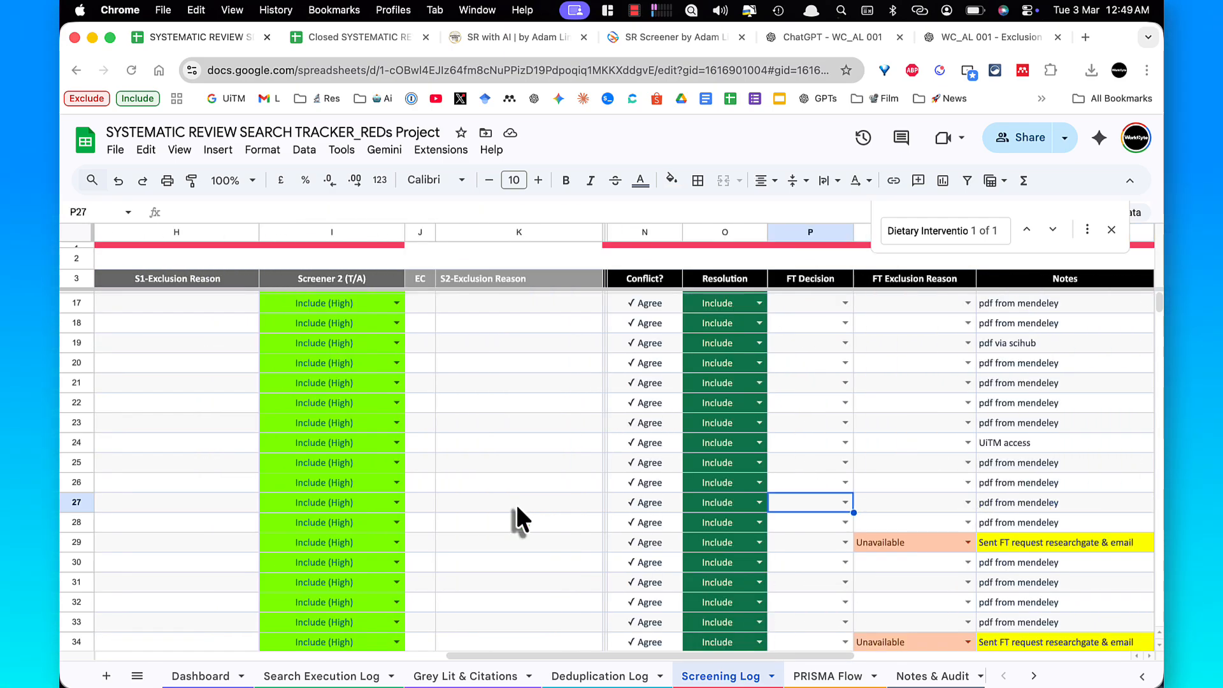
click(844, 505)
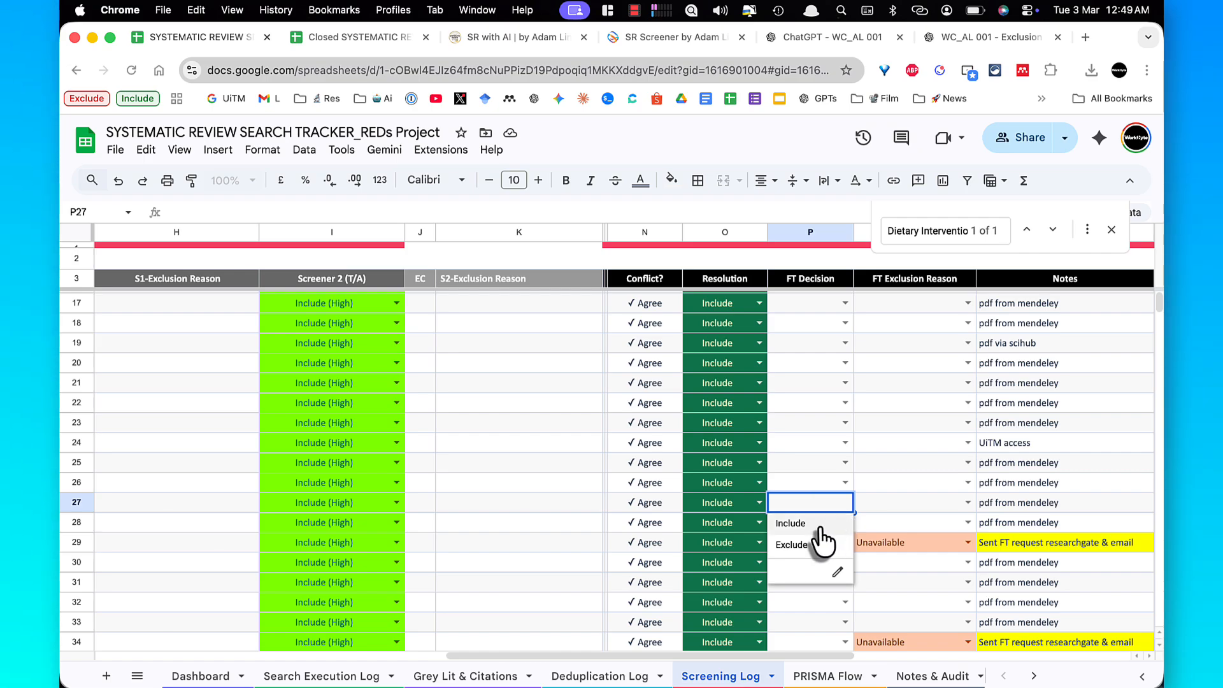
click(820, 526)
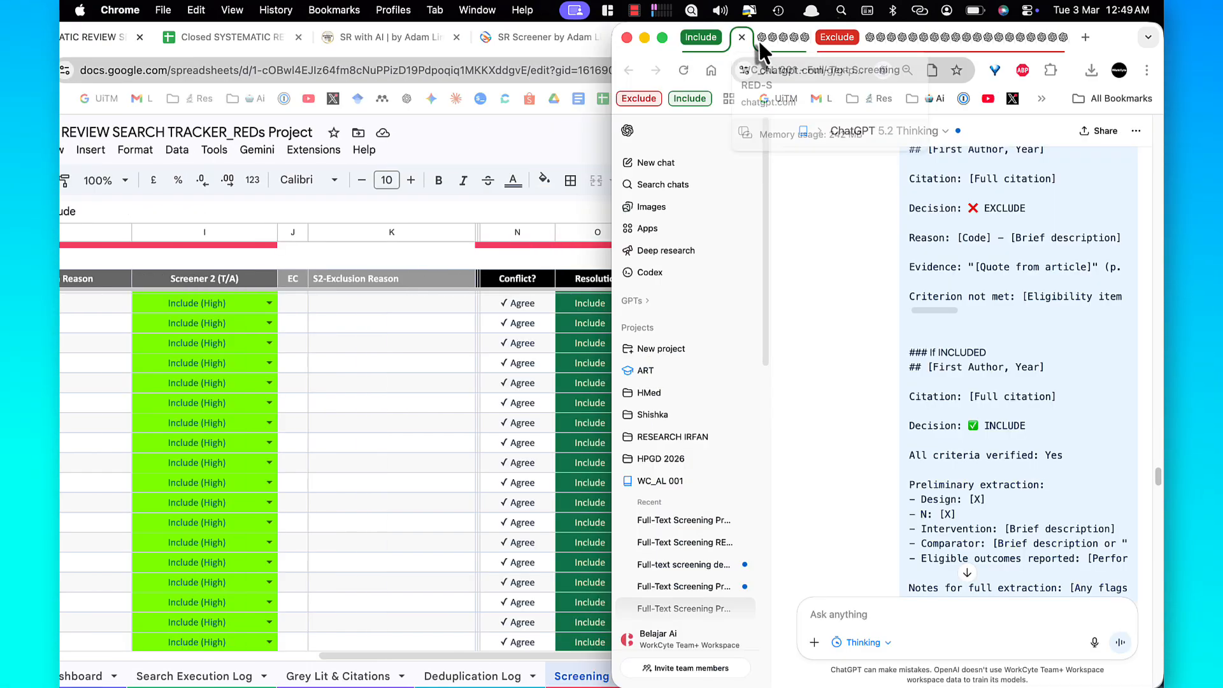
Open the second Include chat and copy the title fragment "Short-term effects and long-term changes of" from its citation
click(758, 40)
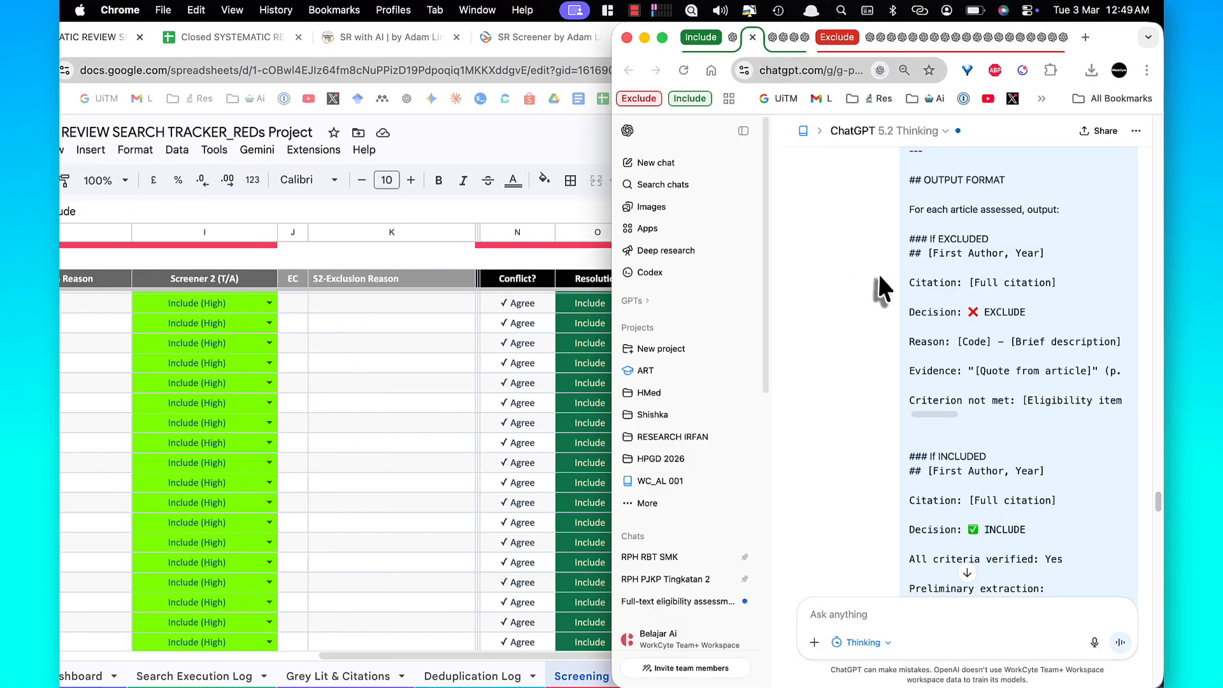
double_click(1122, 47)
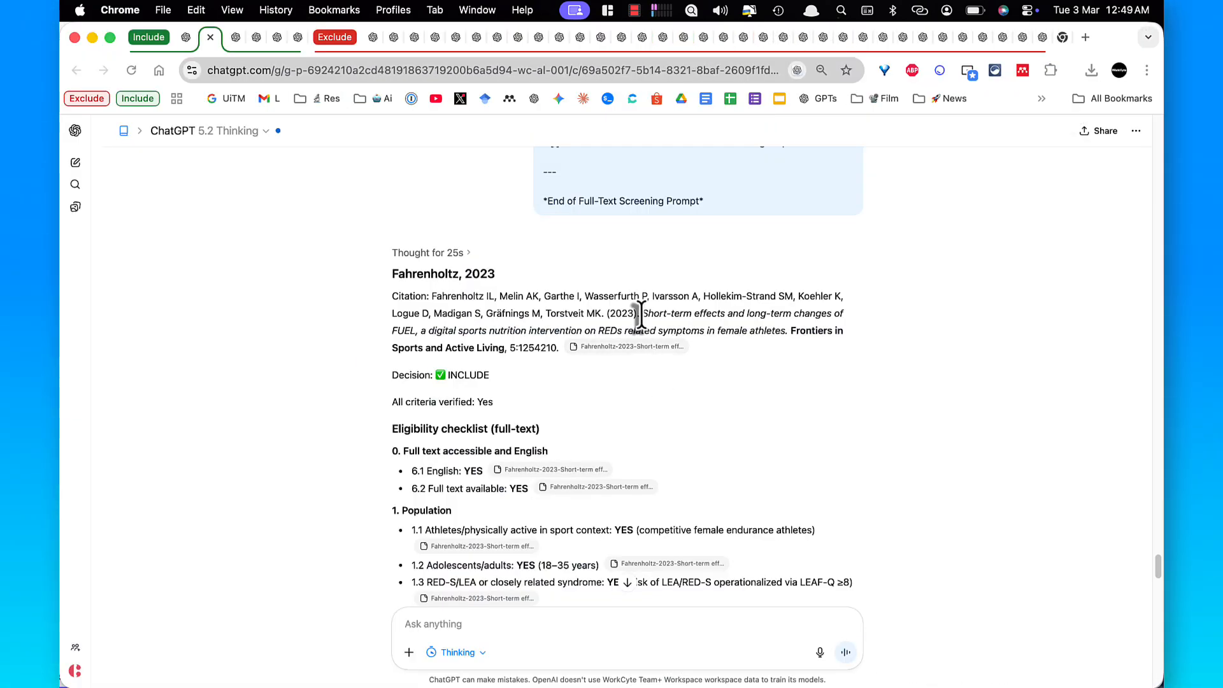
drag(640, 314, 854, 316)
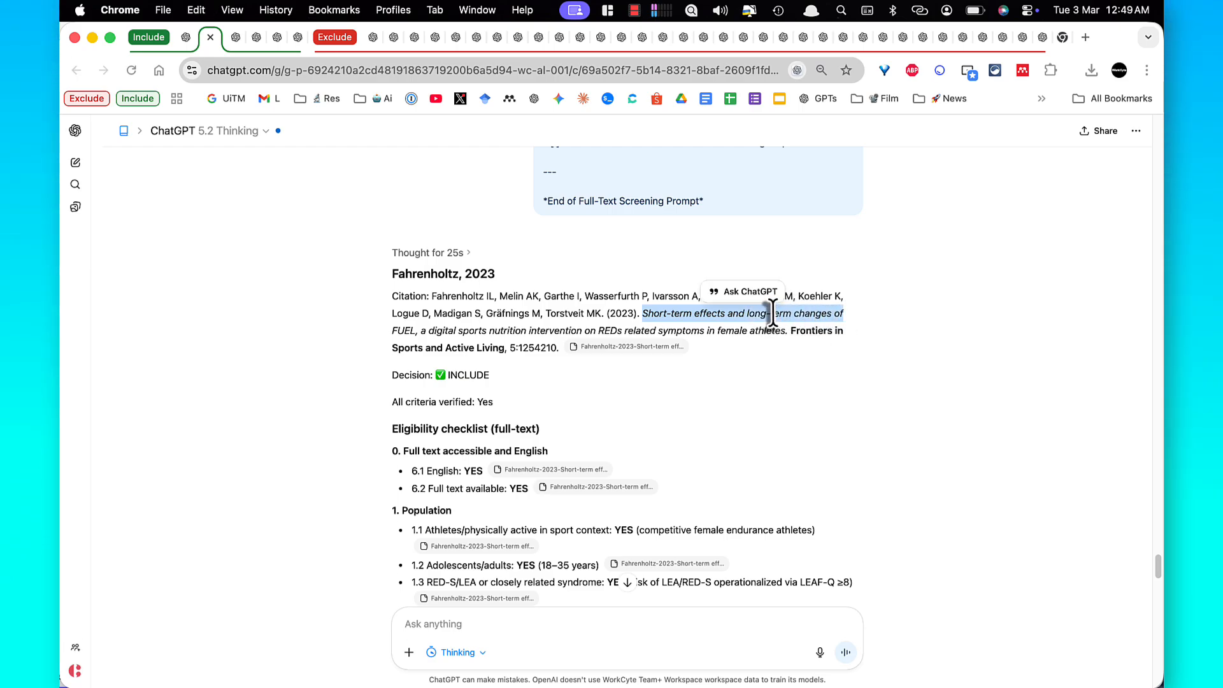
right_click(773, 312)
click(805, 349)
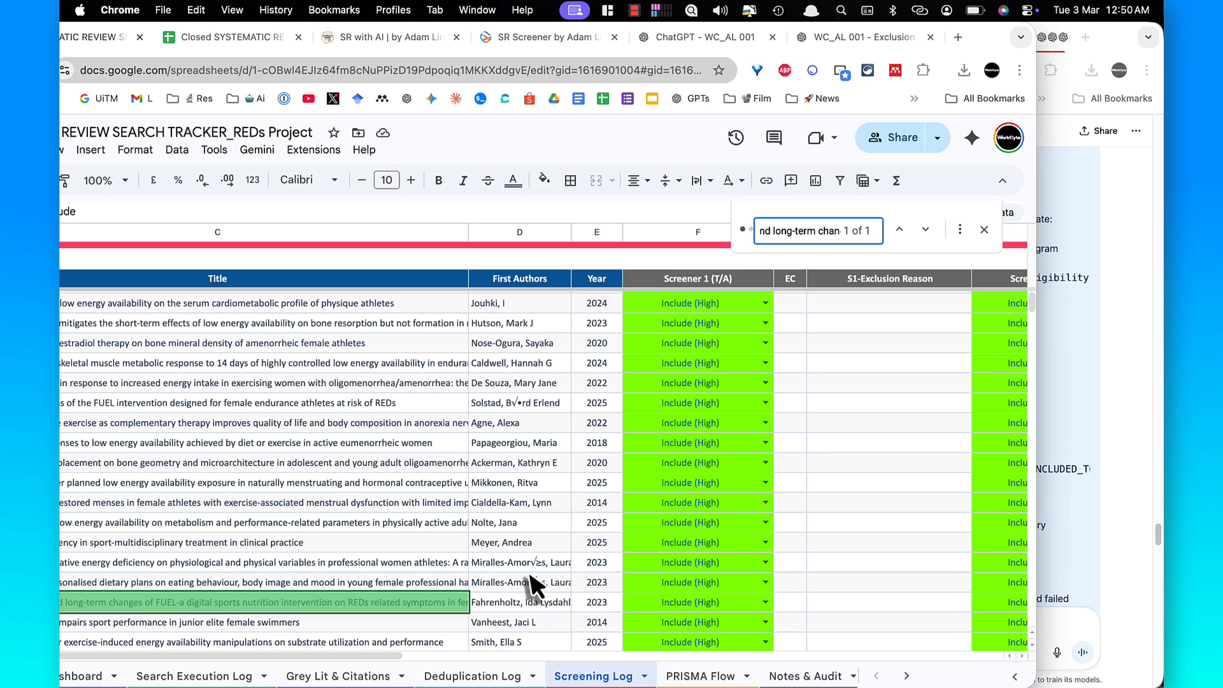
Set the FT Decision to Include for the matched FUEL digital sports nutrition paper in row 32 of the Screening Log
click(431, 601)
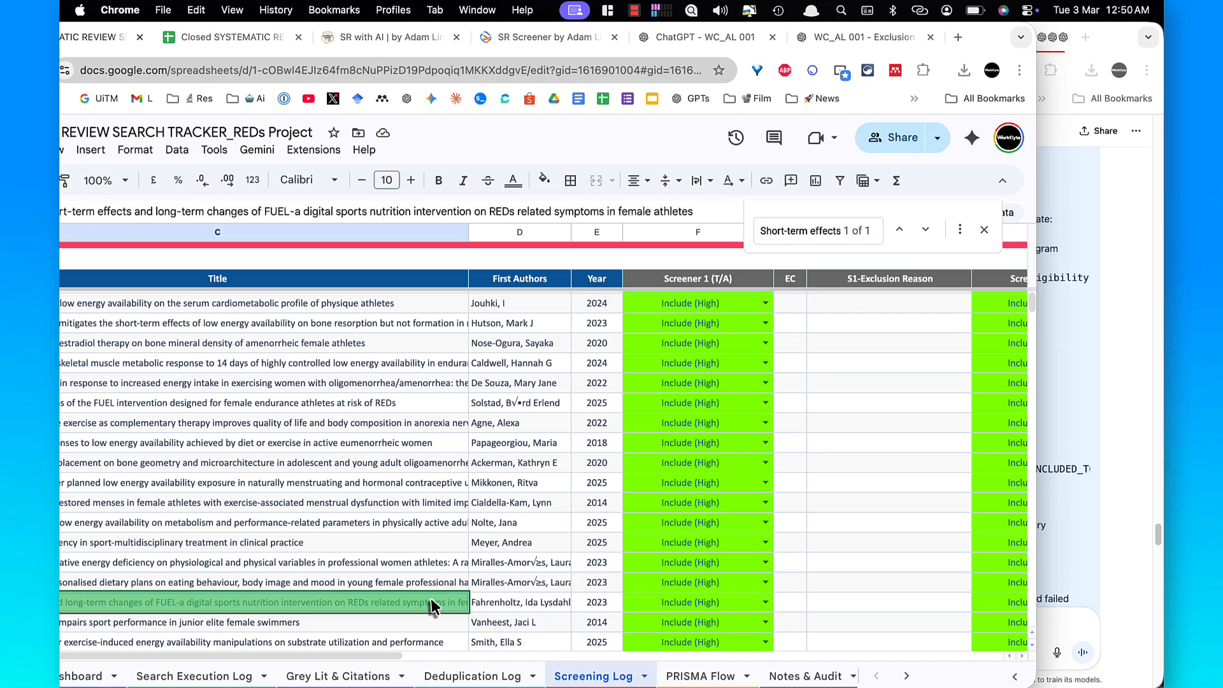
key(Right)
key(Right)
key(Right)
key(Right)
key(Right)
key(Right)
key(Right)
key(Right)
key(Right)
key(Right)
key(Right)
key(Right)
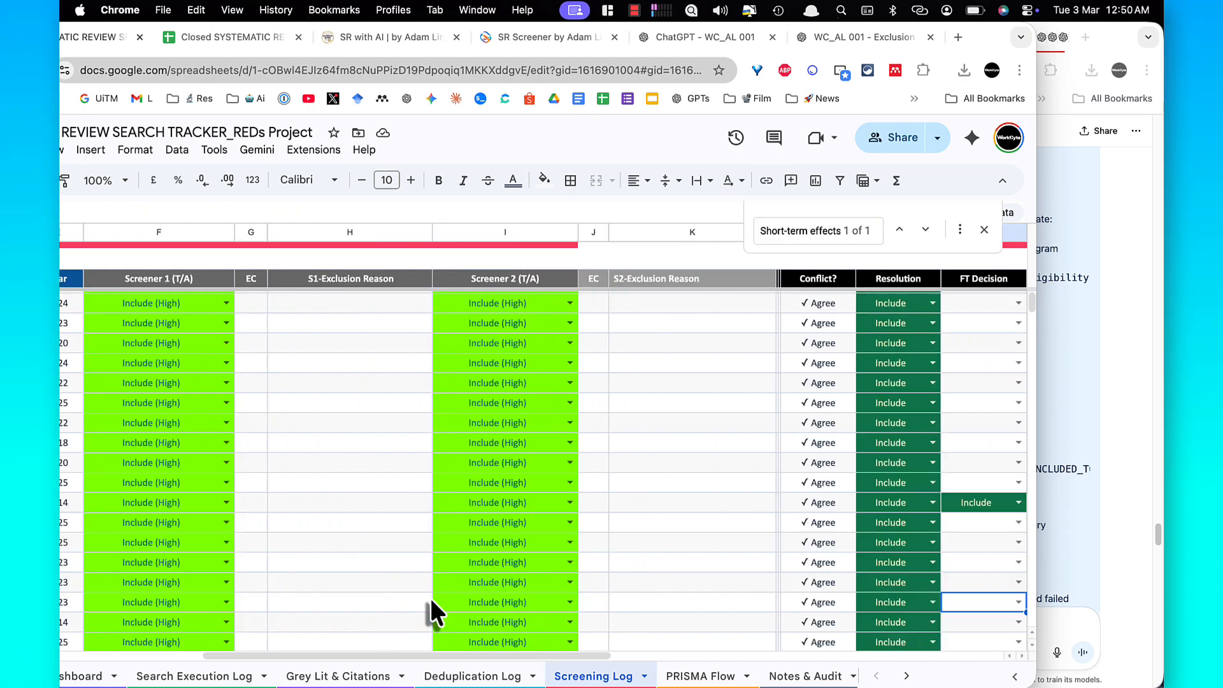
scroll(430, 602, right, 2)
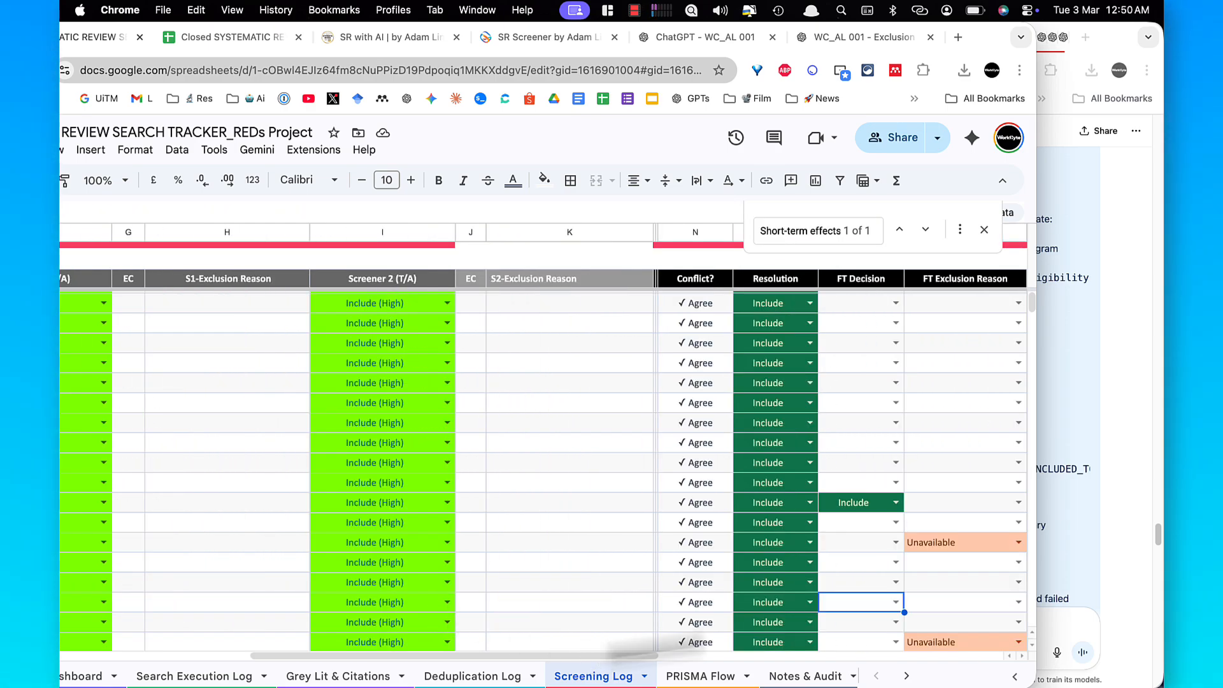
click(896, 604)
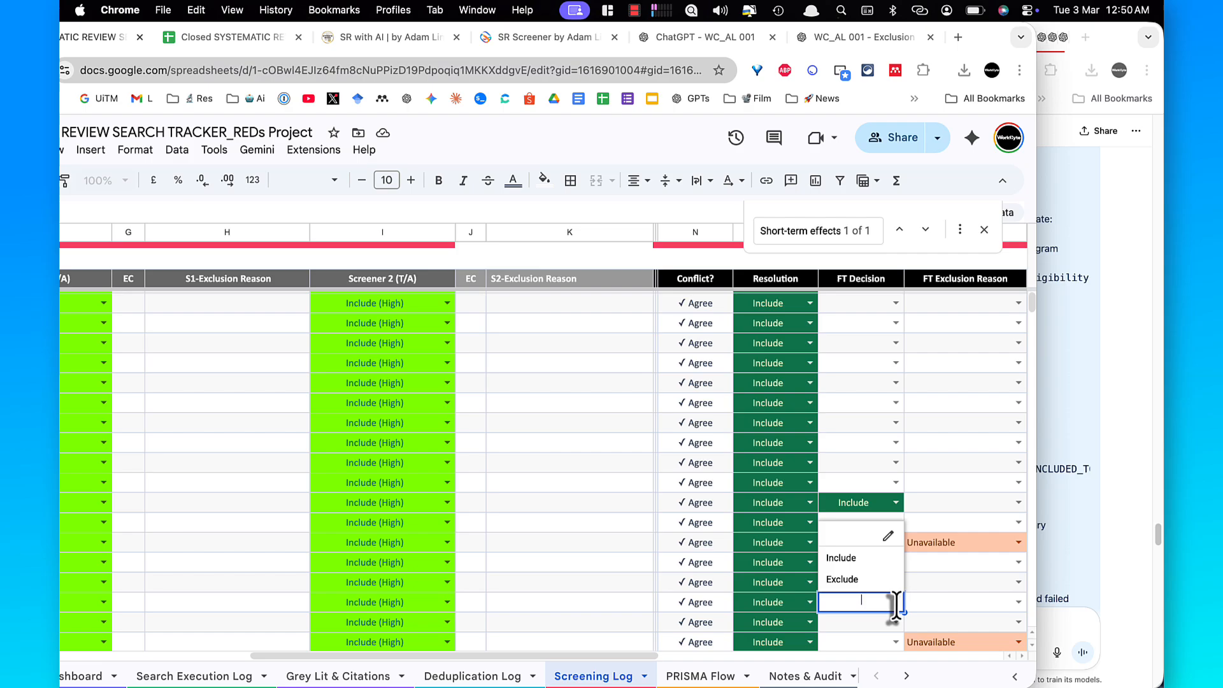
click(861, 559)
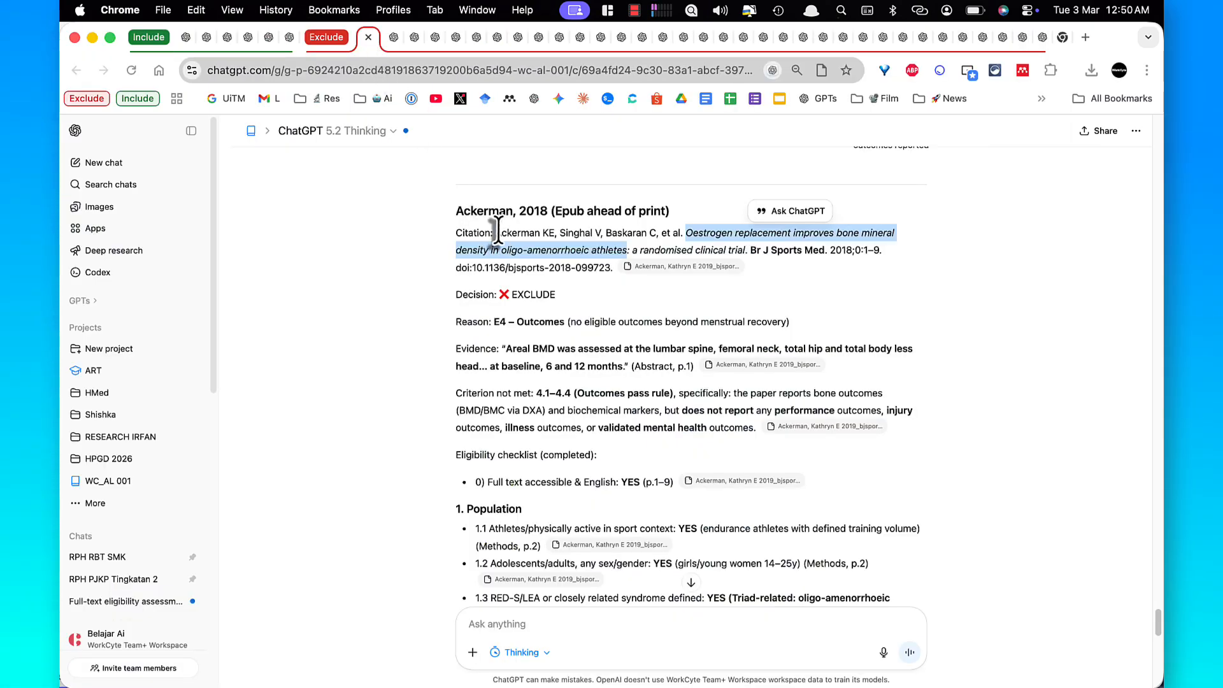
Copy the opening of the title "Oestrogen replacement improves bone mineral density" from the citation in the first Exclude chat
click(497, 230)
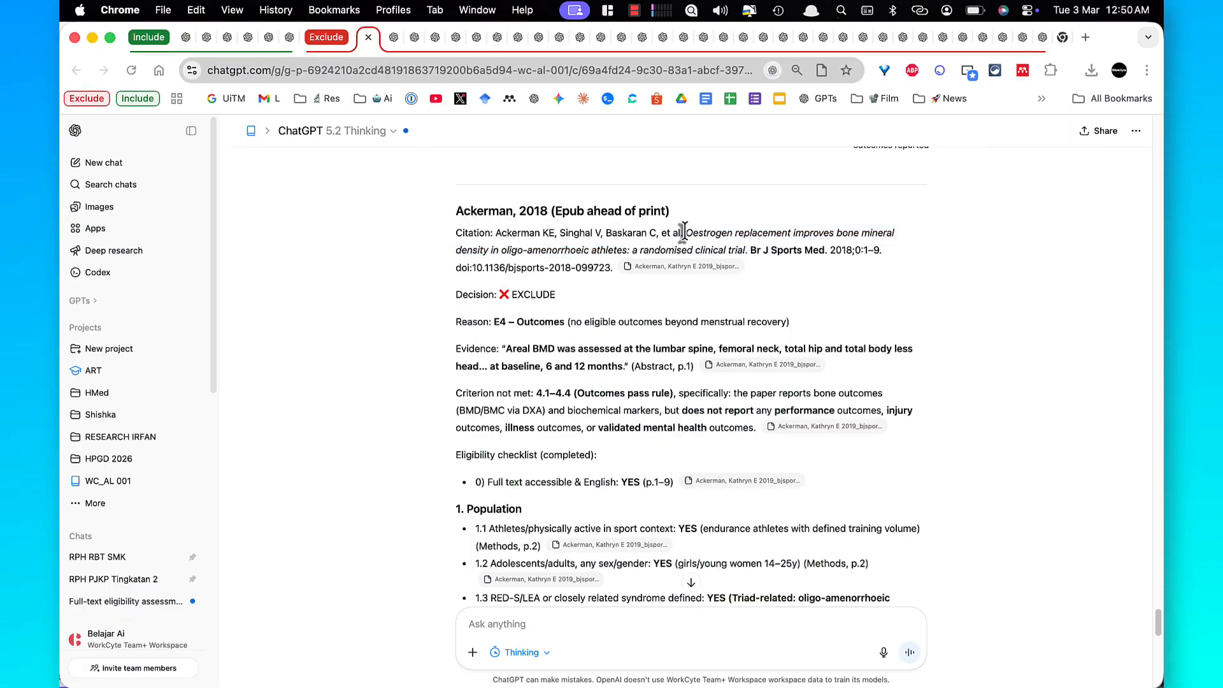
drag(684, 233, 517, 251)
right_click(508, 251)
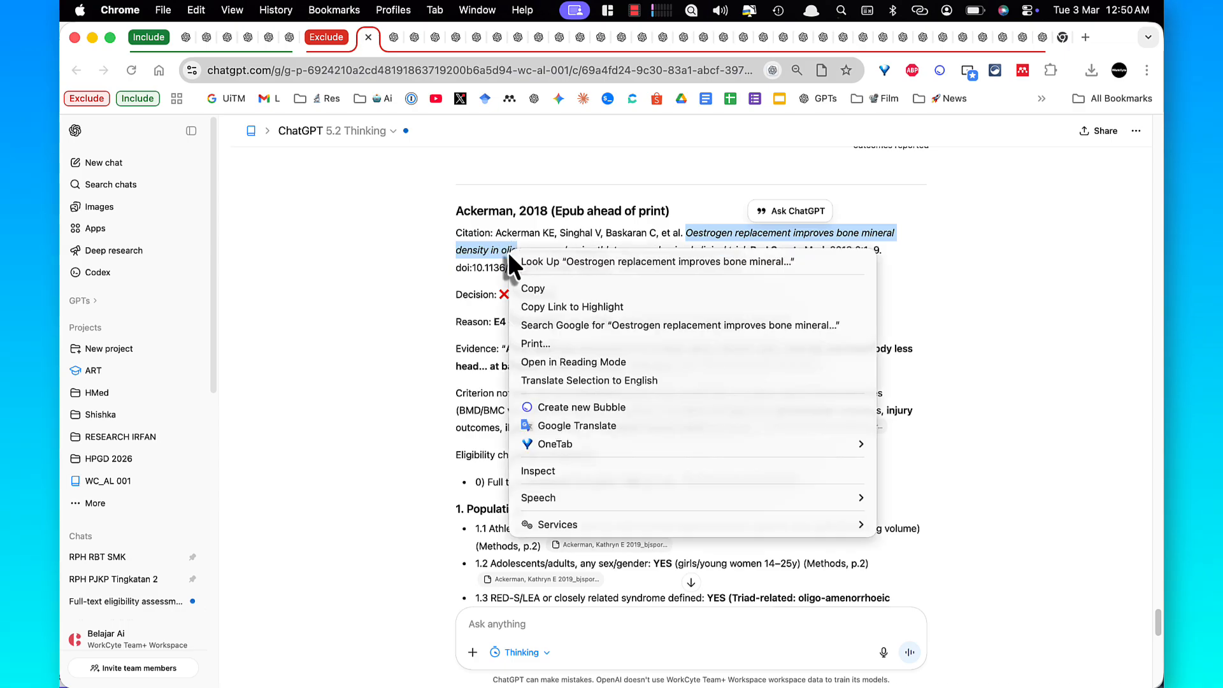
click(529, 293)
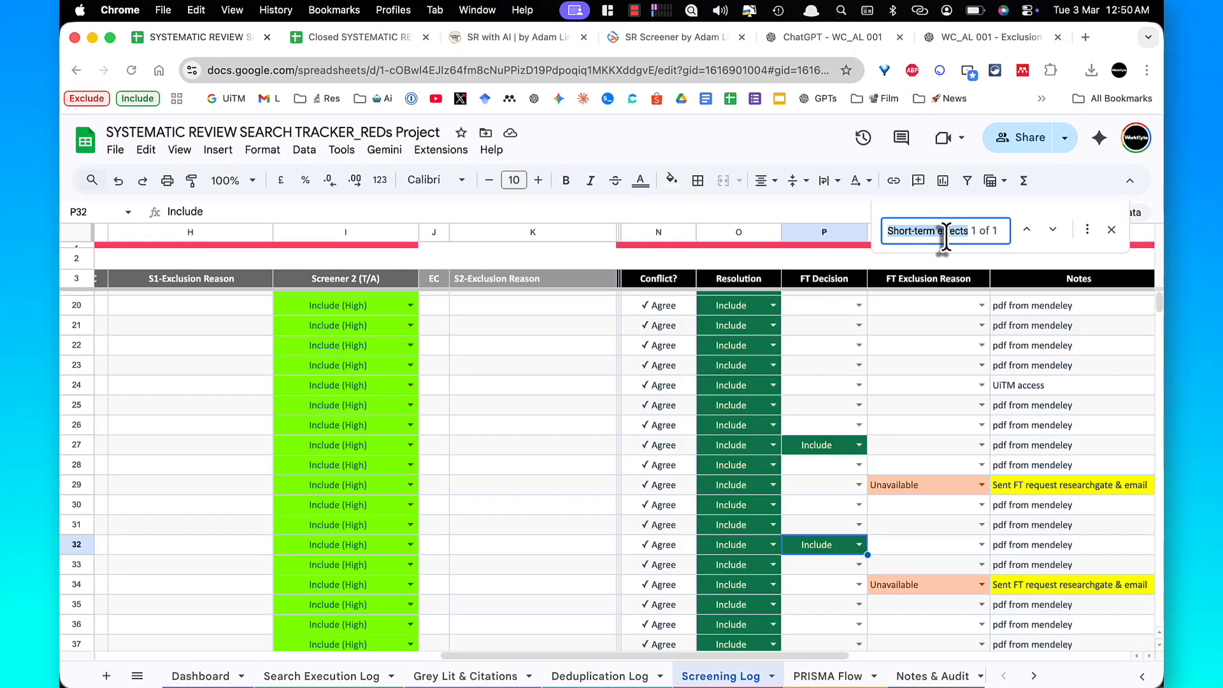
Replace the Screening Log search text with the copied oestrogen replacement title and select the matching title cell
right_click(945, 232)
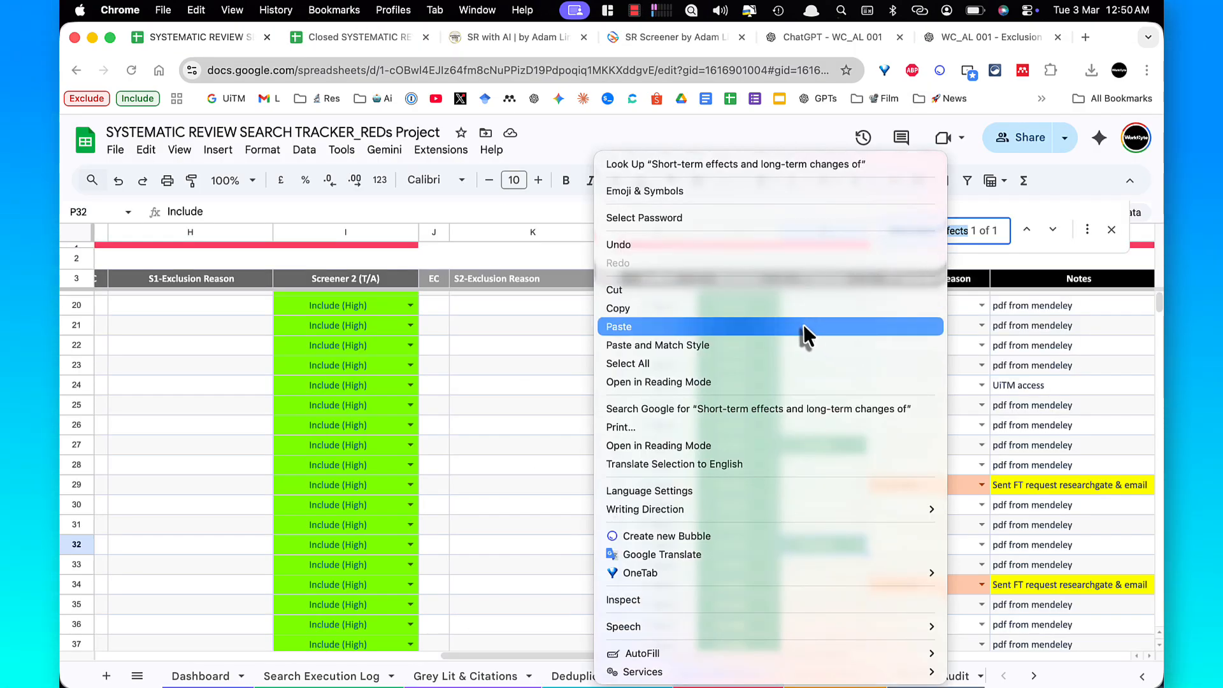
click(804, 332)
click(535, 301)
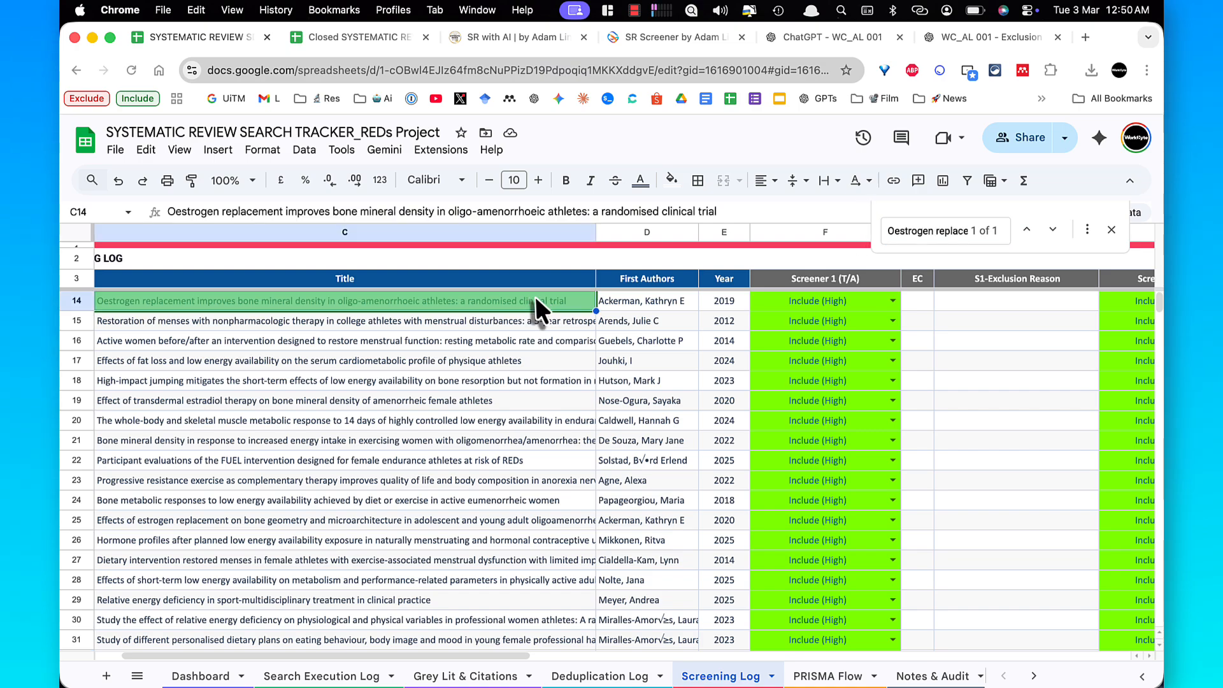
Set the FT Decision to Exclude for the oestrogen replacement trial in row 14
key(Right)
key(Right)
key(Right)
key(Right)
key(Right)
key(Right)
key(Right)
key(Right)
key(Right)
key(Right)
key(Right)
key(Right)
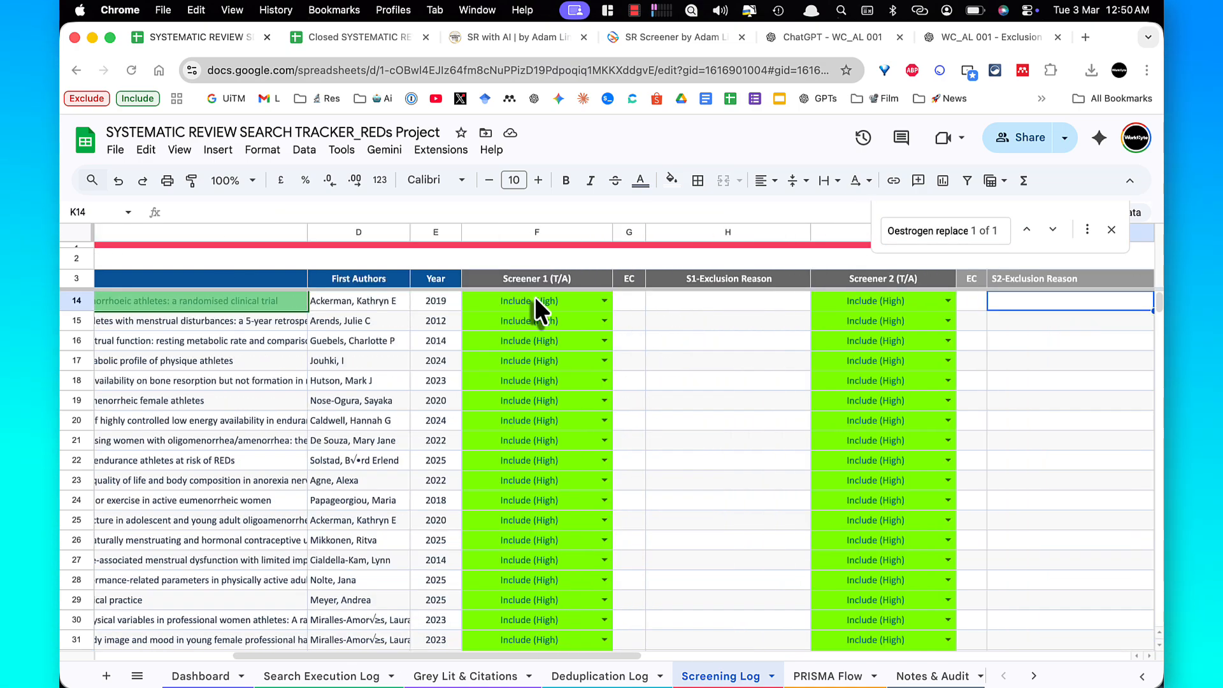
key(Left)
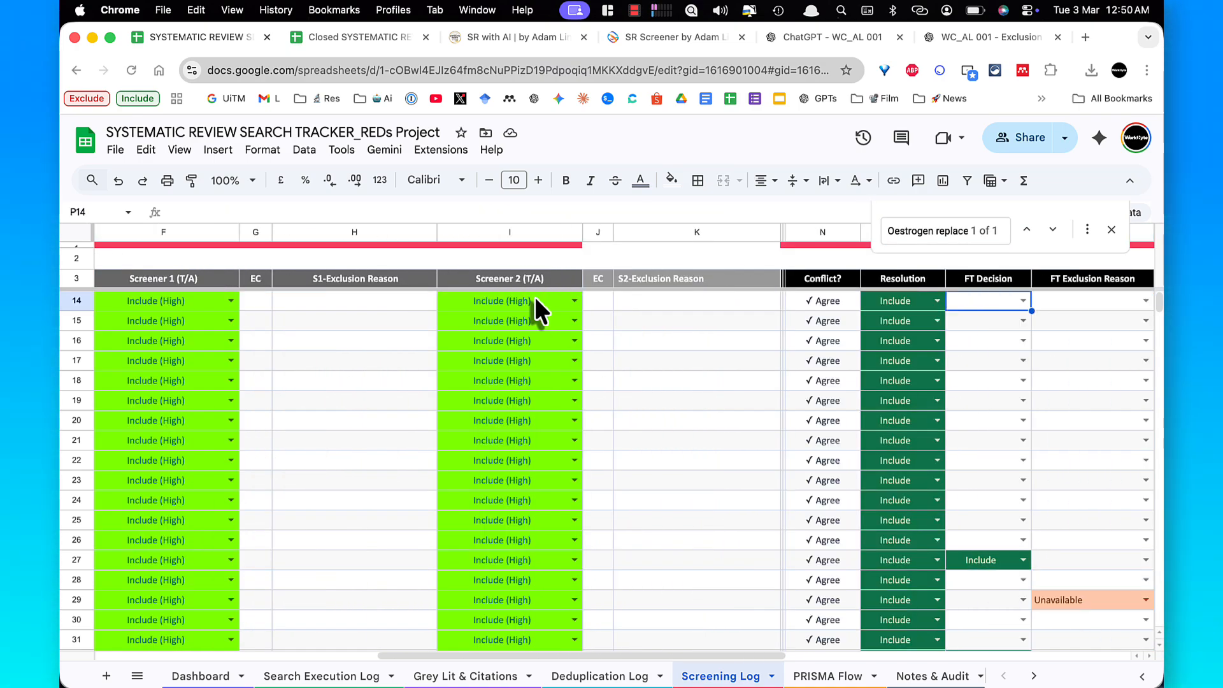
click(1023, 300)
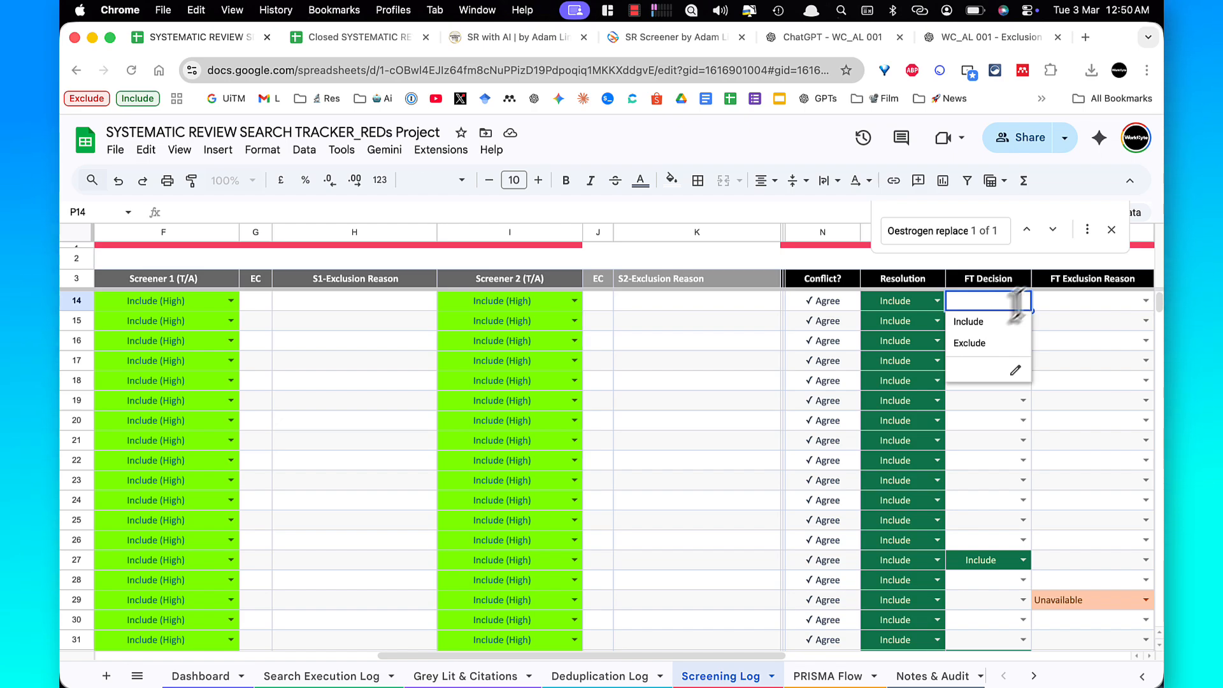
click(978, 343)
Check the exclusion reason in the oestrogen trial's chat and set row 14's FT Exclusion Reason to Wrong outcome
scroll(949, 336, right, 3)
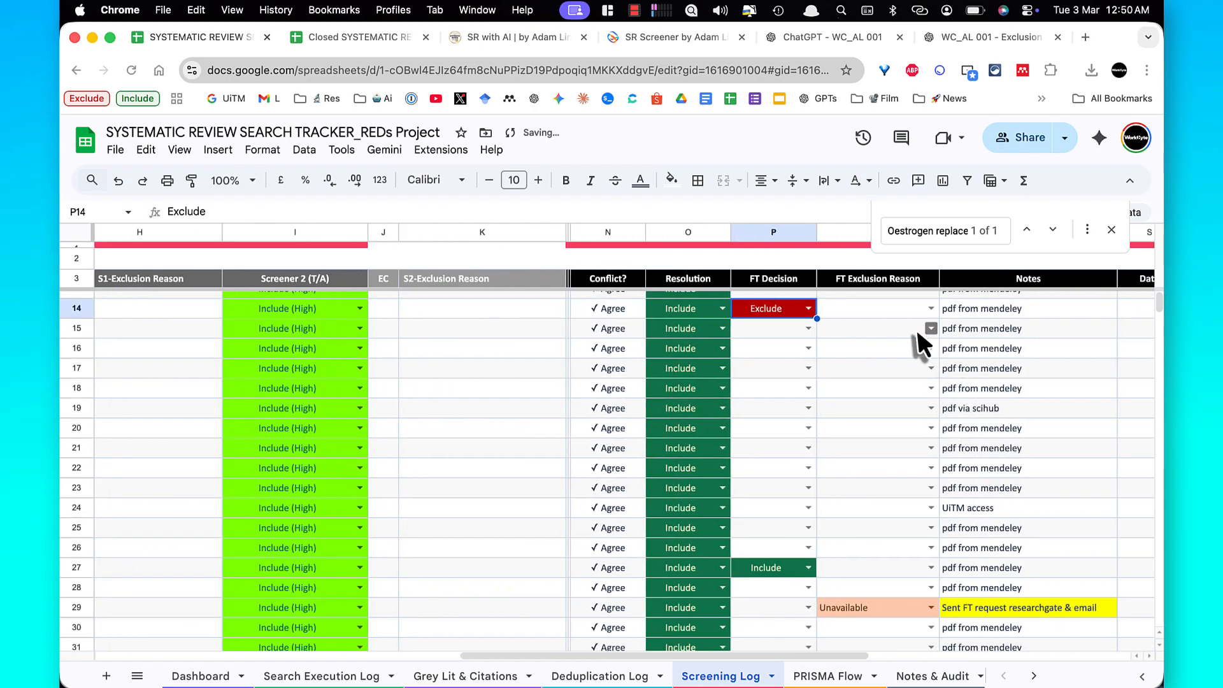
click(889, 311)
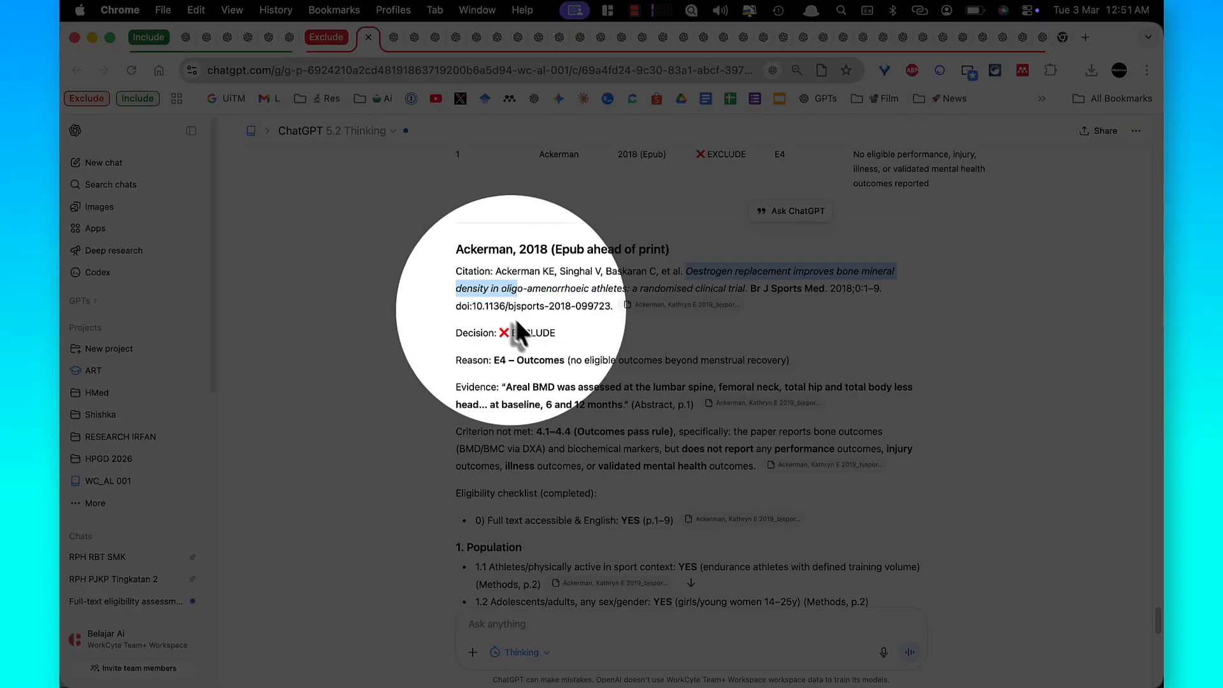
drag(493, 360, 560, 359)
click(562, 360)
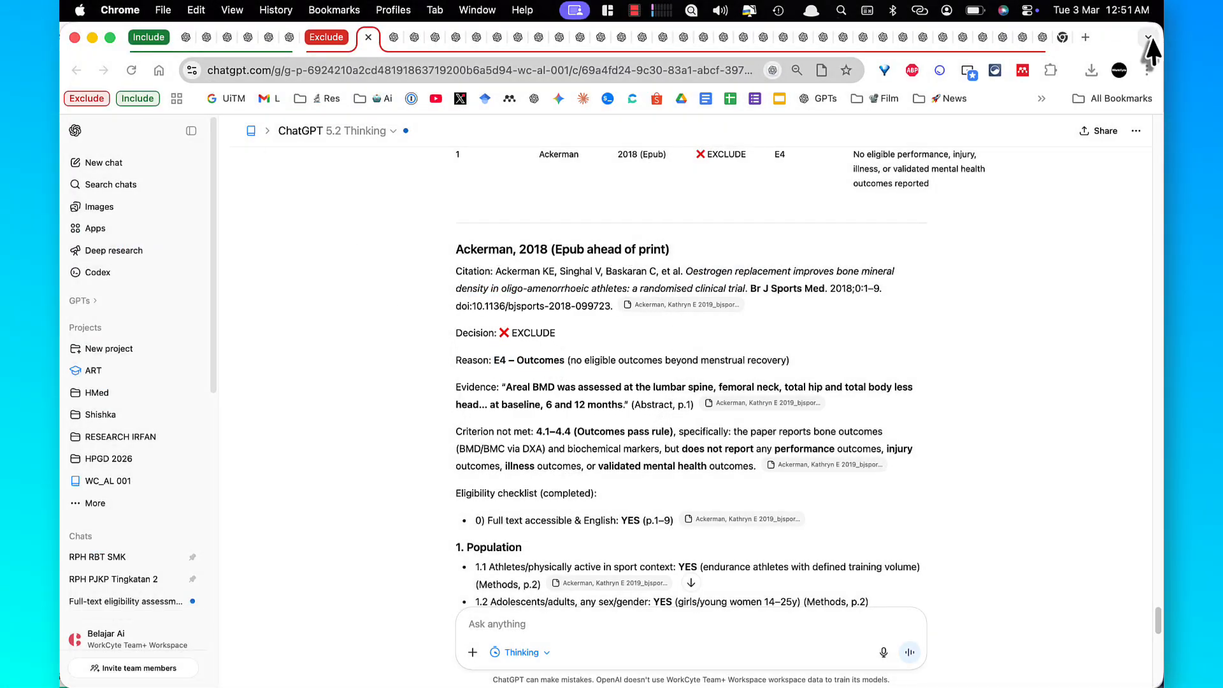
drag(1109, 50, 1158, 178)
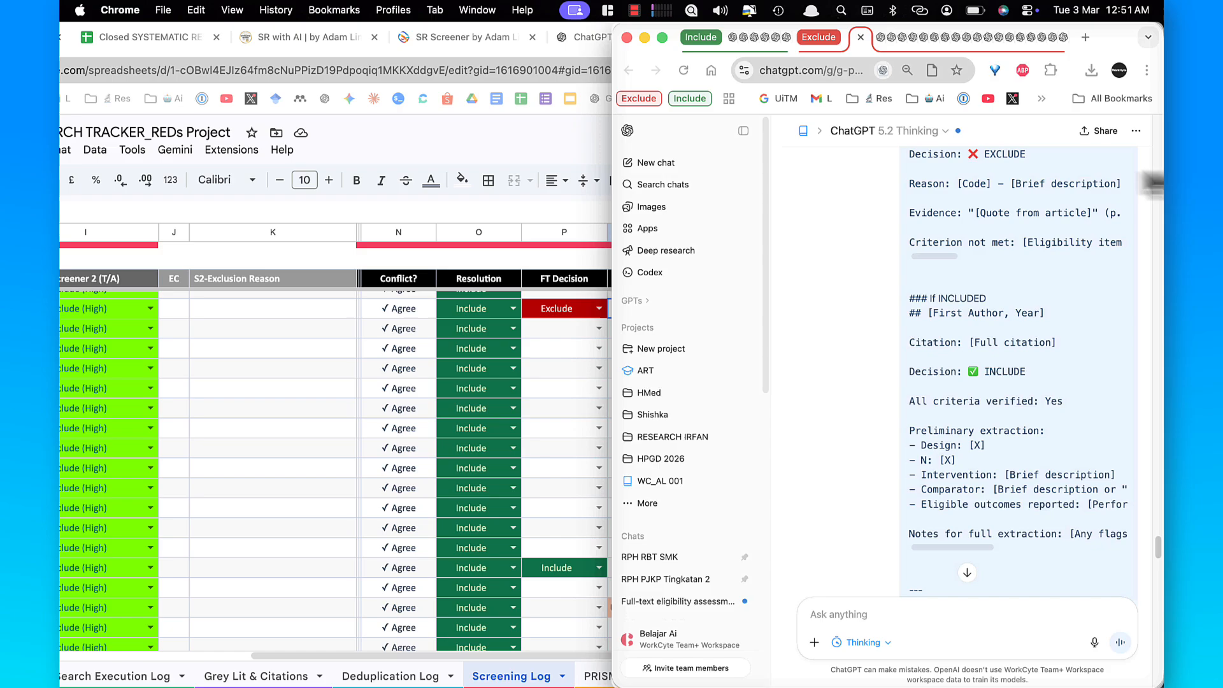
click(579, 147)
double_click(908, 39)
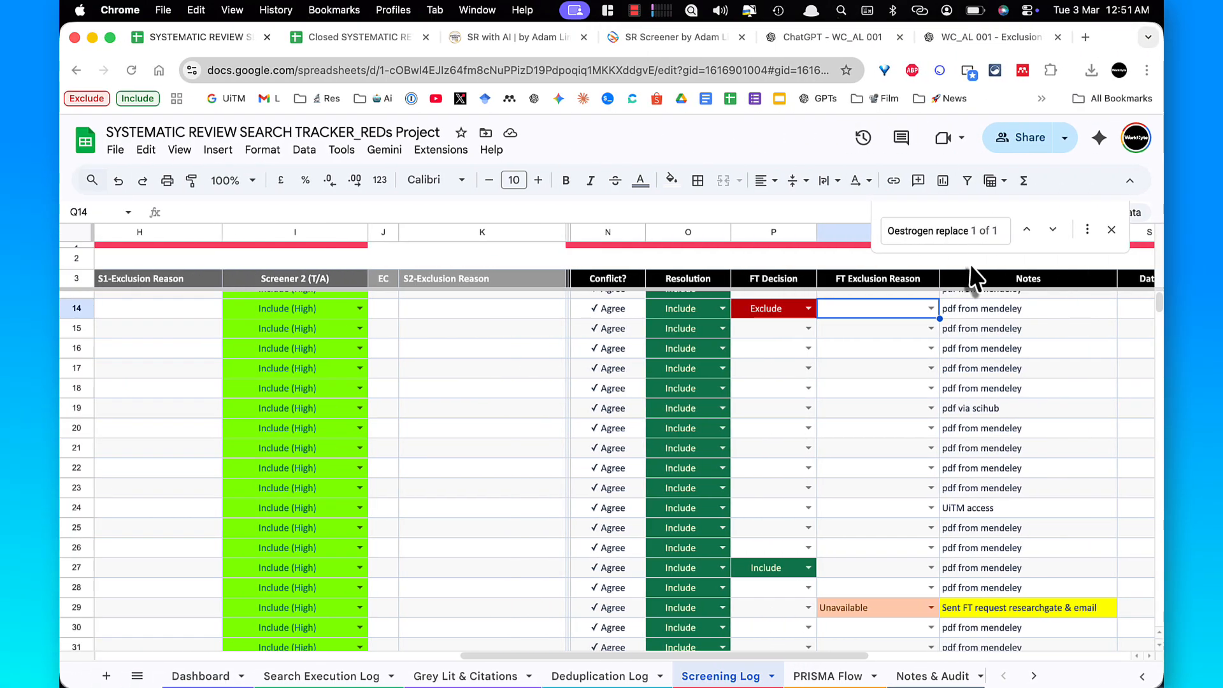
click(932, 308)
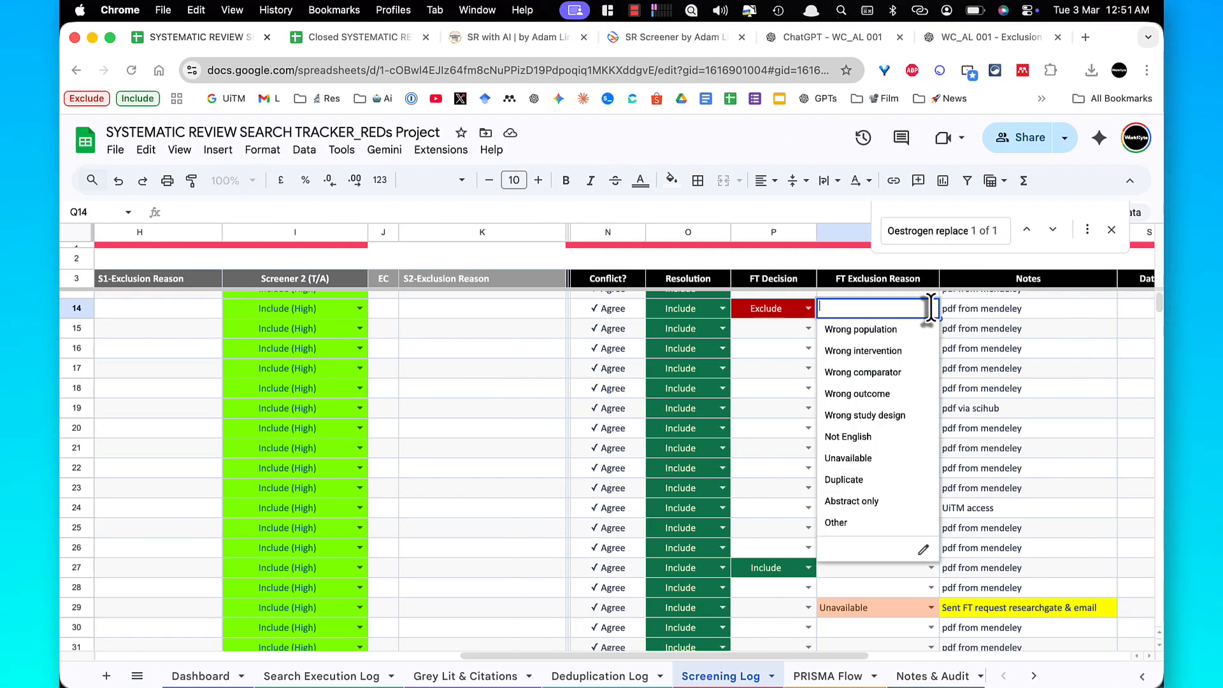
click(878, 394)
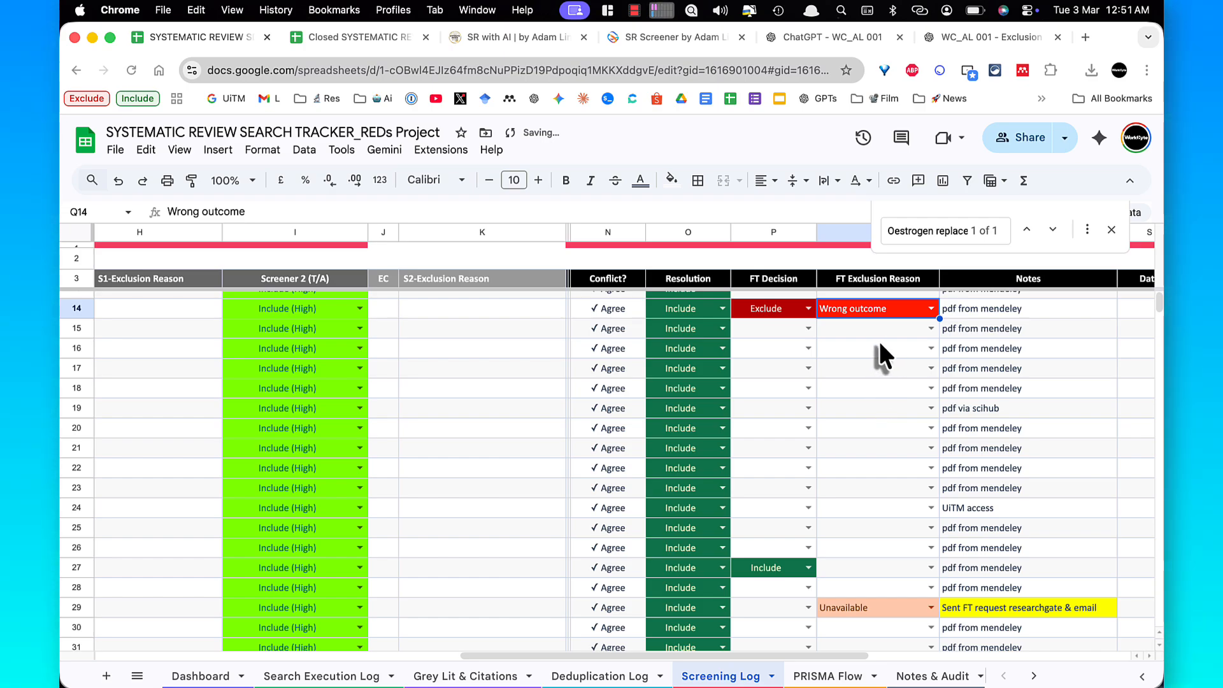
Copy the title opening "Progressive resistance exercise as complementary therapy" from the citation in the second Exclude chat
key(super+grave)
click(393, 38)
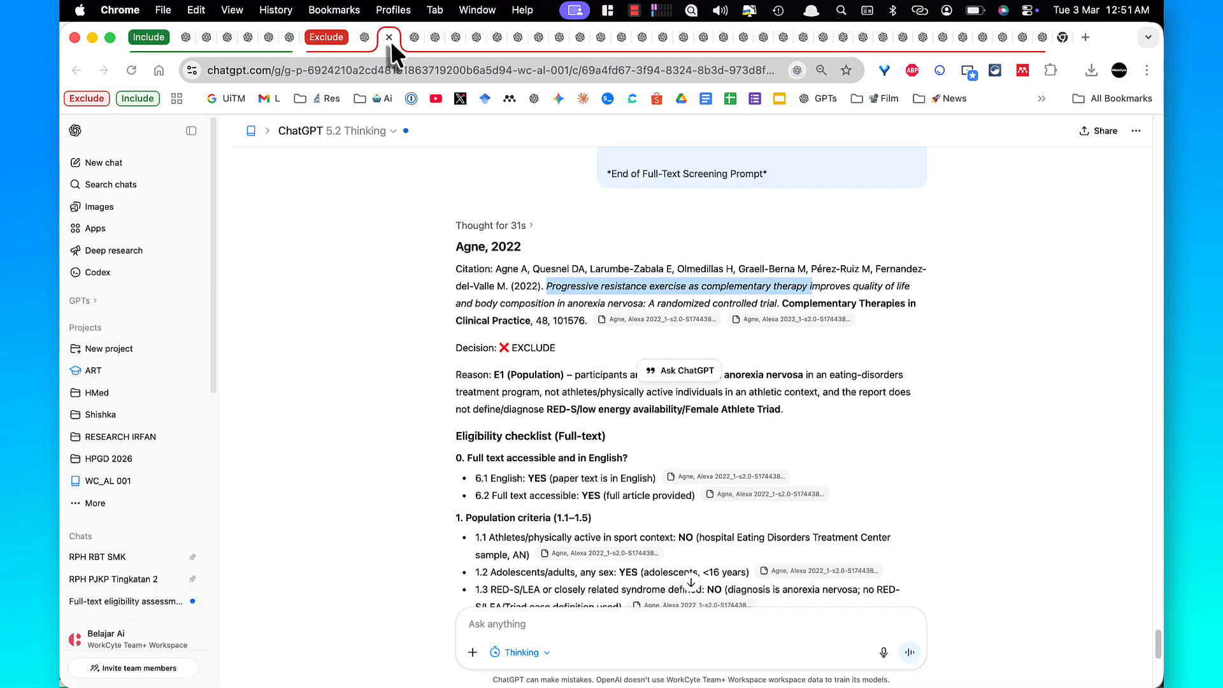
scroll(636, 306, up, 1)
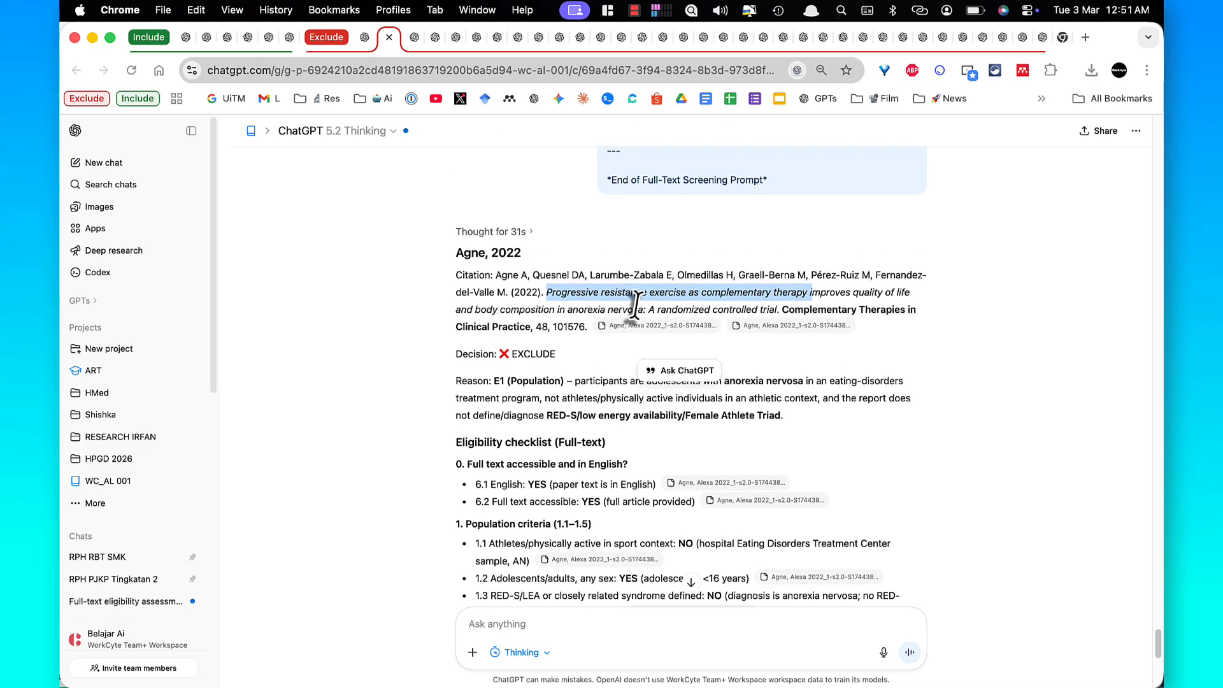
right_click(632, 286)
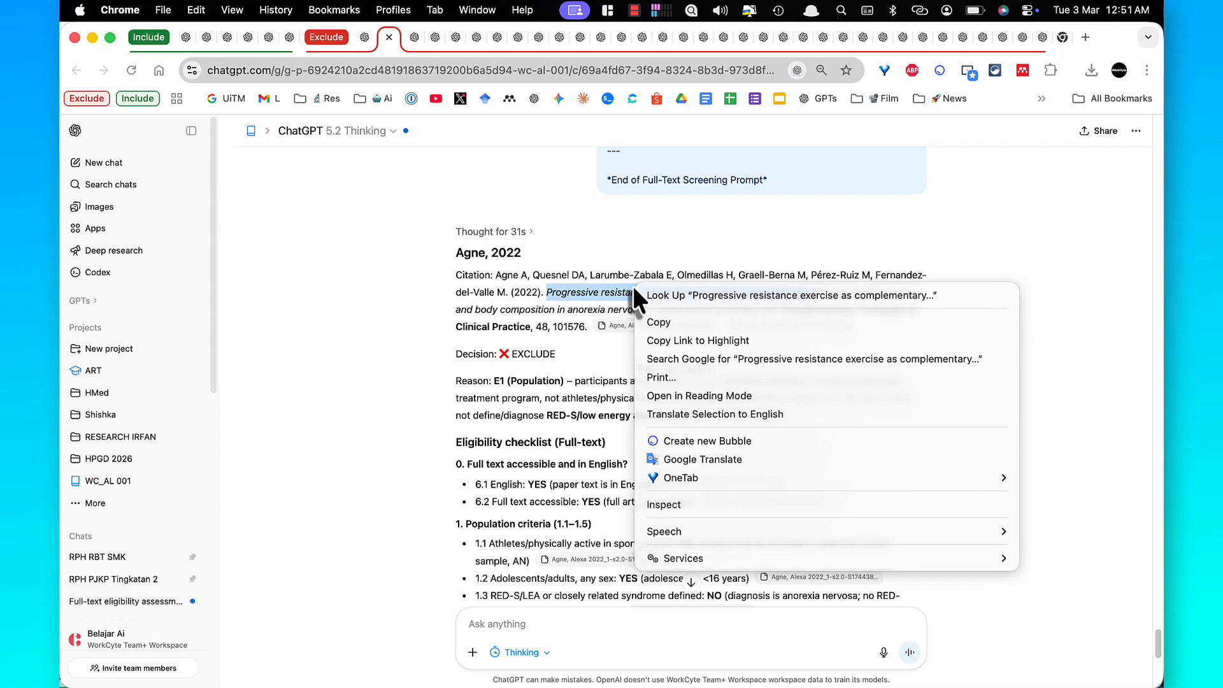
click(652, 322)
Replace the Screening Log search text with the copied progressive resistance exercise title and locate the matching title cell
key(super+grave)
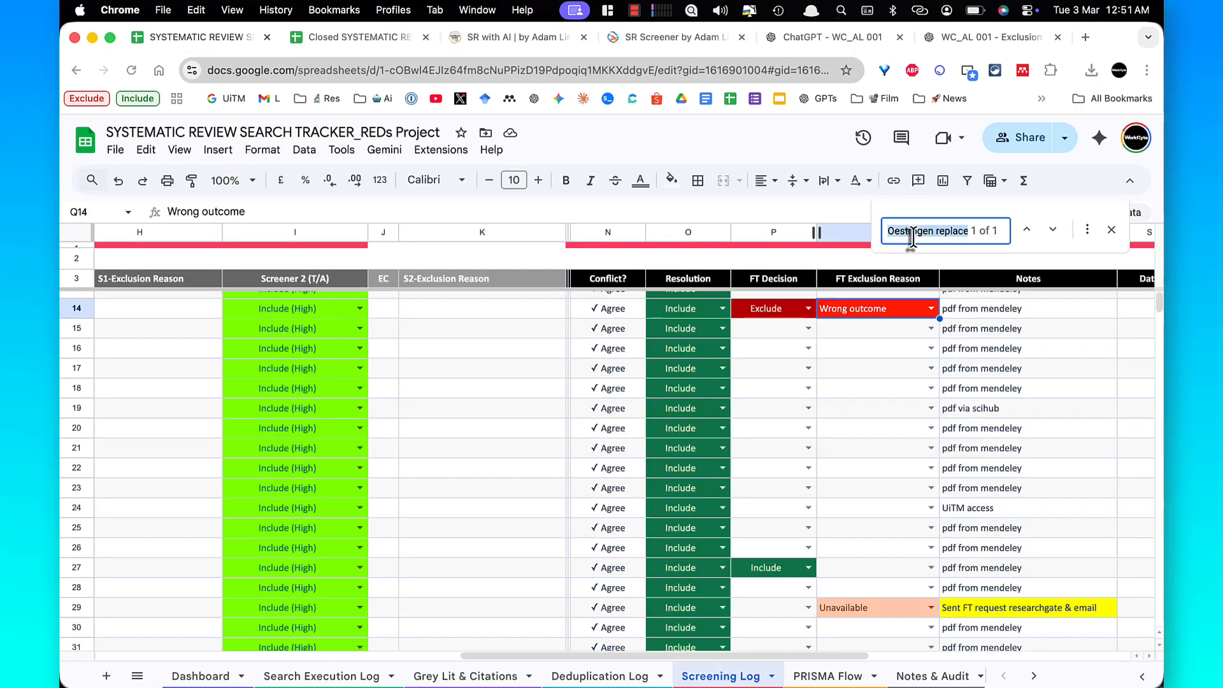
right_click(914, 235)
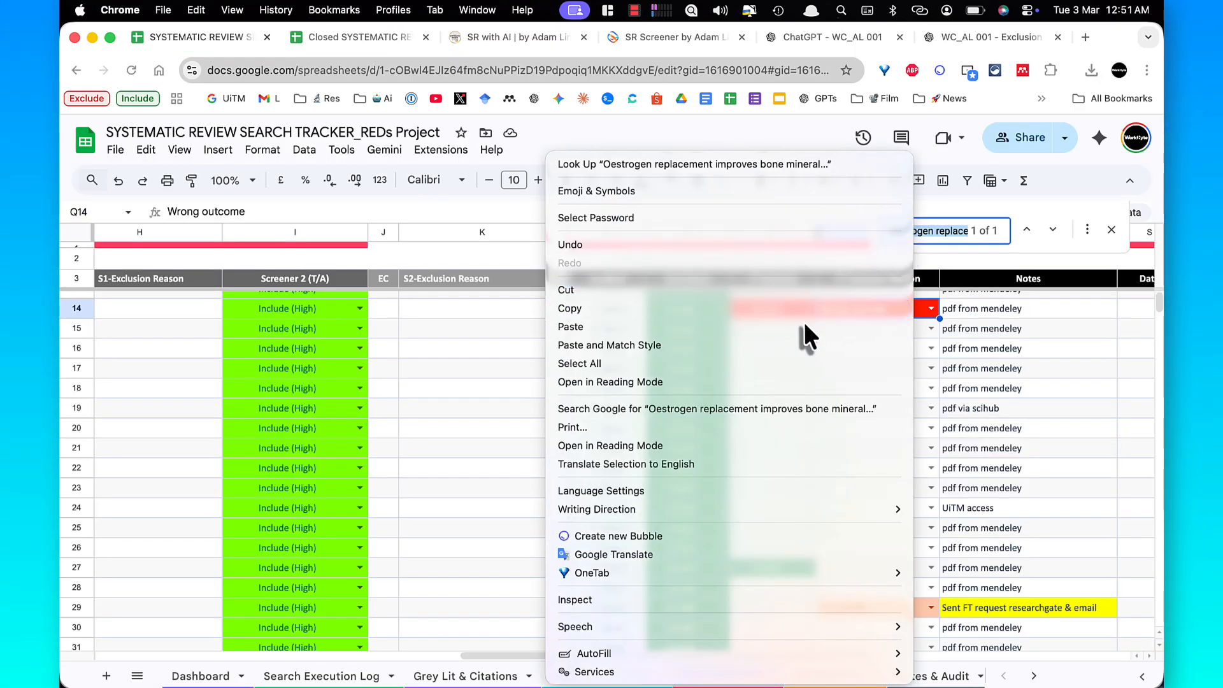
click(804, 326)
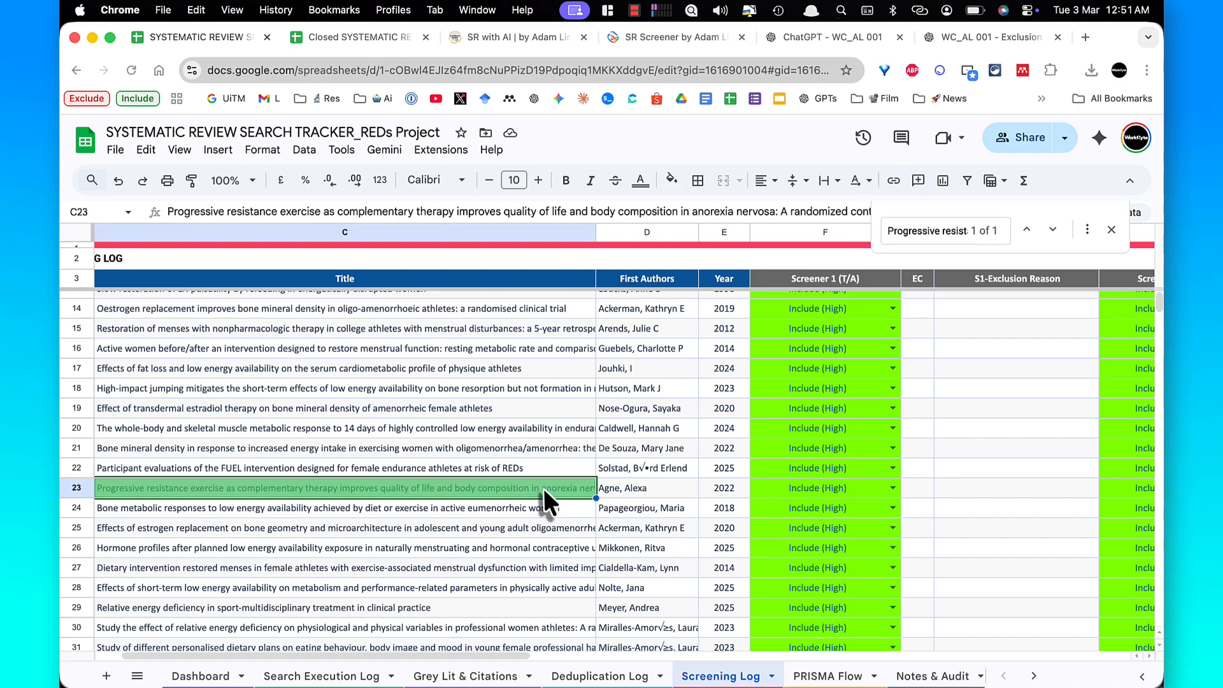
Set the FT Decision to Exclude for the progressive resistance exercise trial in row 23
key(Right)
key(Right)
key(Right)
key(Right)
key(Right)
key(Right)
key(Right)
key(Right)
key(Right)
key(Right)
key(Right)
key(Right)
key(Right)
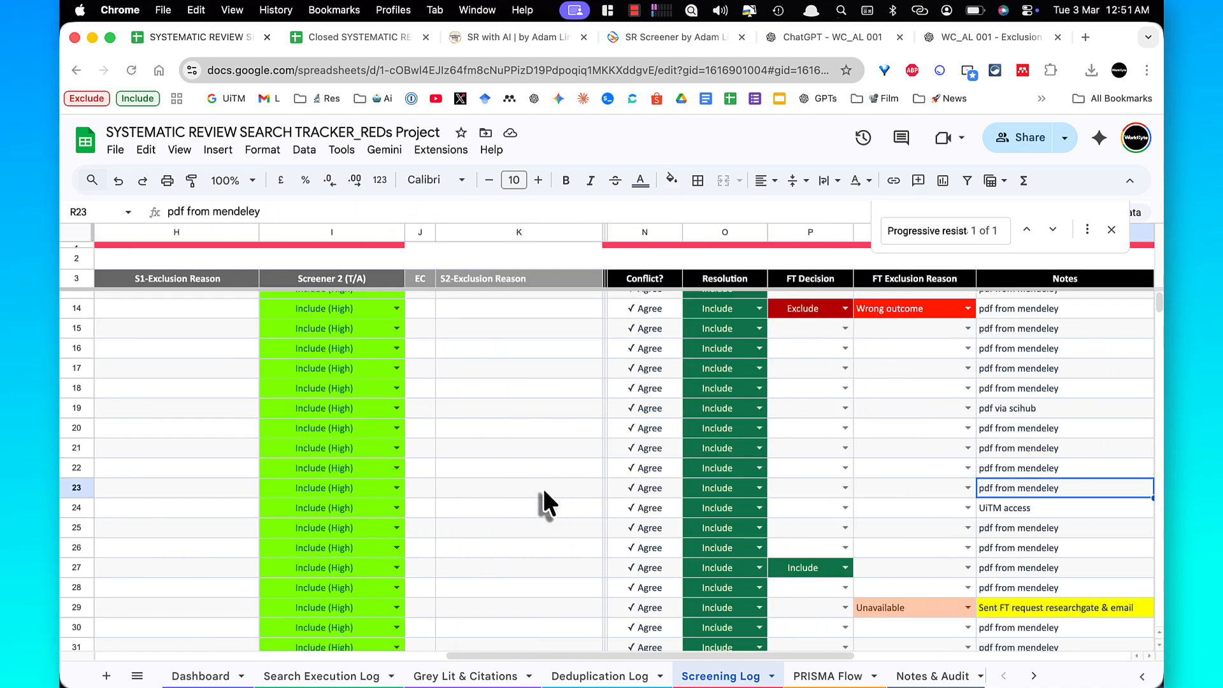
key(Right)
key(Left)
key(Left)
key(Left)
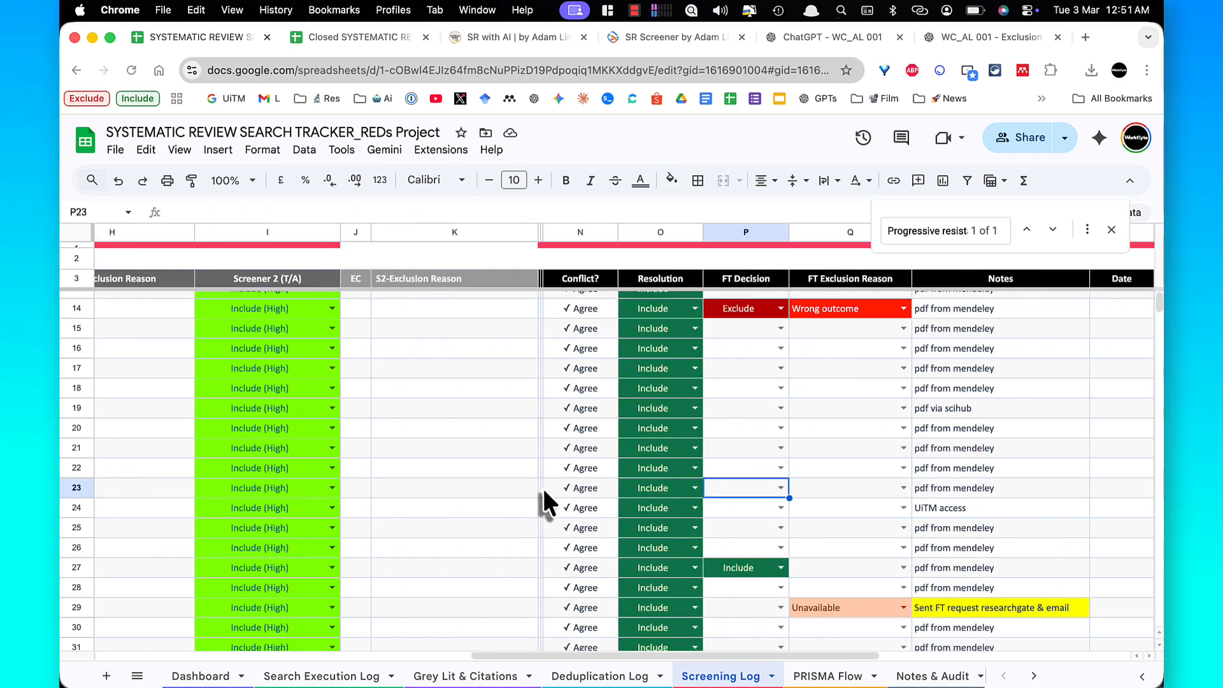
click(780, 487)
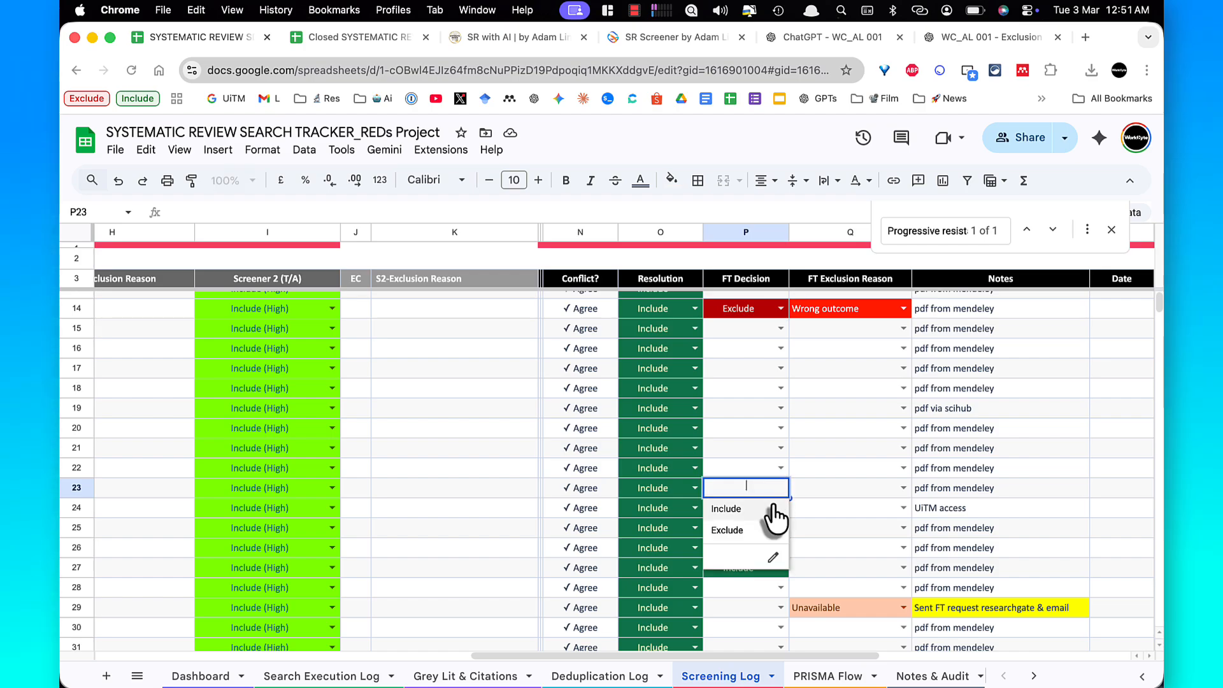
click(755, 532)
Check the exclusion reason in the resistance exercise trial's chat and set row 23's FT Exclusion Reason to Wrong population
key(super+grave)
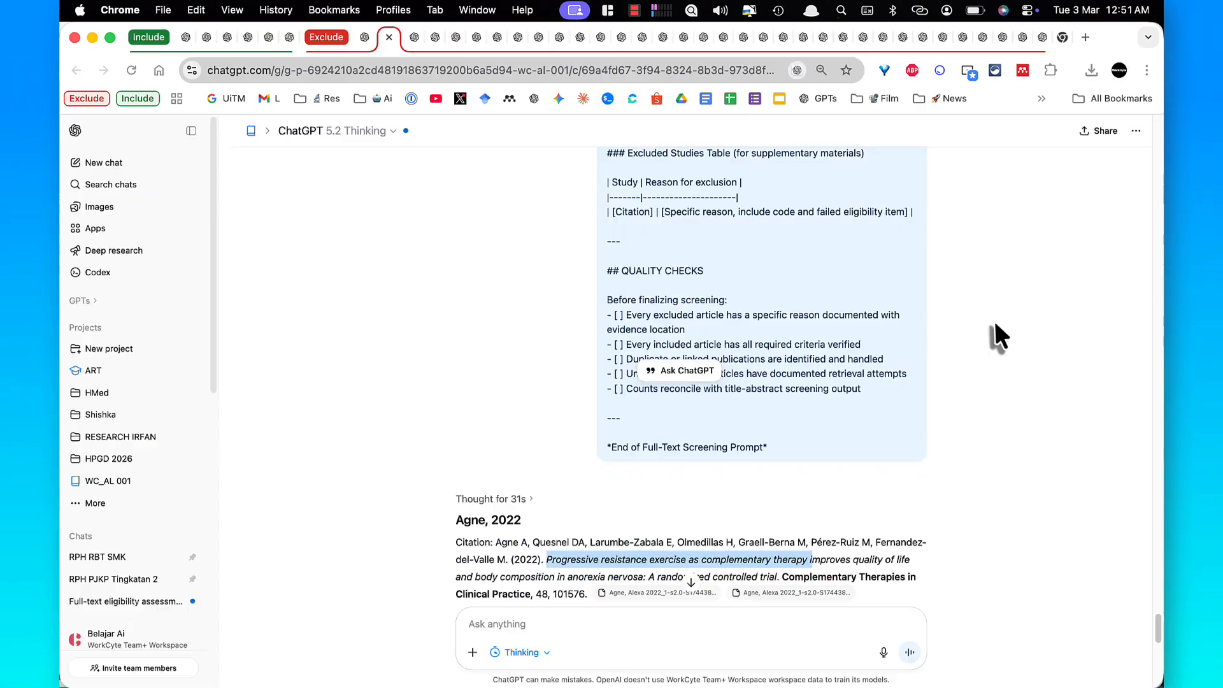
scroll(995, 321, down, 3)
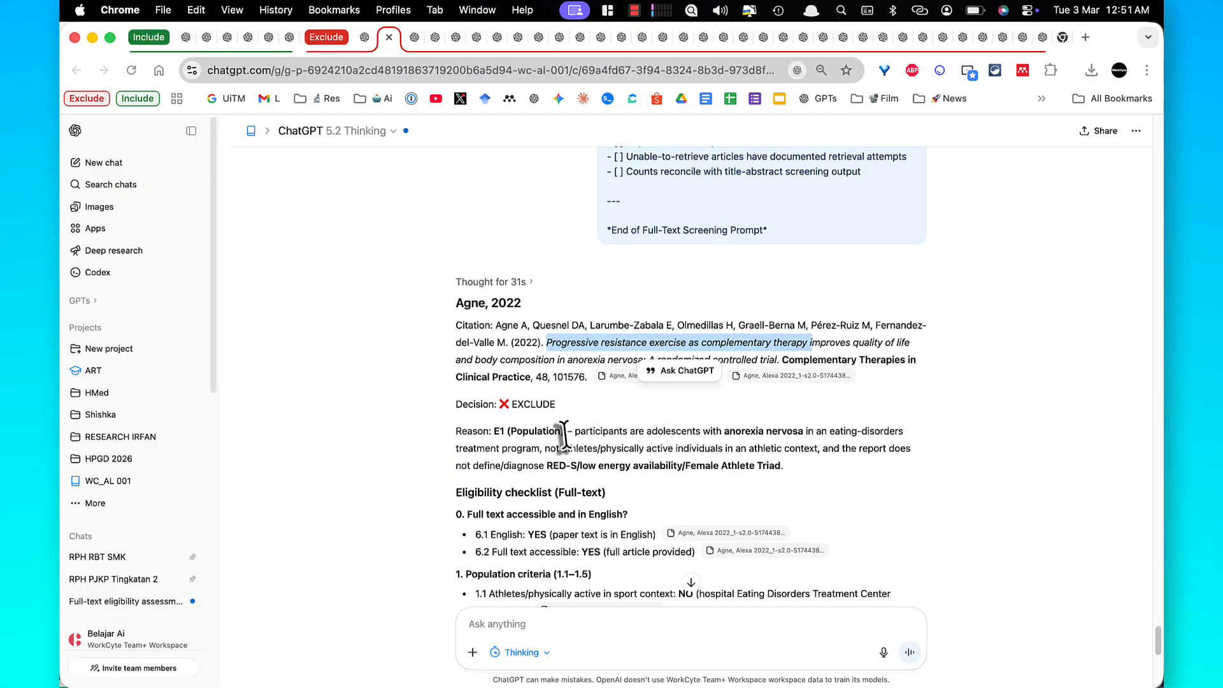
key(ctrl+shift+a)
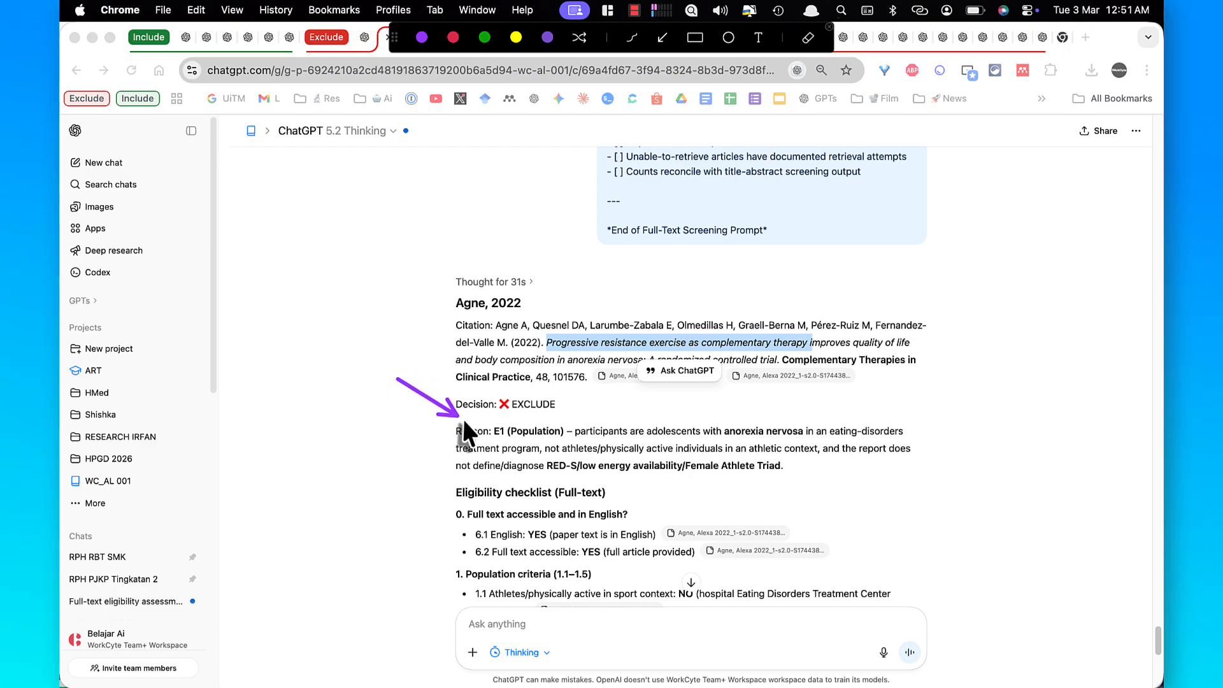
key(ctrl+shift+a)
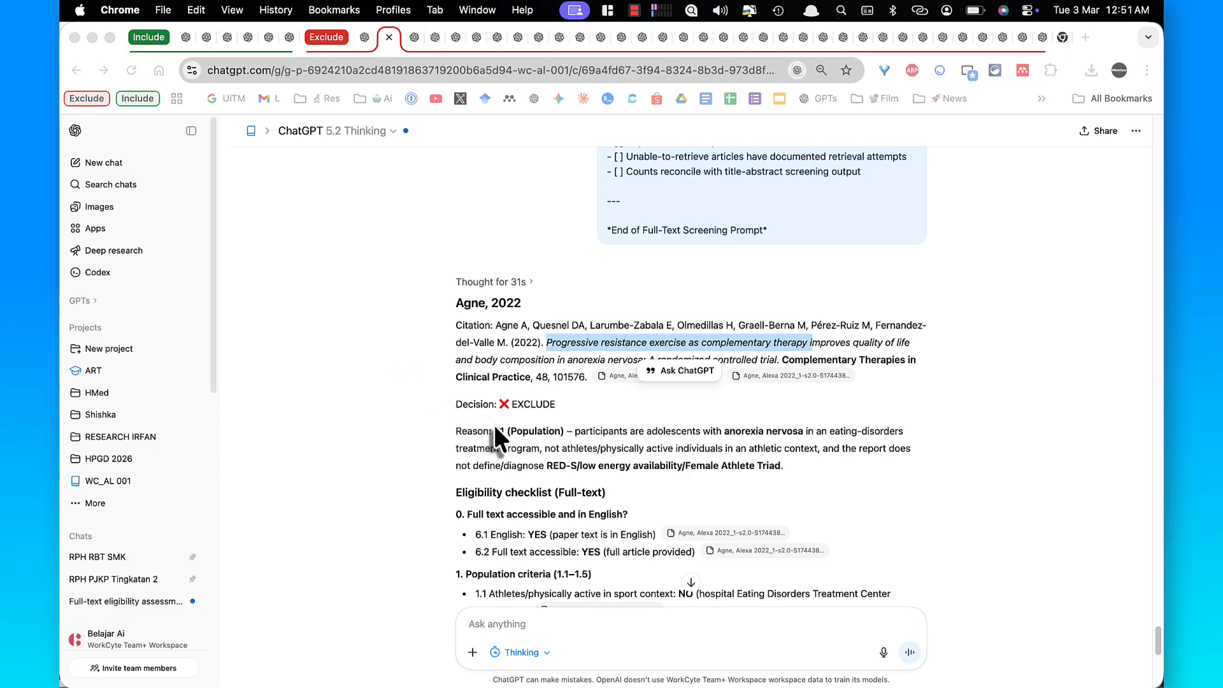
key(super+grave)
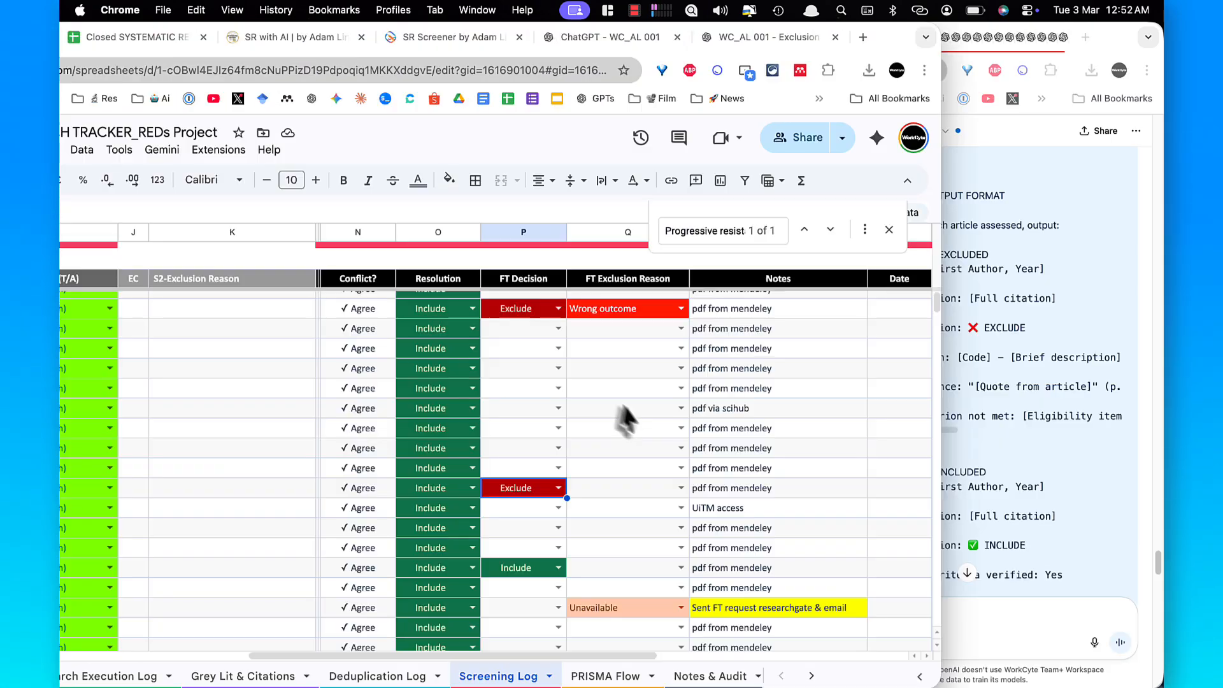
click(673, 492)
click(649, 507)
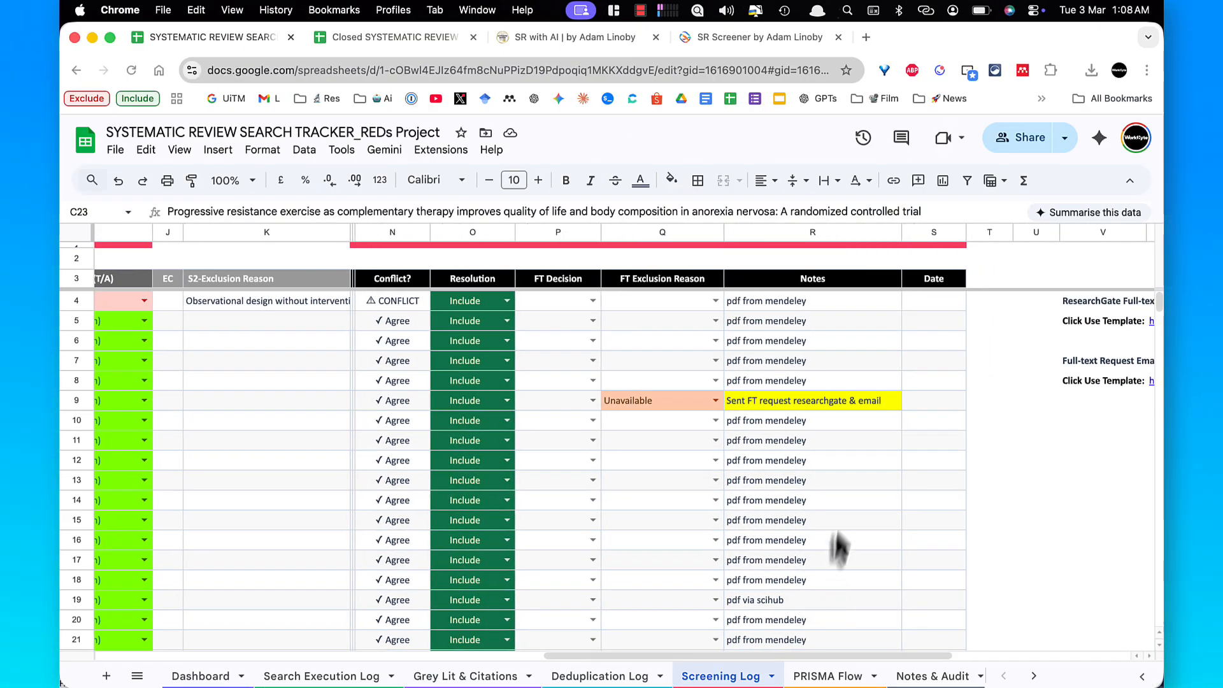
Review the FT Exclusion Reason column of the Screening Log for papers marked Unavailable, pointing them out with arrows
key(ctrl+shift+a)
drag(836, 525, 726, 474)
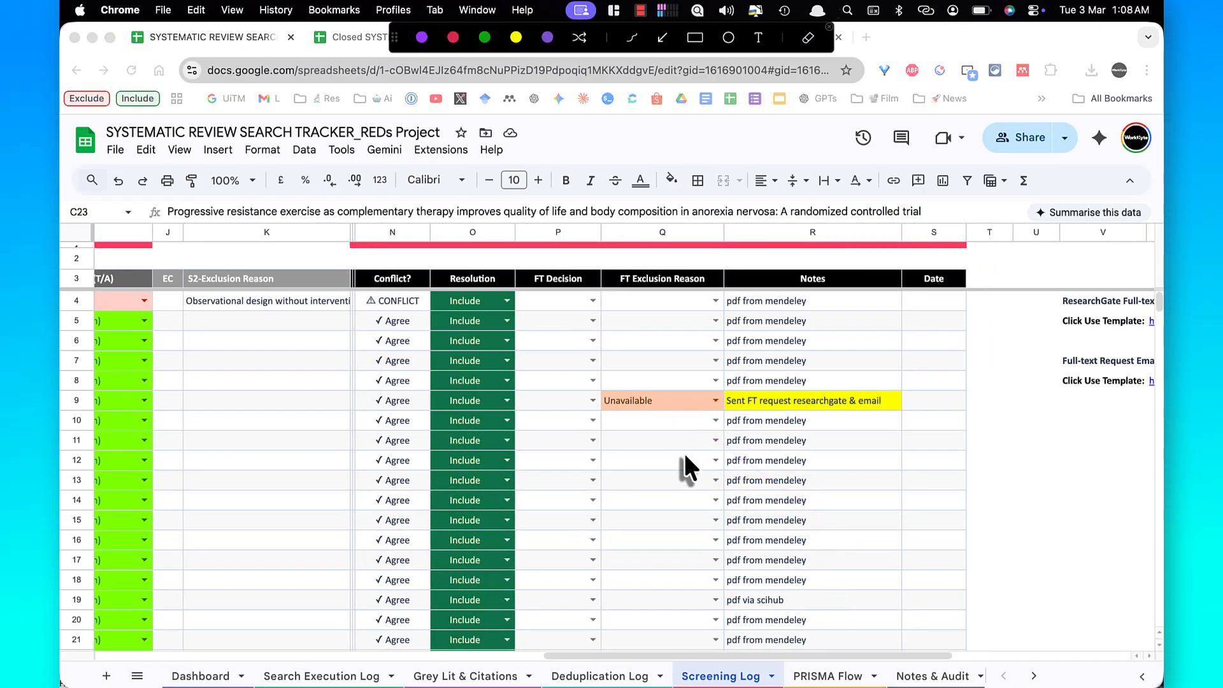
scroll(685, 453, down, 5)
scroll(685, 464, down, 1)
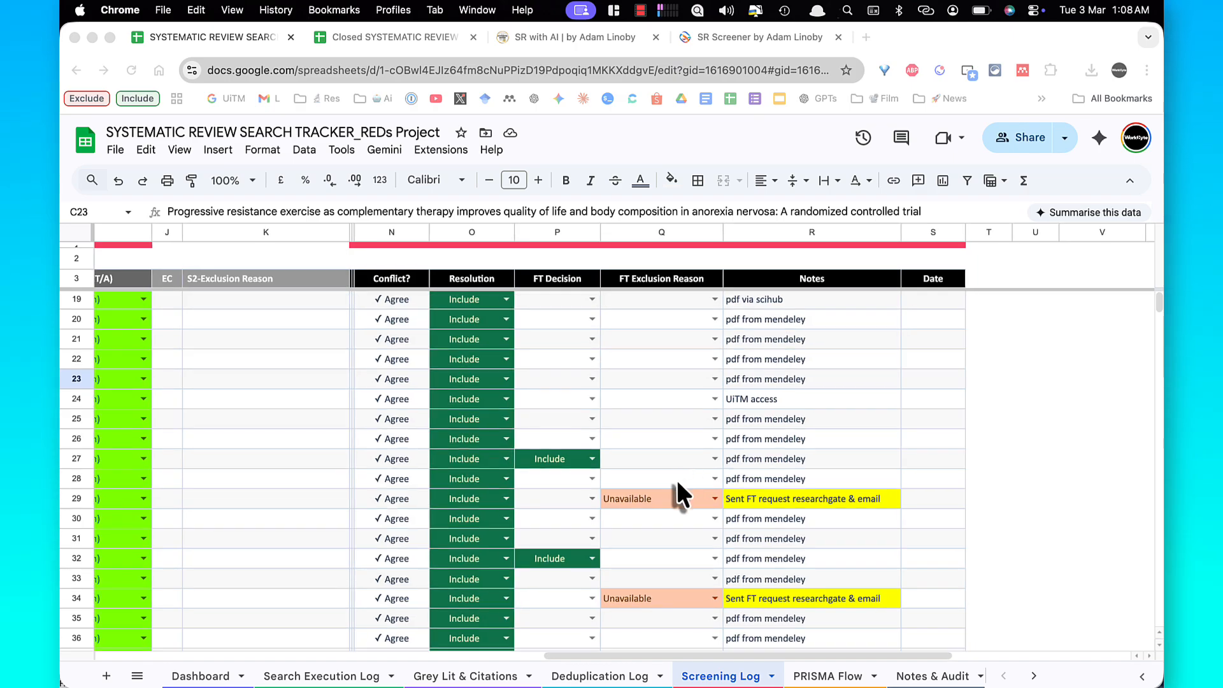
key(ctrl+shift+a)
drag(675, 476, 671, 584)
key(Escape)
scroll(672, 584, down, 1)
scroll(671, 583, down, 4)
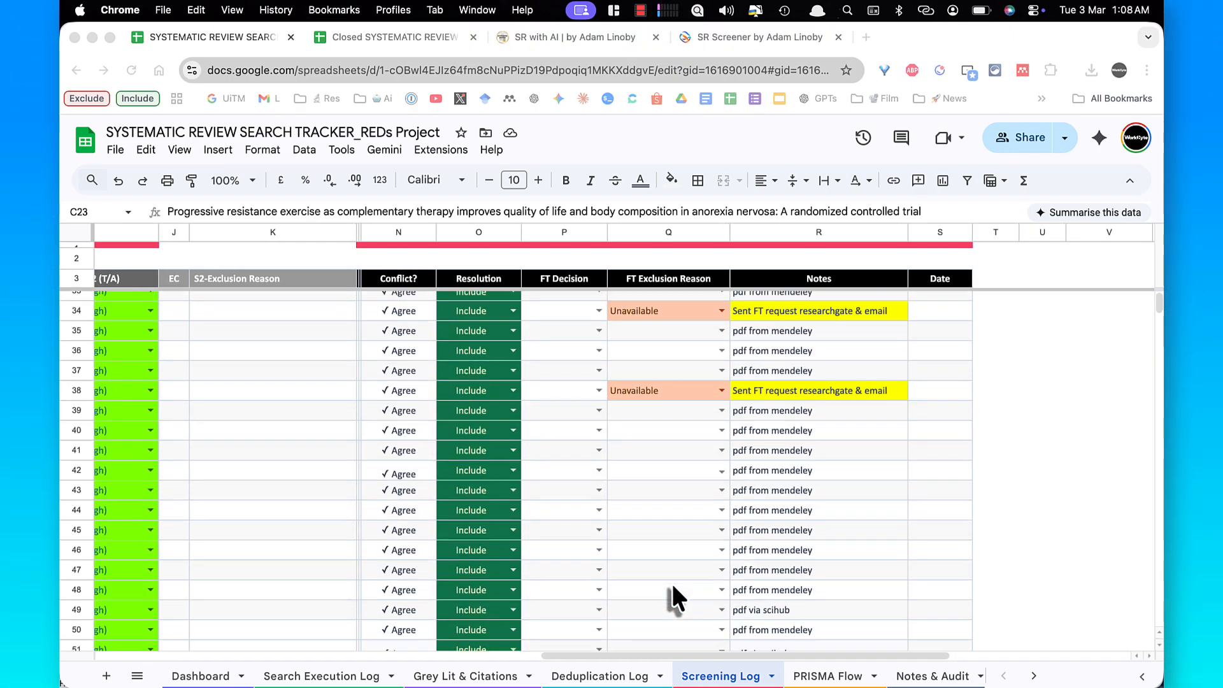
key(ctrl+shift+a)
drag(658, 533, 643, 422)
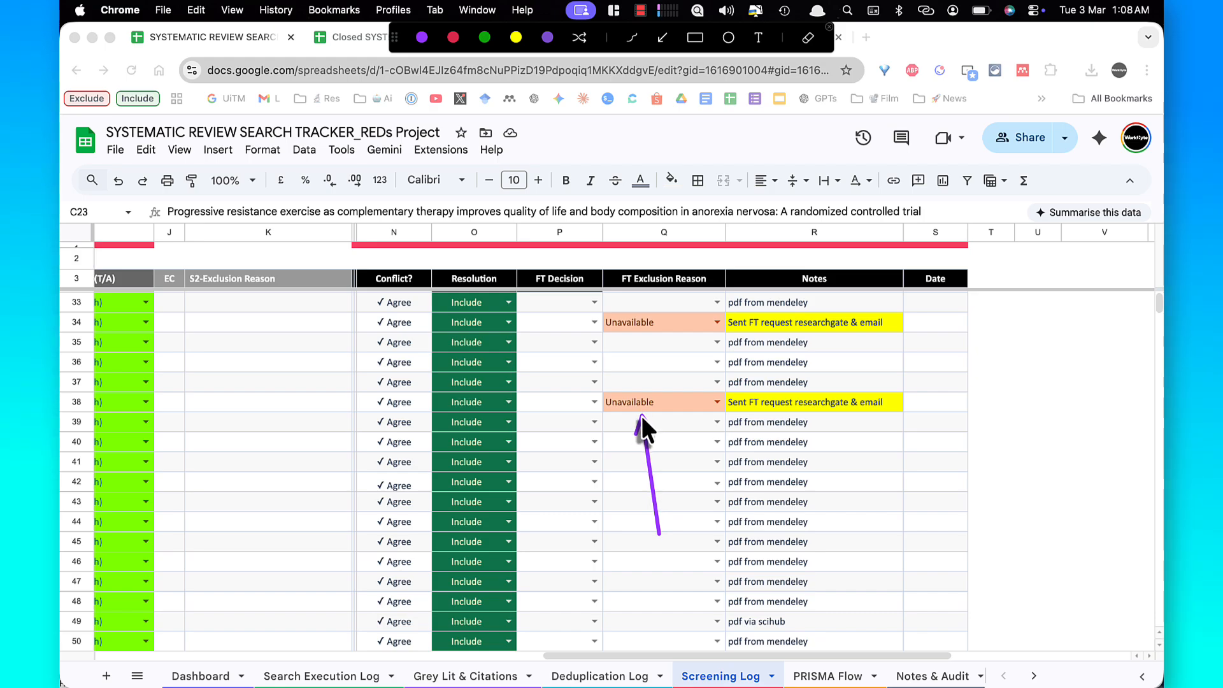
key(Escape)
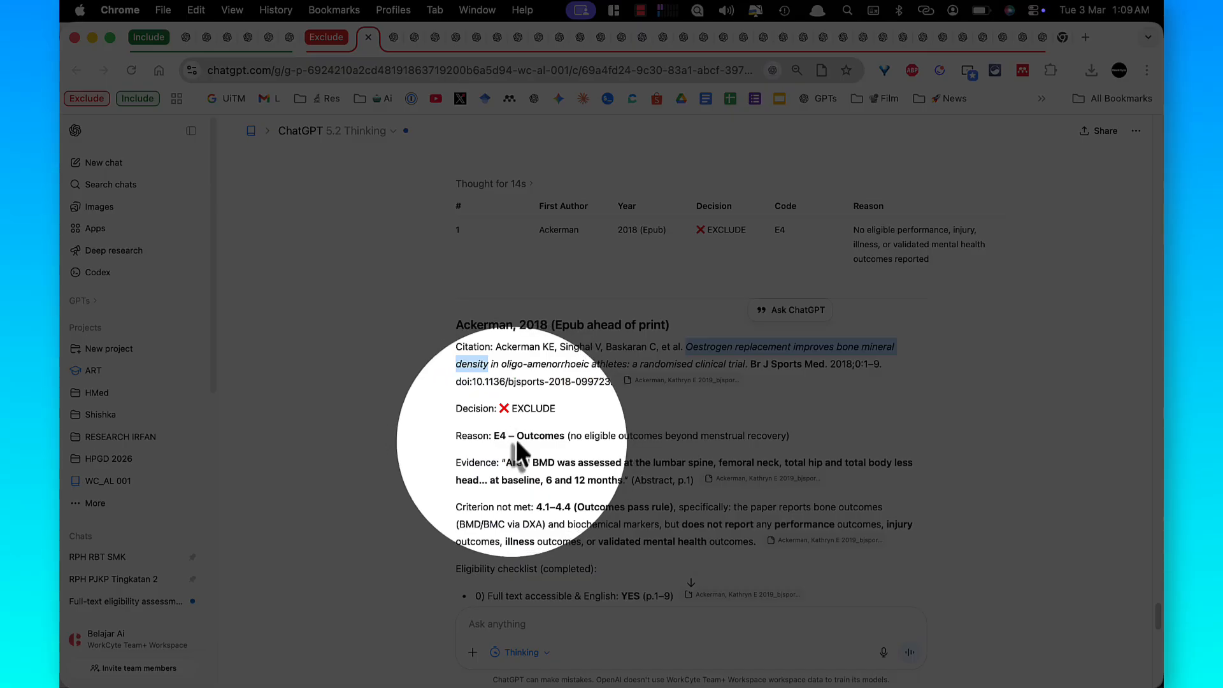
Check the Outcomes reason in the oestrogen replacement trial's chat and set its FT Exclusion Reason in the Screening Log to Wrong outcome
drag(517, 435, 563, 435)
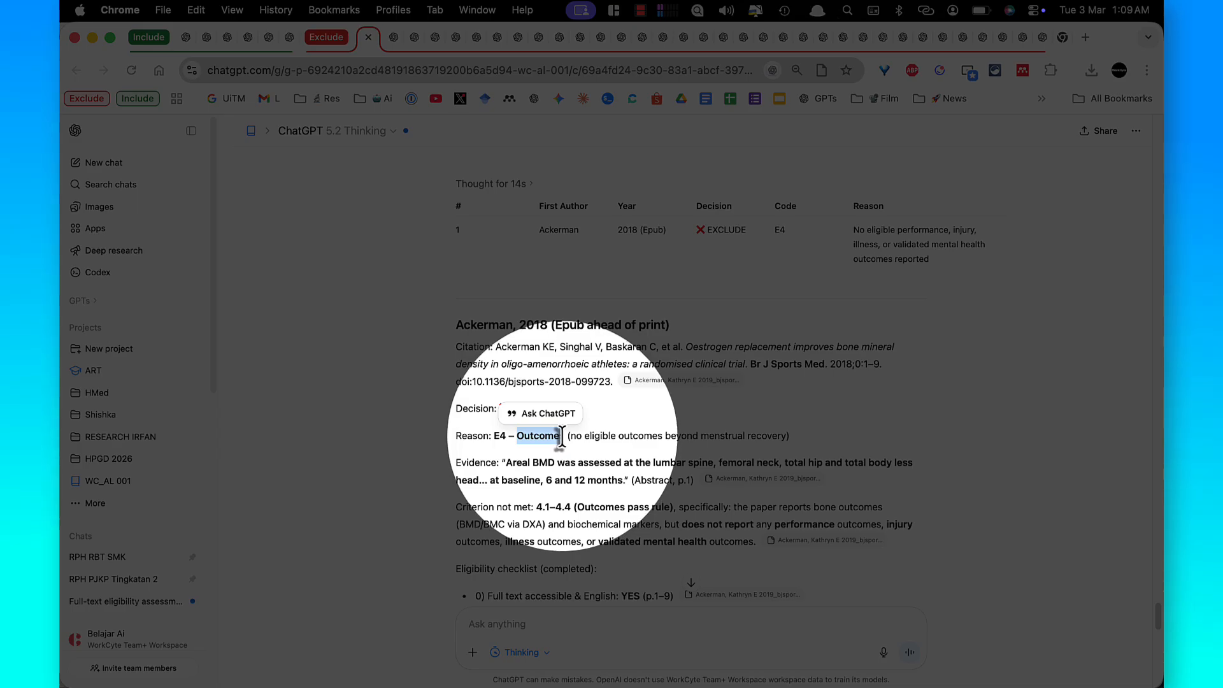
click(562, 438)
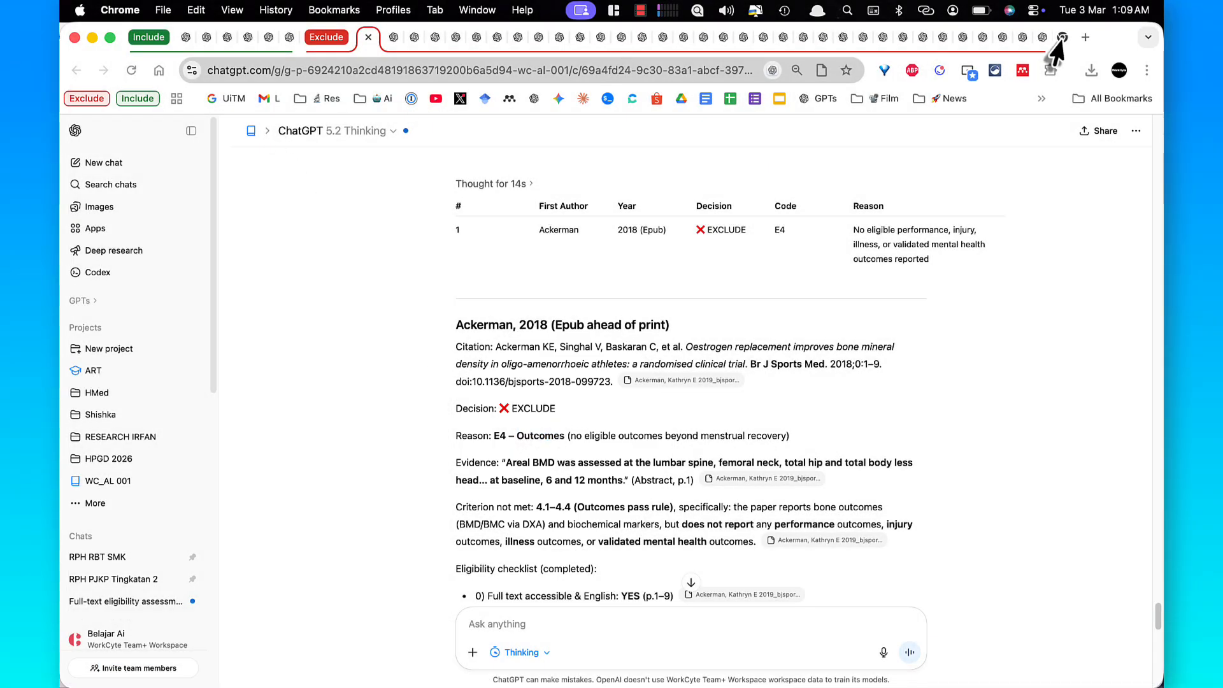
drag(1105, 44, 1112, 104)
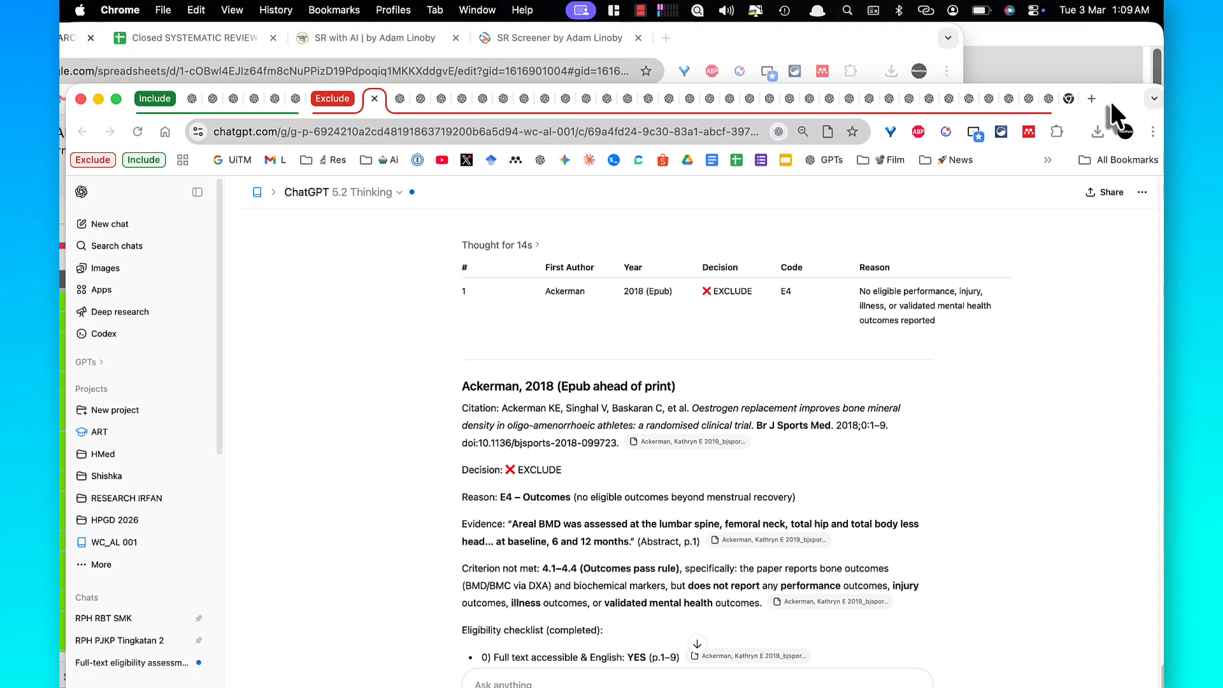
click(884, 50)
click(765, 303)
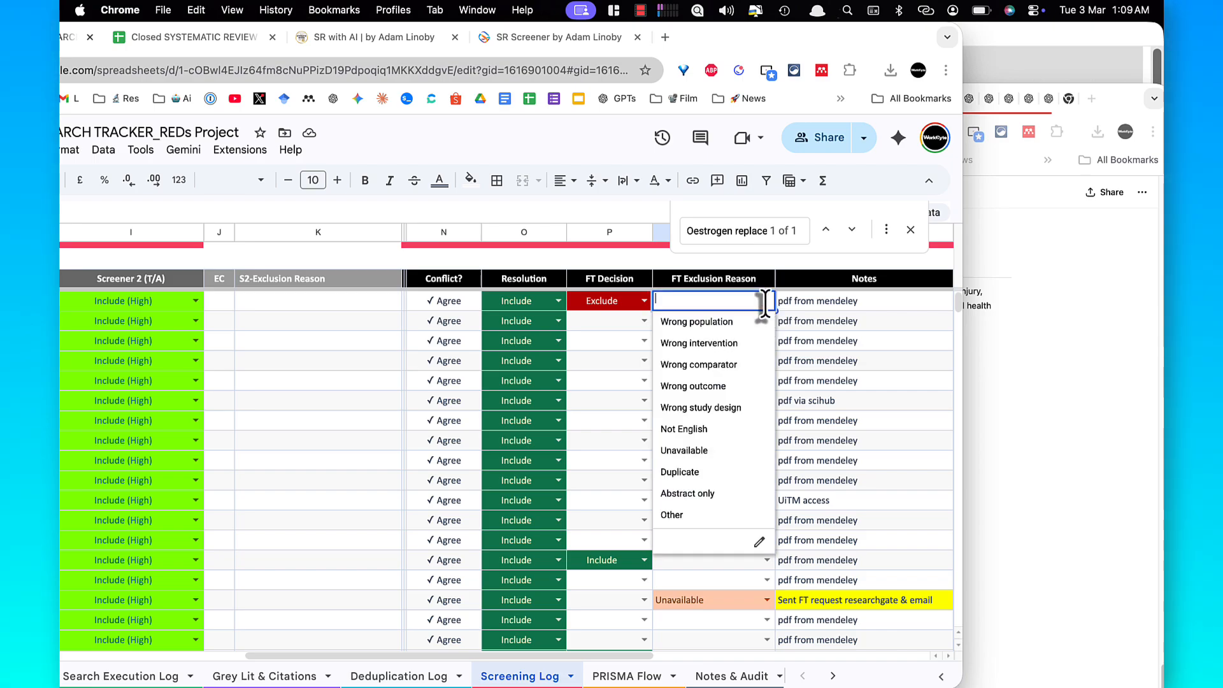
click(700, 385)
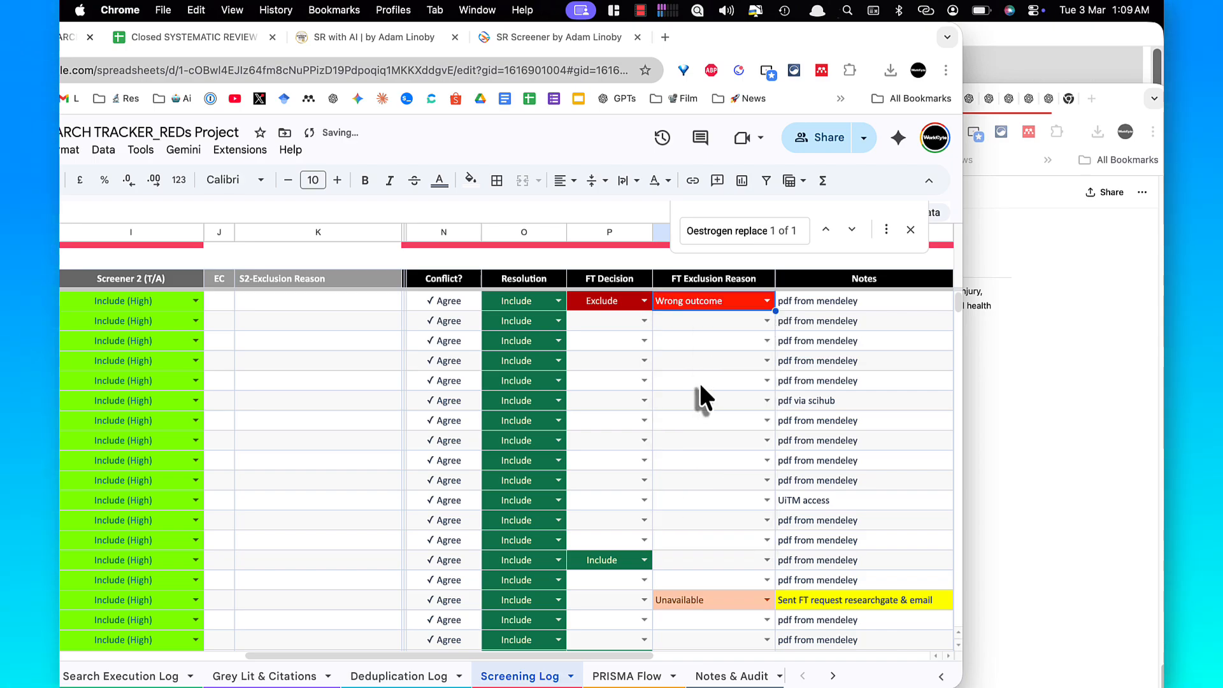
Point out the oestrogen trial's Wrong outcome entry, and examine the Reports excluded box in the PRISMA Flow sheet
click(715, 348)
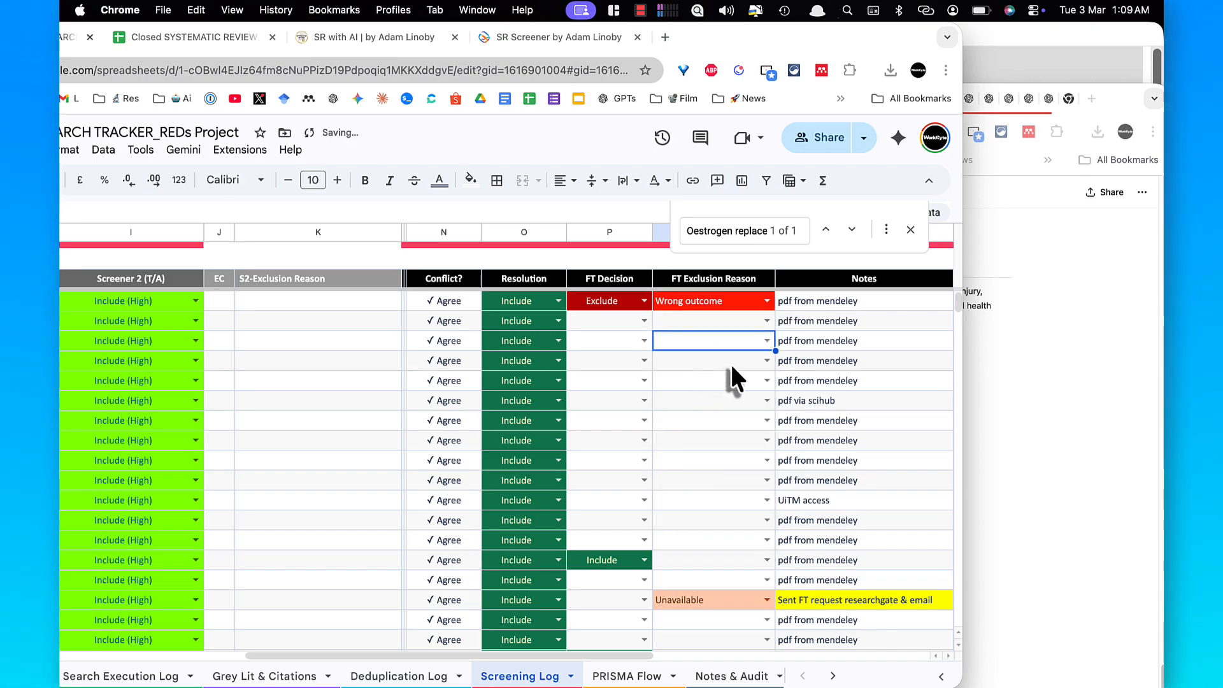
key(ctrl+a)
drag(733, 373, 704, 316)
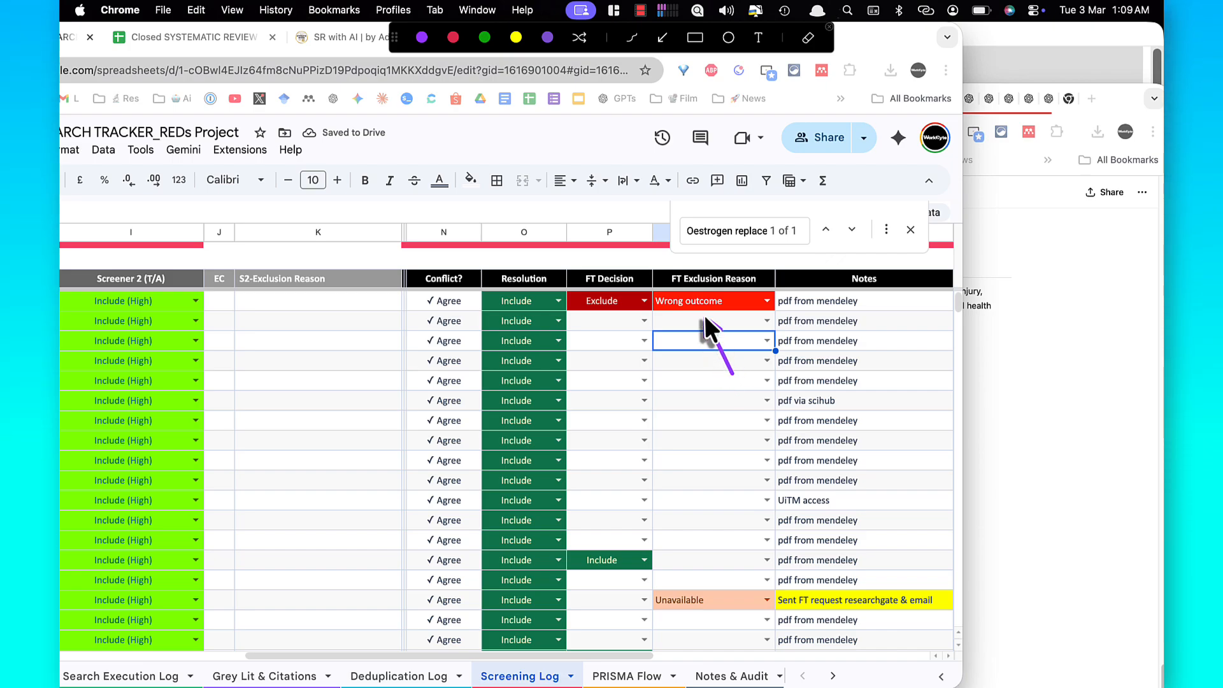
key(Escape)
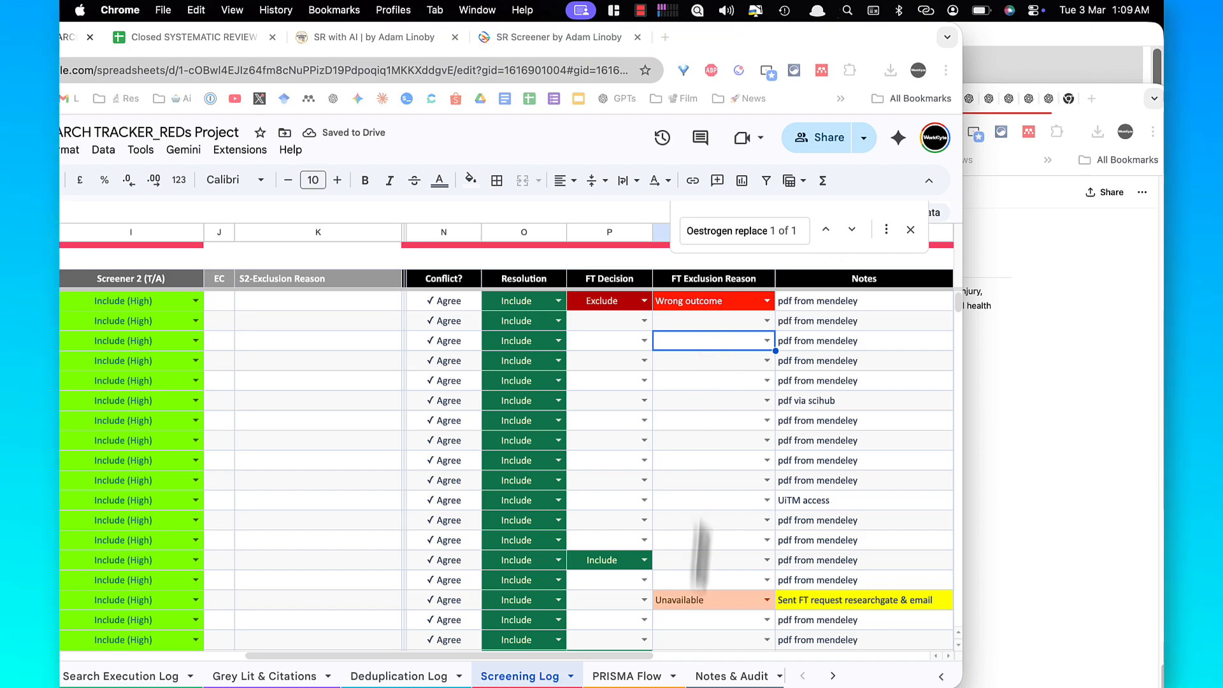
click(627, 678)
key(ctrl+a)
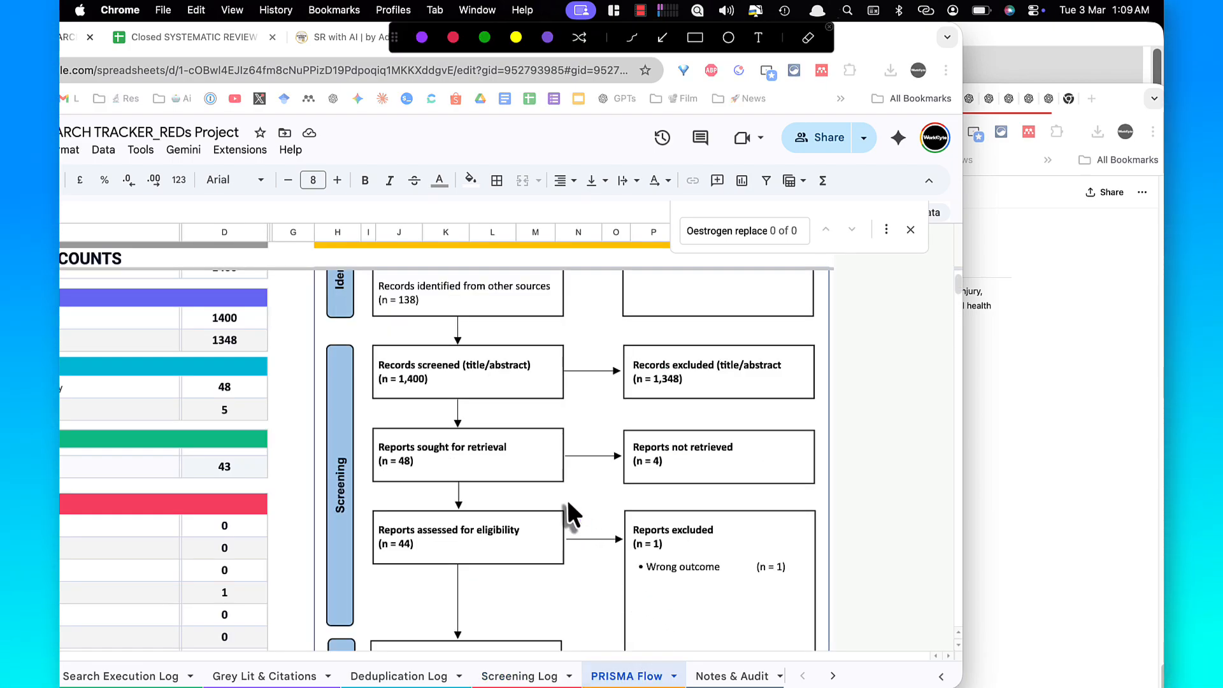
mouse_move(568, 500)
mouse_down()
mouse_move(635, 545)
mouse_move(625, 536)
mouse_up()
key(Escape)
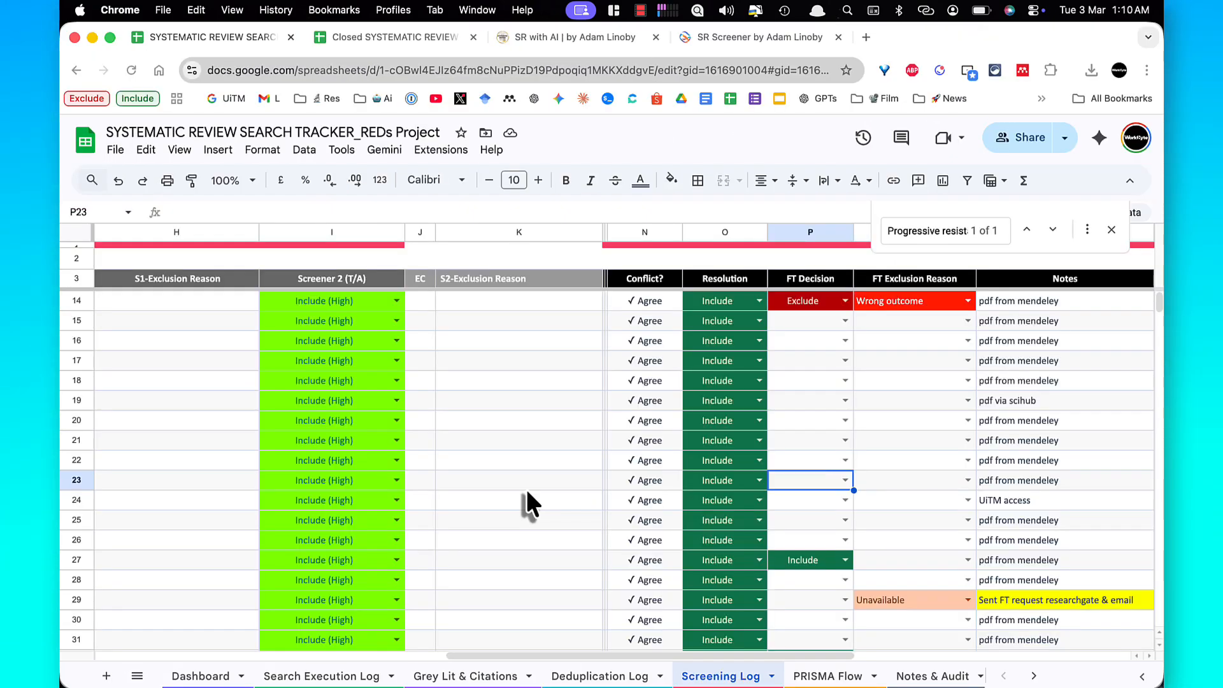
Set row 23's FT Decision to Exclude and its FT Exclusion Reason to Wrong population in the Screening Log
click(845, 481)
click(809, 521)
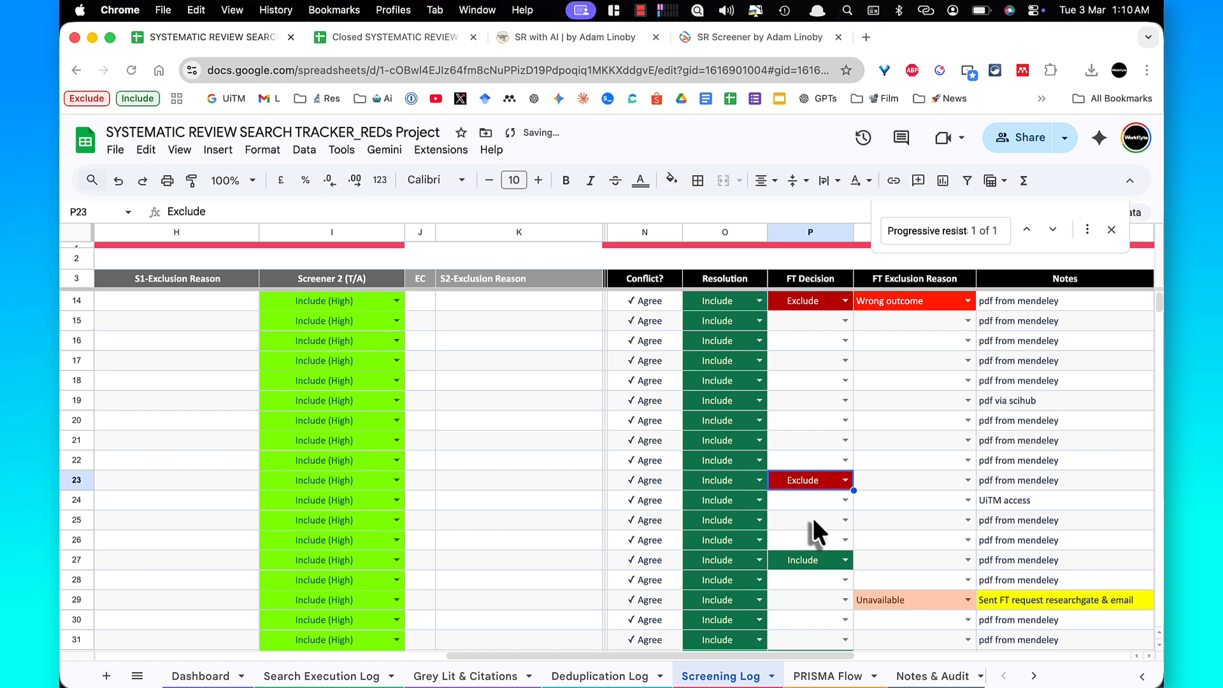
click(878, 486)
click(967, 481)
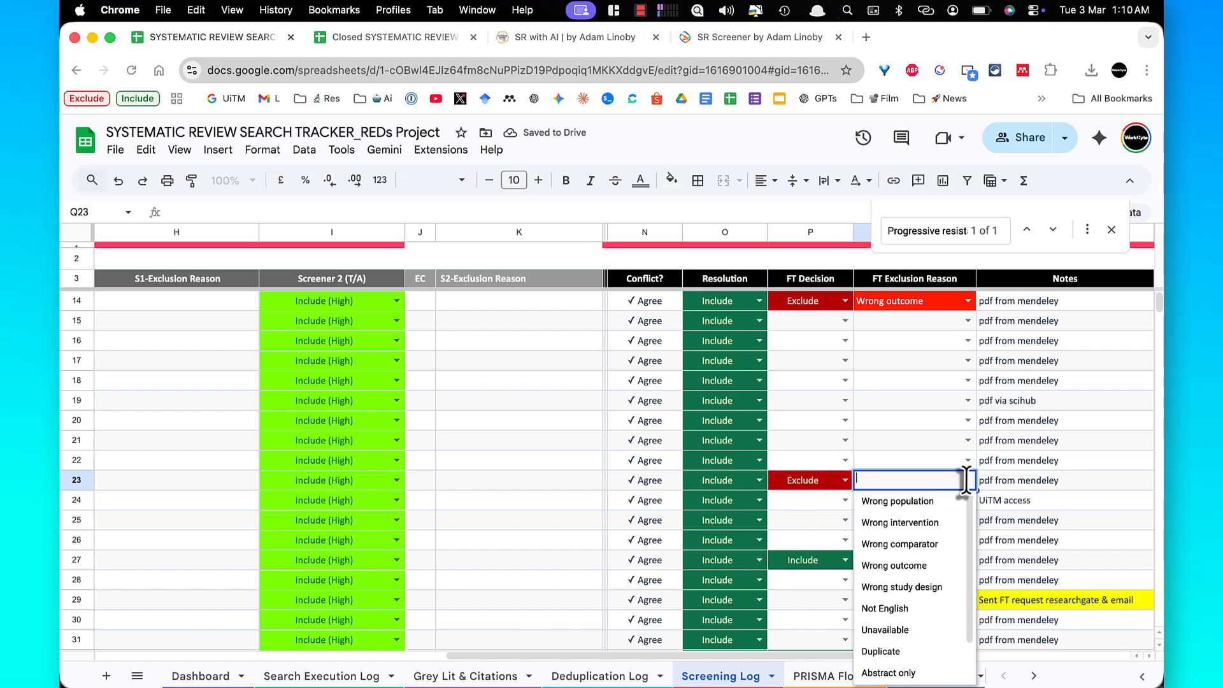
click(919, 508)
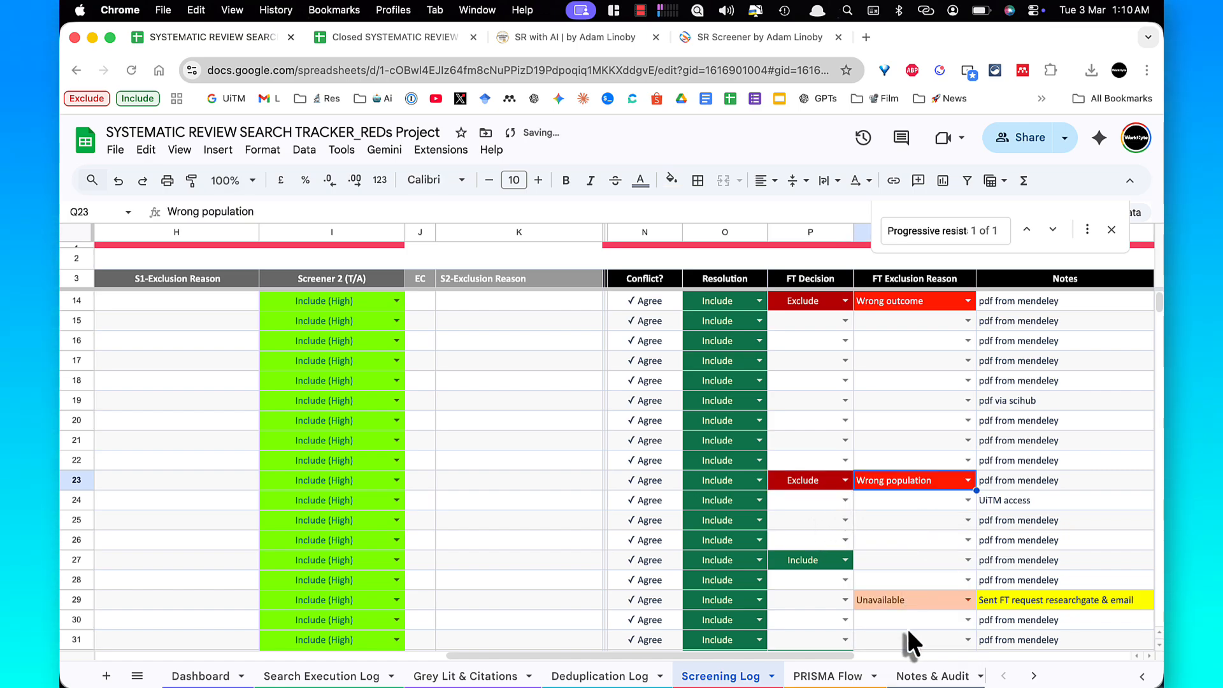
Check how the wrong population exclusion is reflected in the PRISMA Flow sheet's Reports excluded box
click(839, 682)
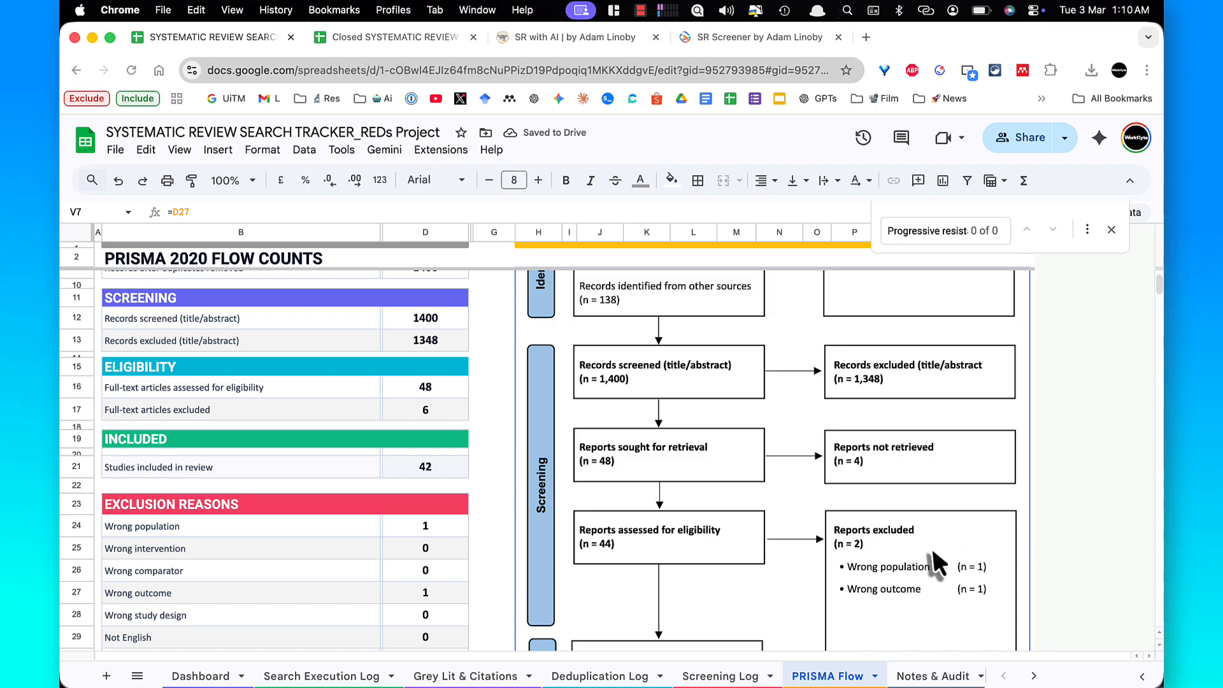
key(ctrl+a)
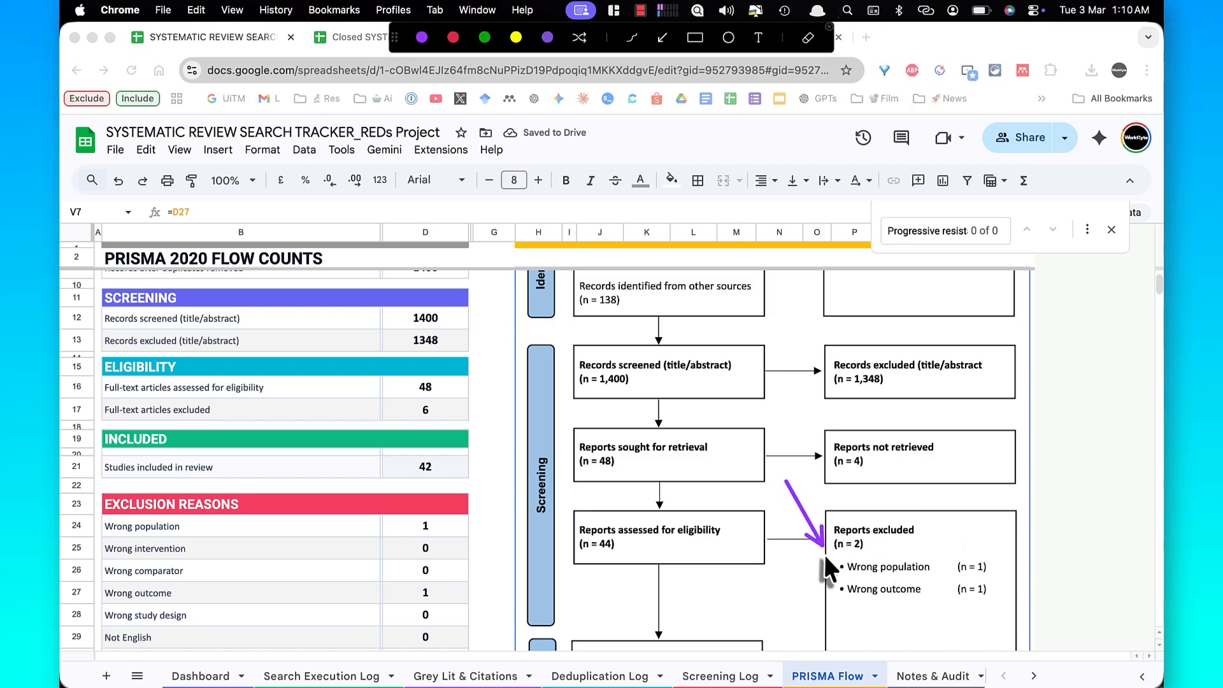
Point out the reasons in the Reports excluded box and examine the PRISMA Flow diagram down to Studies included in review
mouse_move(828, 564)
mouse_down()
mouse_move(935, 554)
mouse_move(905, 544)
mouse_up()
key(Escape)
scroll(906, 544, down, 2)
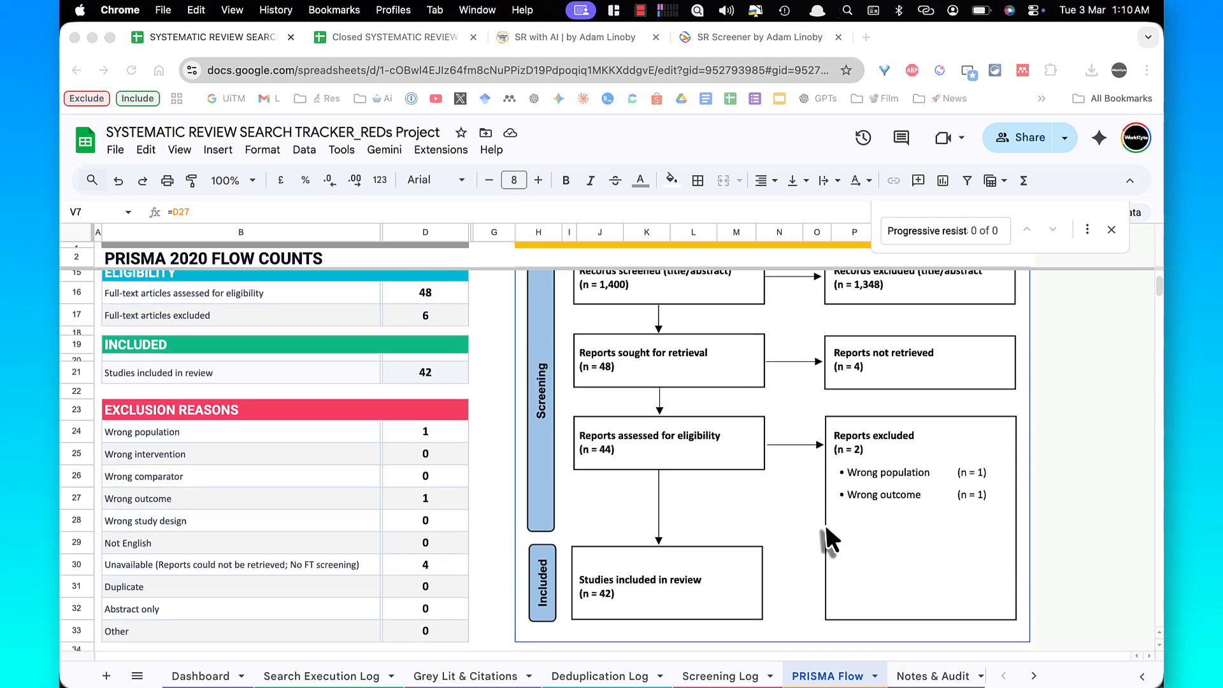
key(ctrl+a)
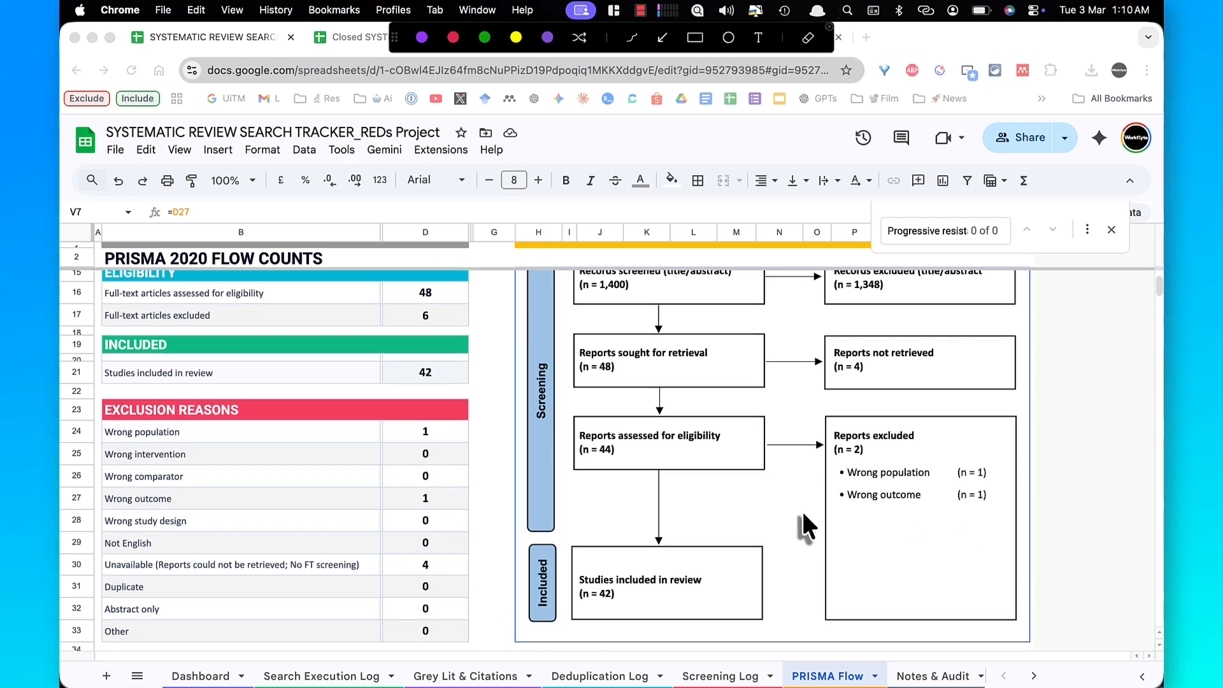
mouse_move(804, 511)
mouse_down()
mouse_move(681, 552)
mouse_move(669, 570)
mouse_move(831, 516)
mouse_up()
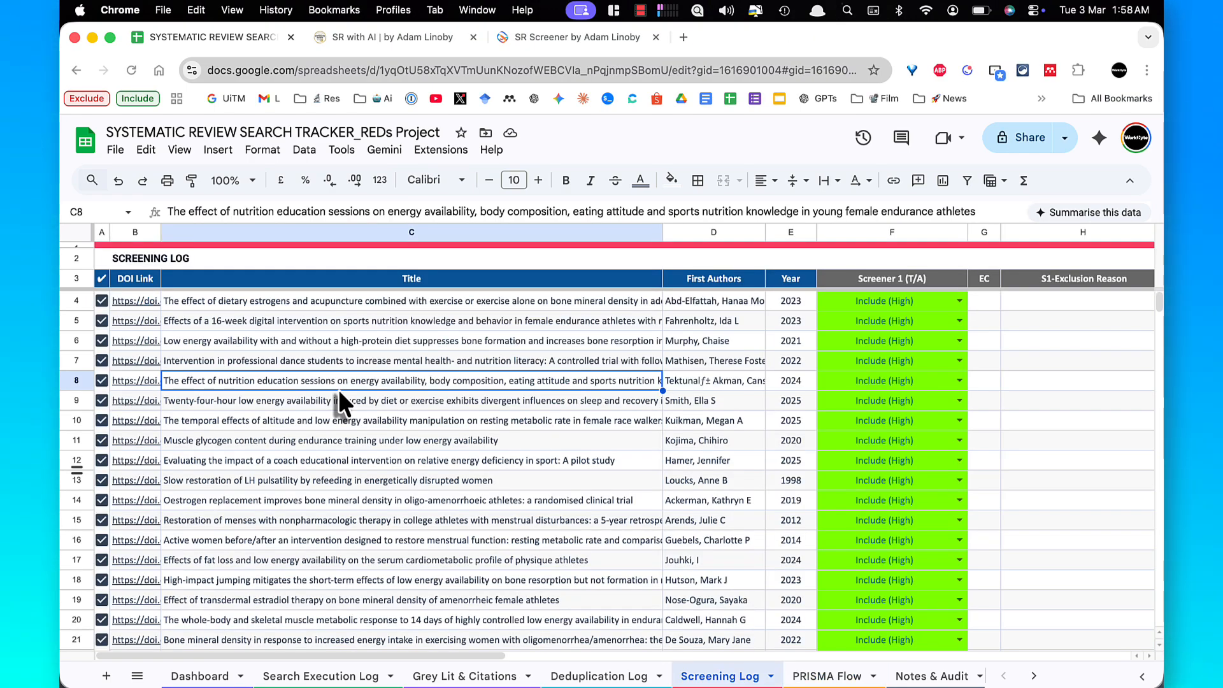
Examine the Resolution and FT Decision columns of the completed Screening Log, starting with the first study's Resolution entry
scroll(484, 405, right, 5)
scroll(442, 393, right, 15)
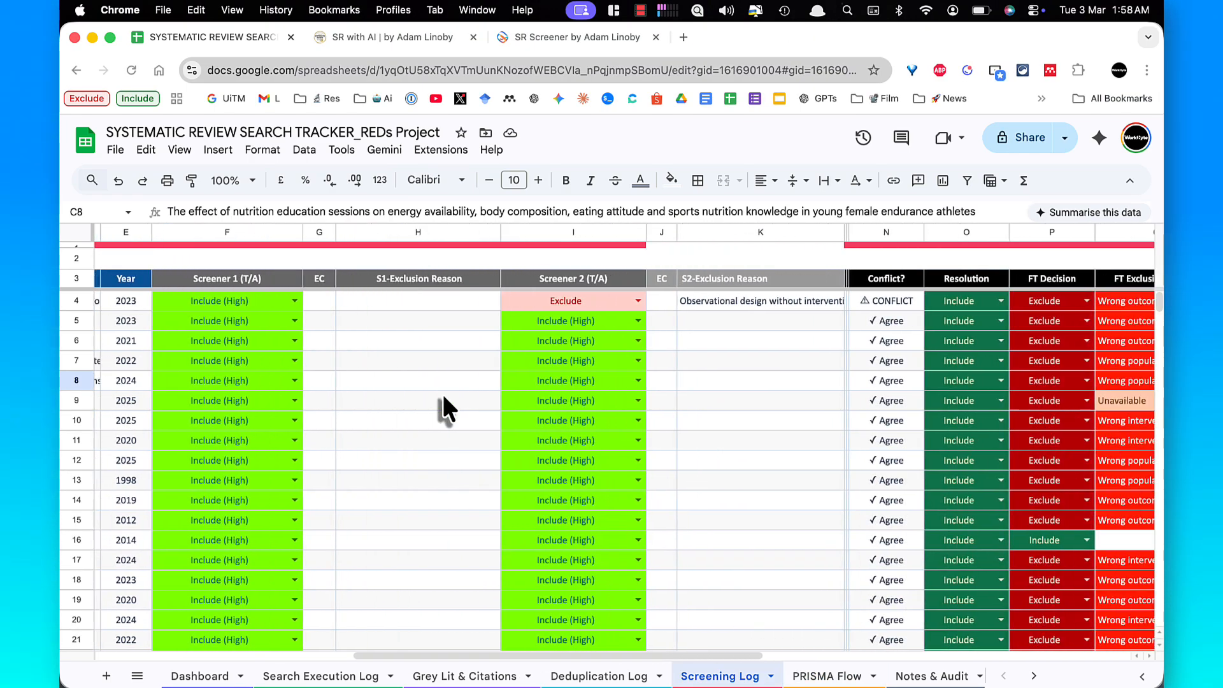
scroll(442, 394, down, 3)
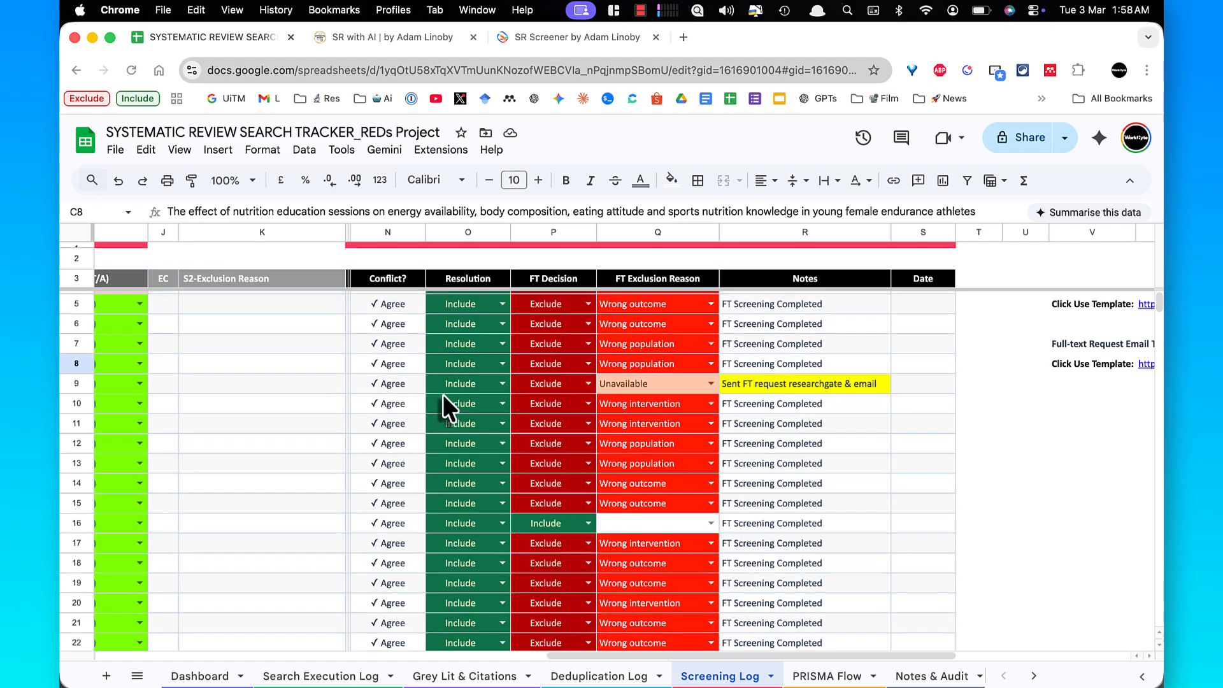
scroll(442, 394, up, 3)
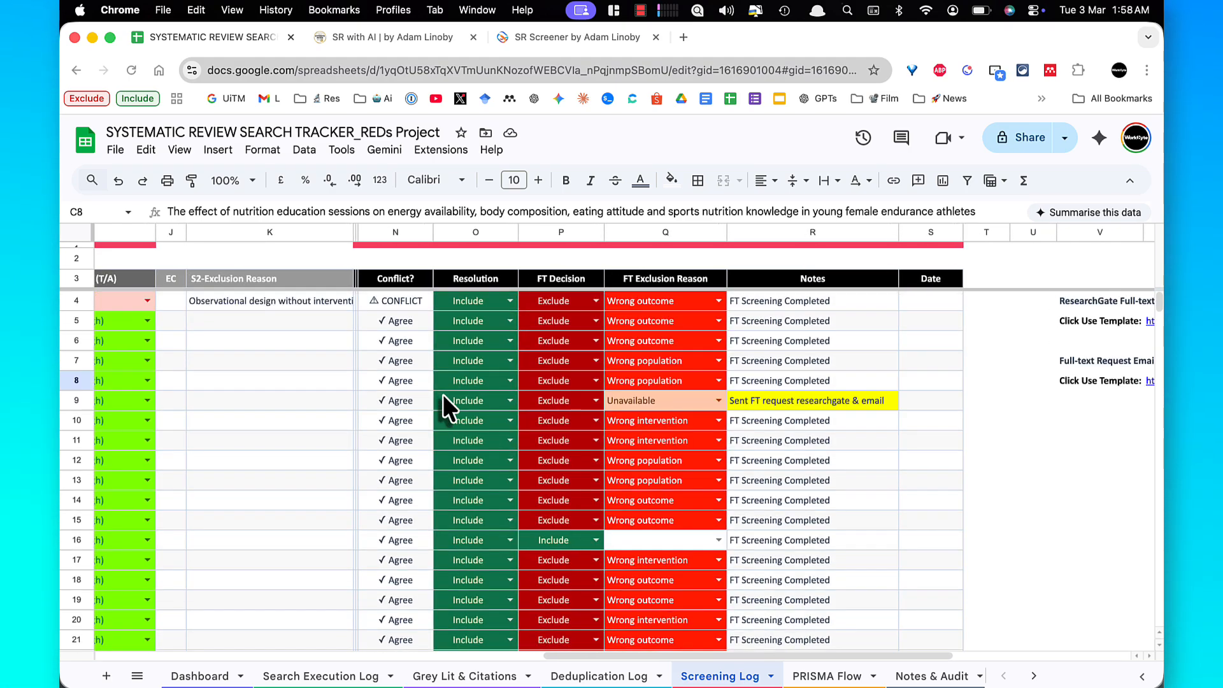
click(468, 300)
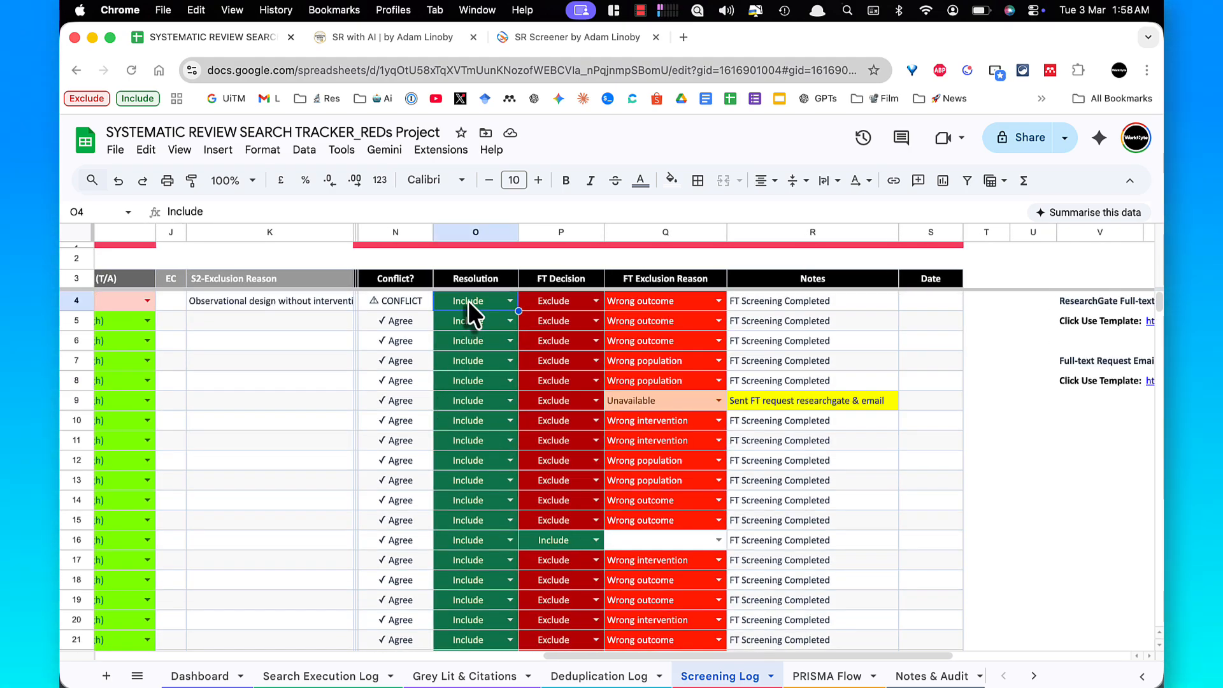
click(556, 233)
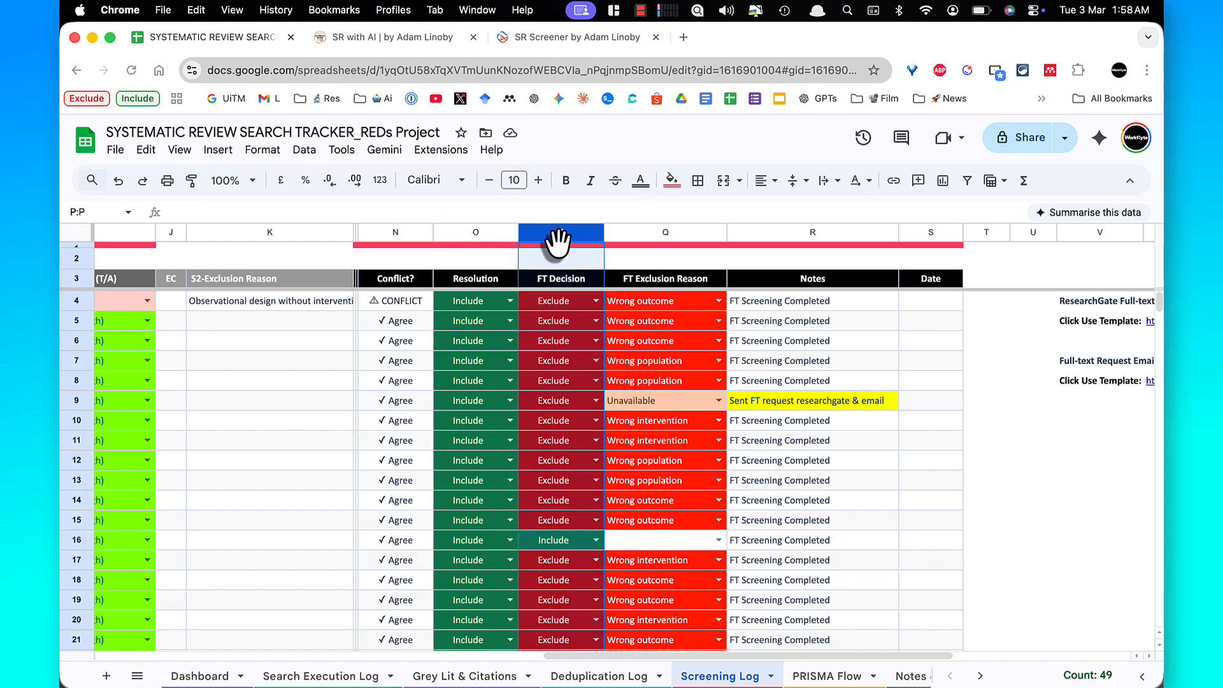
Go through the FT Decision entries from row 4 down to row 51, and compare row 51 with its Resolution entry
click(558, 297)
key(Down)
key(Down)
key(Down)
key(Down)
key(Down)
key(Down)
key(Down)
key(Down)
key(Down)
key(Down)
key(Down)
key(Down)
key(Down)
key(Down)
key(Down)
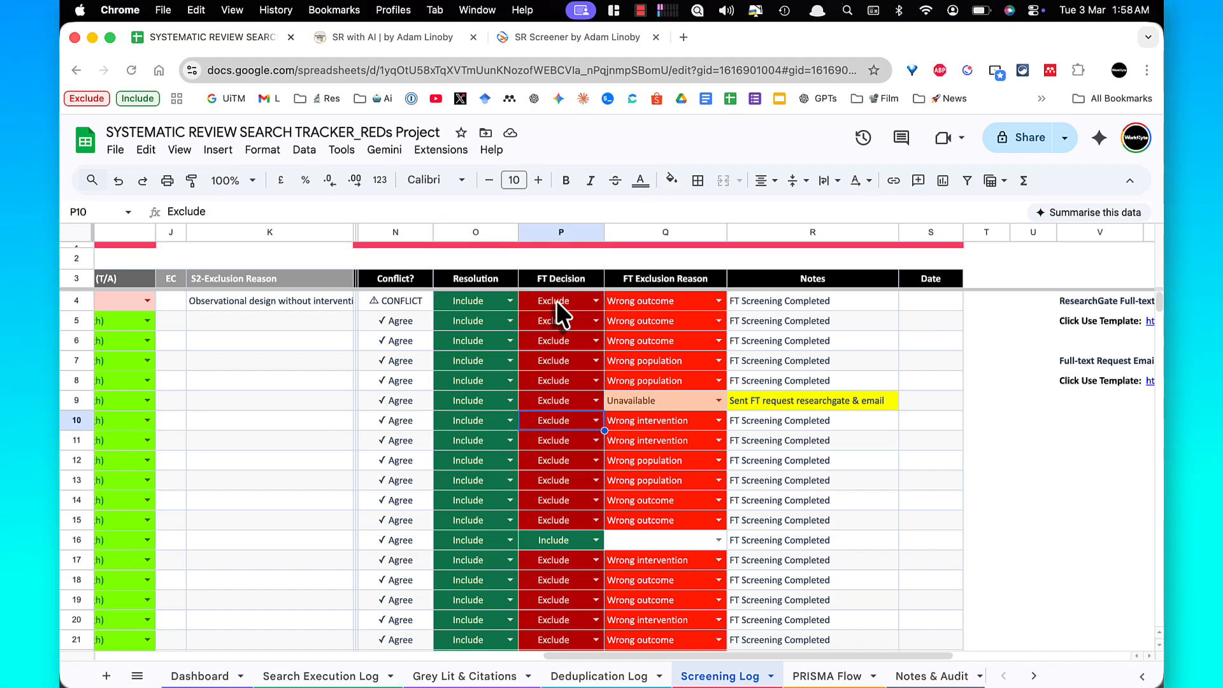
key(Down)
key(Down)
key(Down)
key(Down)
key(Down)
key(Down)
key(Down)
key(Down)
key(Down)
key(Down)
key(Down)
key(Down)
key(Down)
key(Down)
key(Down)
key(Down)
key(Down)
key(Down)
key(Down)
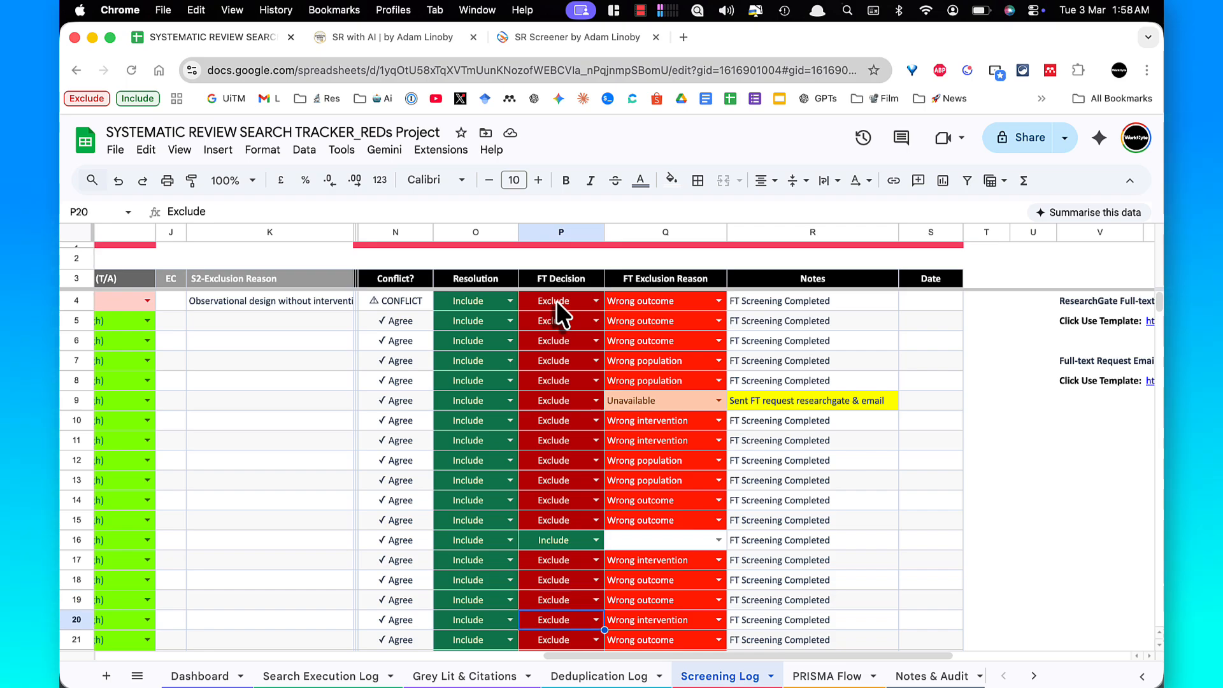
key(Down)
key(Down)
key(Down)
key(Down)
key(Down)
key(Down)
key(Down)
key(Down)
key(Down)
key(Down)
key(Down)
key(Down)
key(Down)
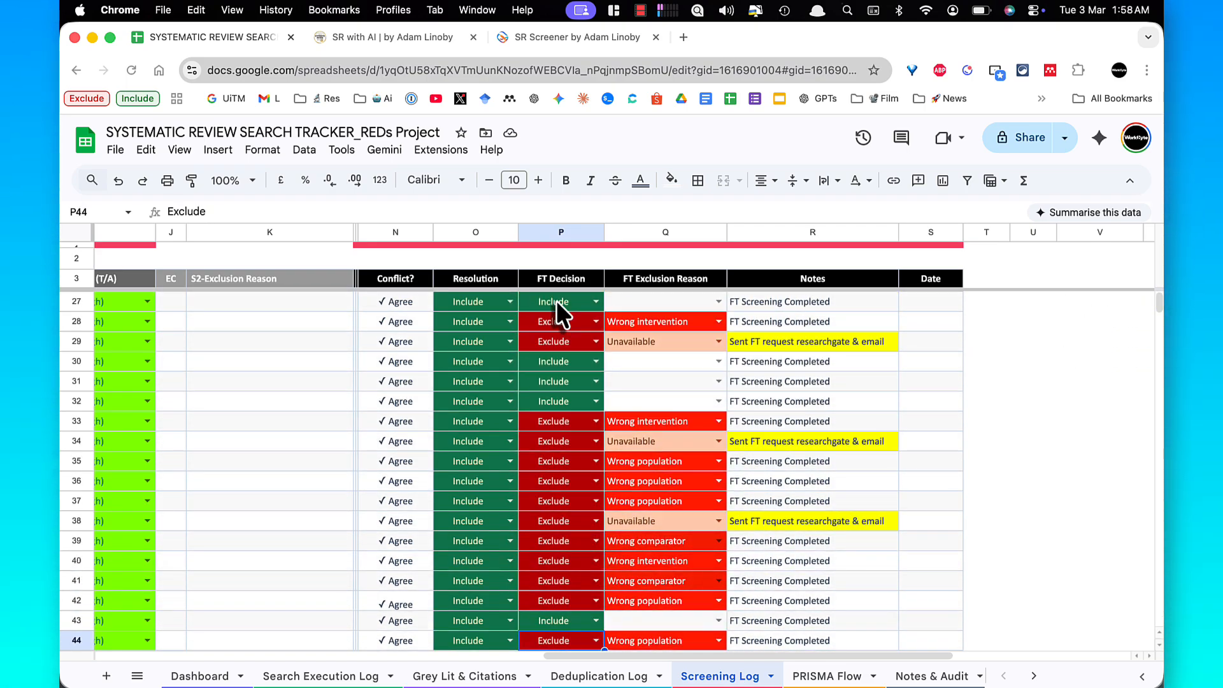
key(Down)
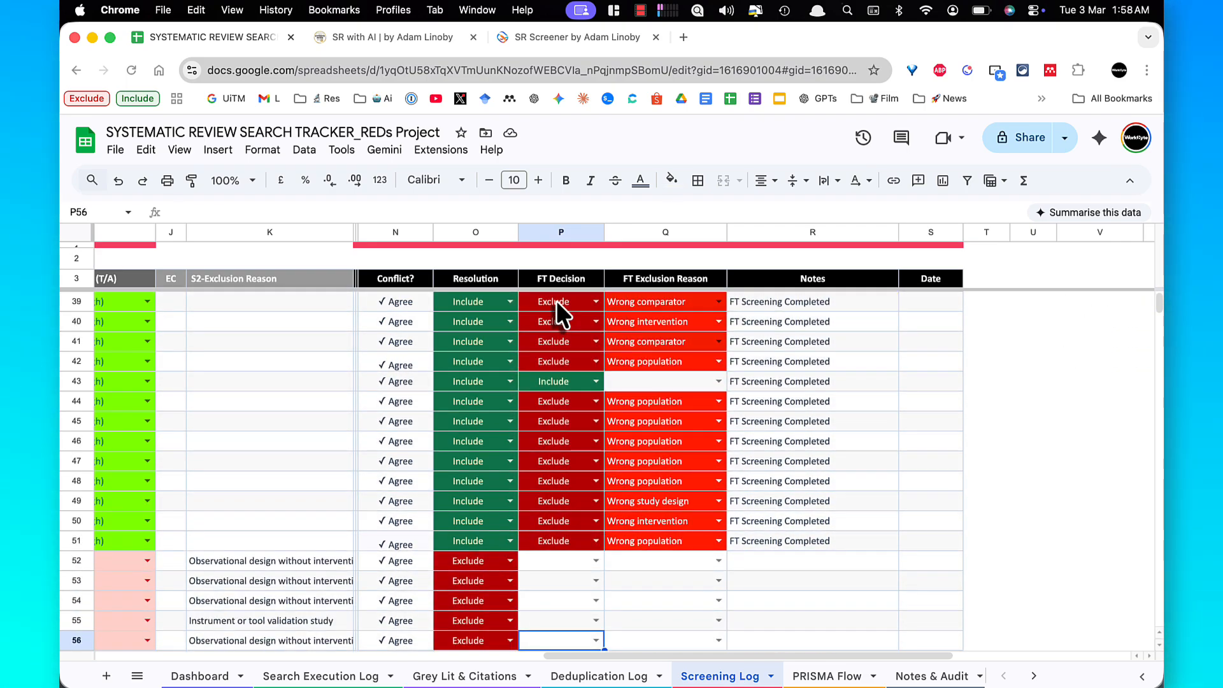
key(Up)
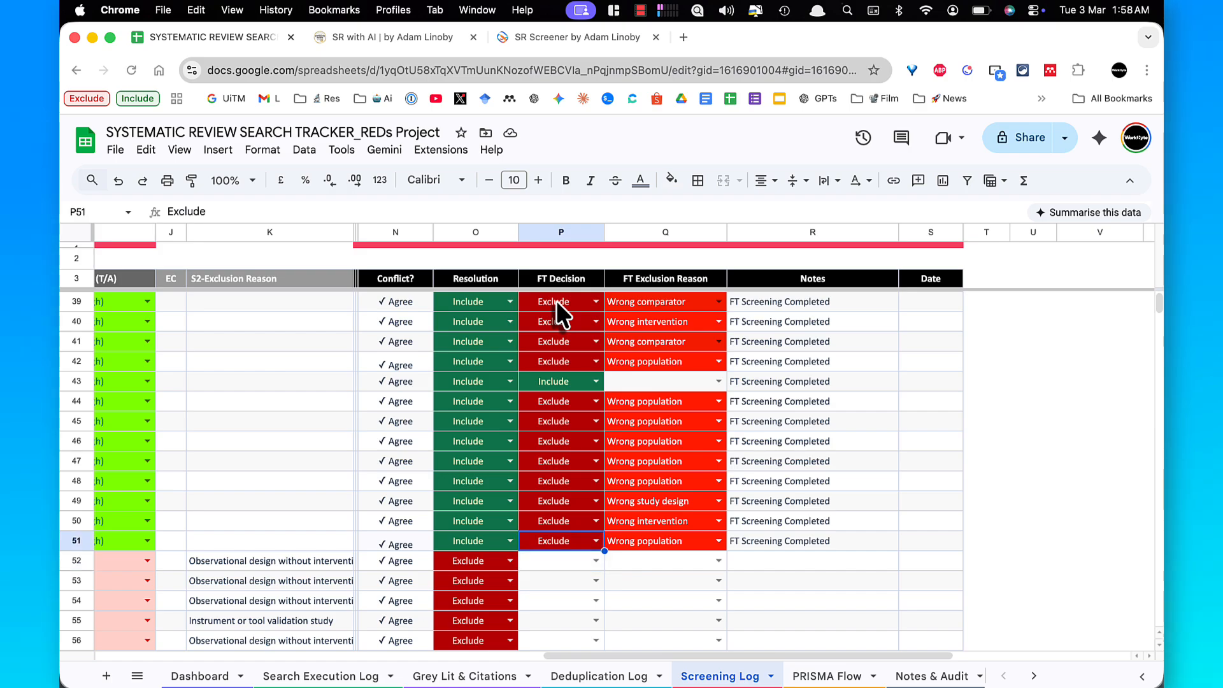
key(Left)
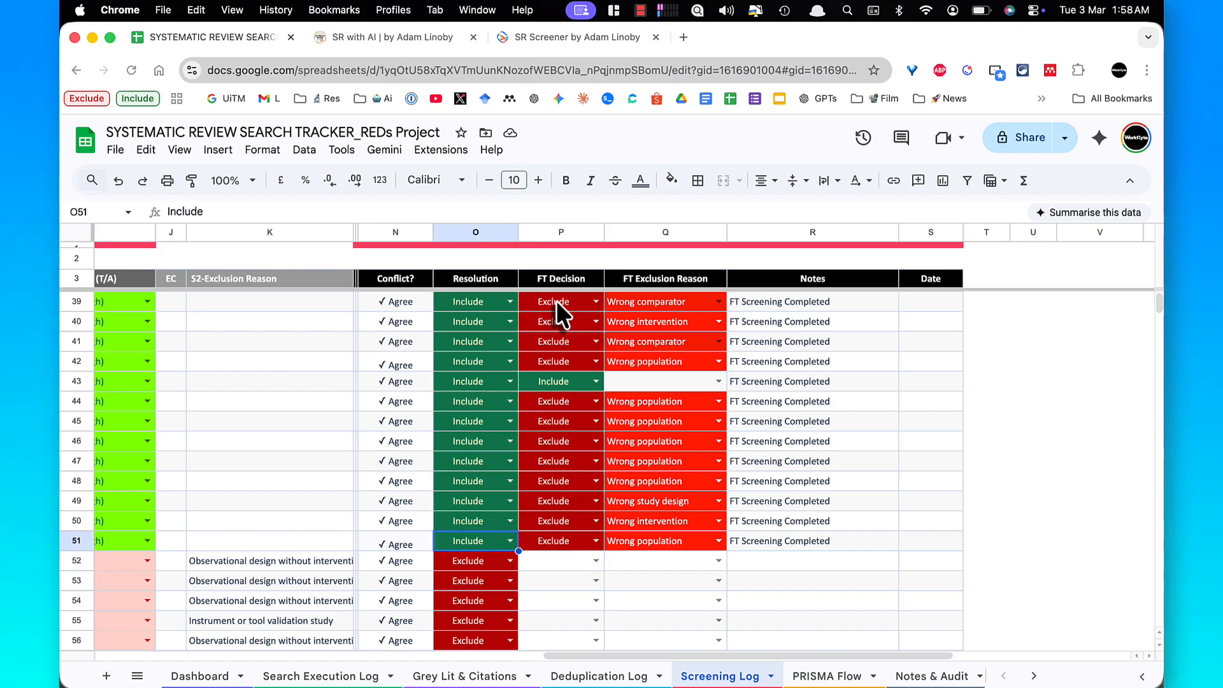
key(Right)
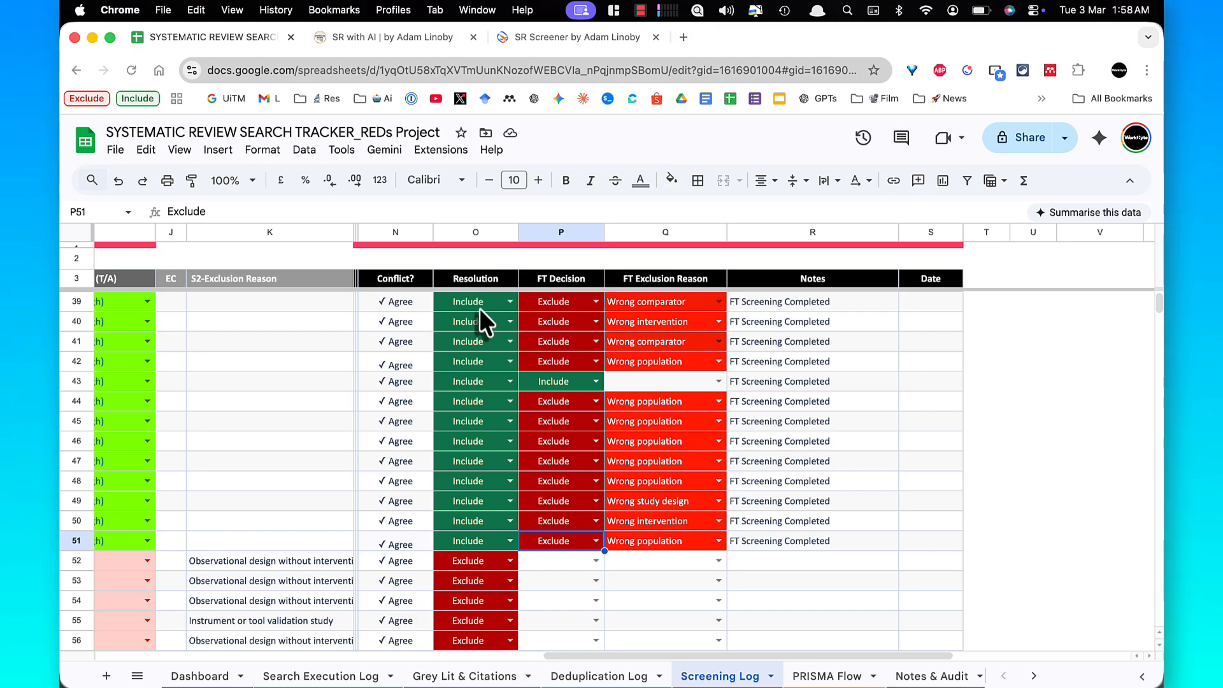
Point out the Resolution, FT Decision and FT Exclusion Reason columns in the Screening Log as the source of the PRISMA Flow sheet
key(ctrl+alt+a)
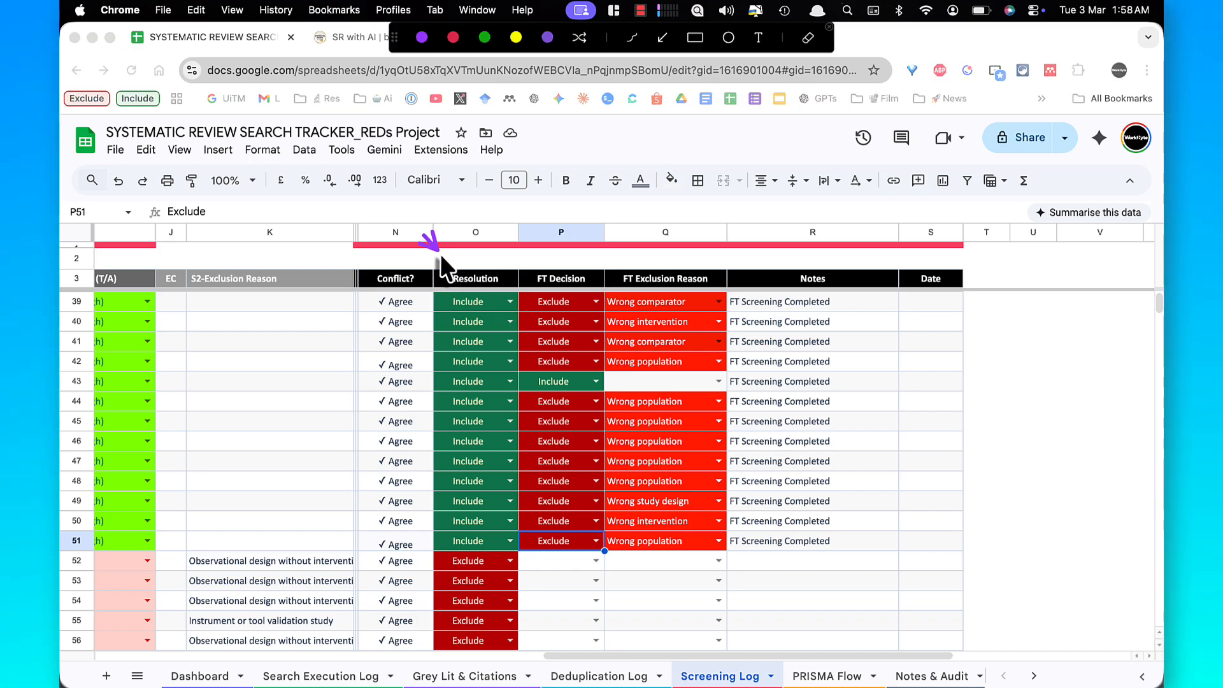
mouse_move(638, 207)
mouse_down()
mouse_move(621, 246)
mouse_move(572, 263)
mouse_up()
key(Escape)
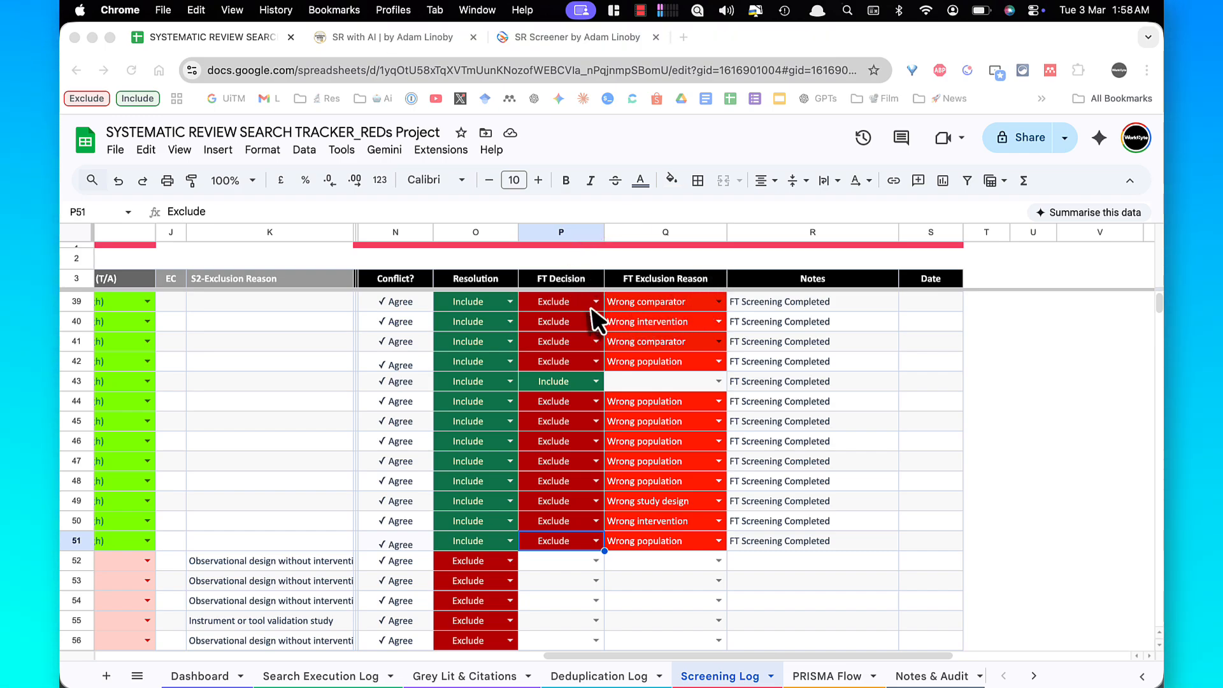
key(ctrl+a)
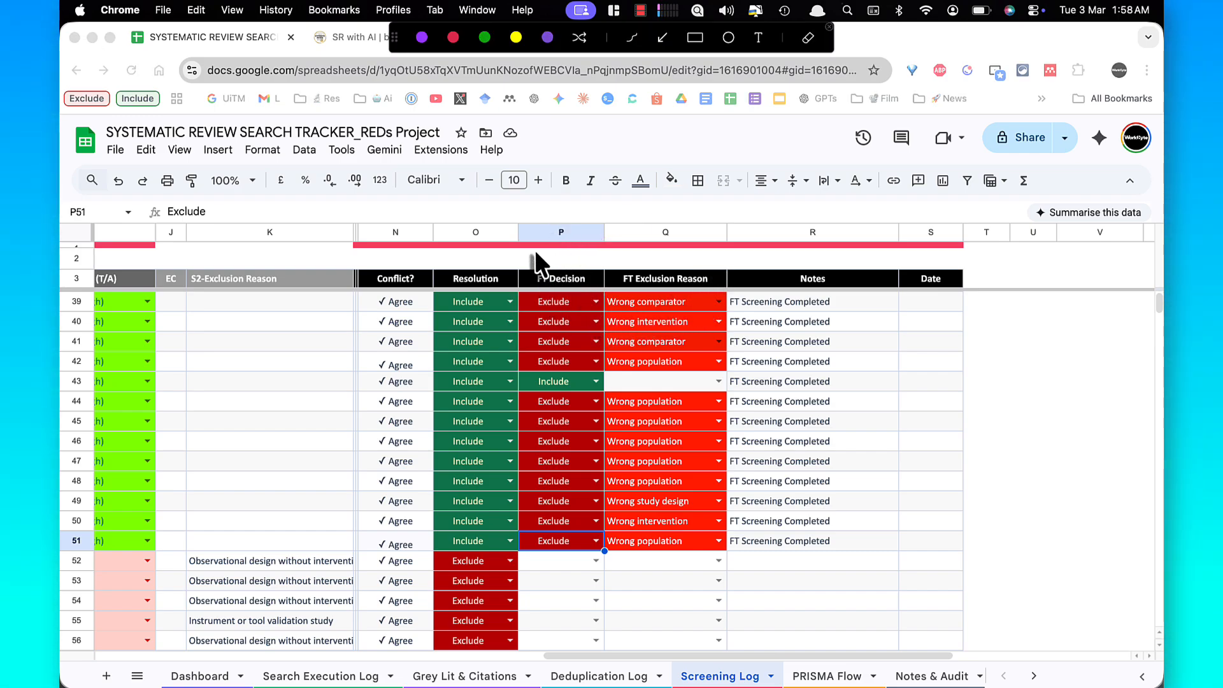
mouse_move(523, 233)
mouse_down()
mouse_move(535, 299)
mouse_move(564, 298)
mouse_up()
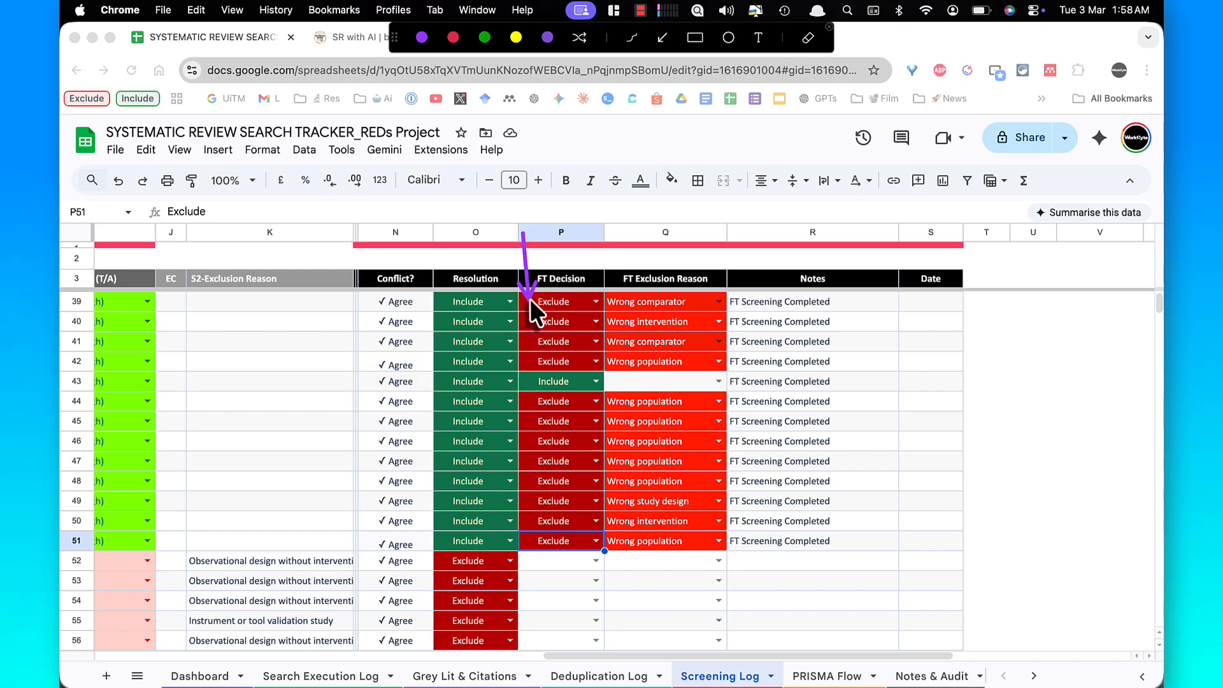
drag(523, 233, 642, 300)
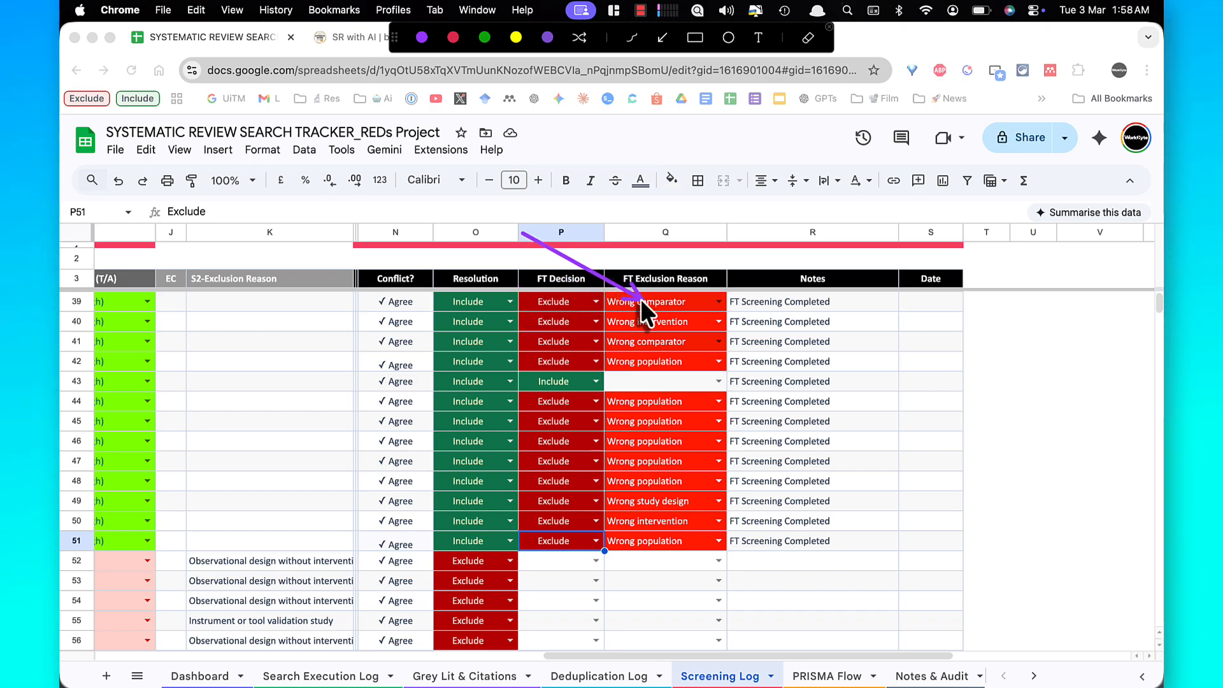
key(Escape)
scroll(641, 312, up, 3)
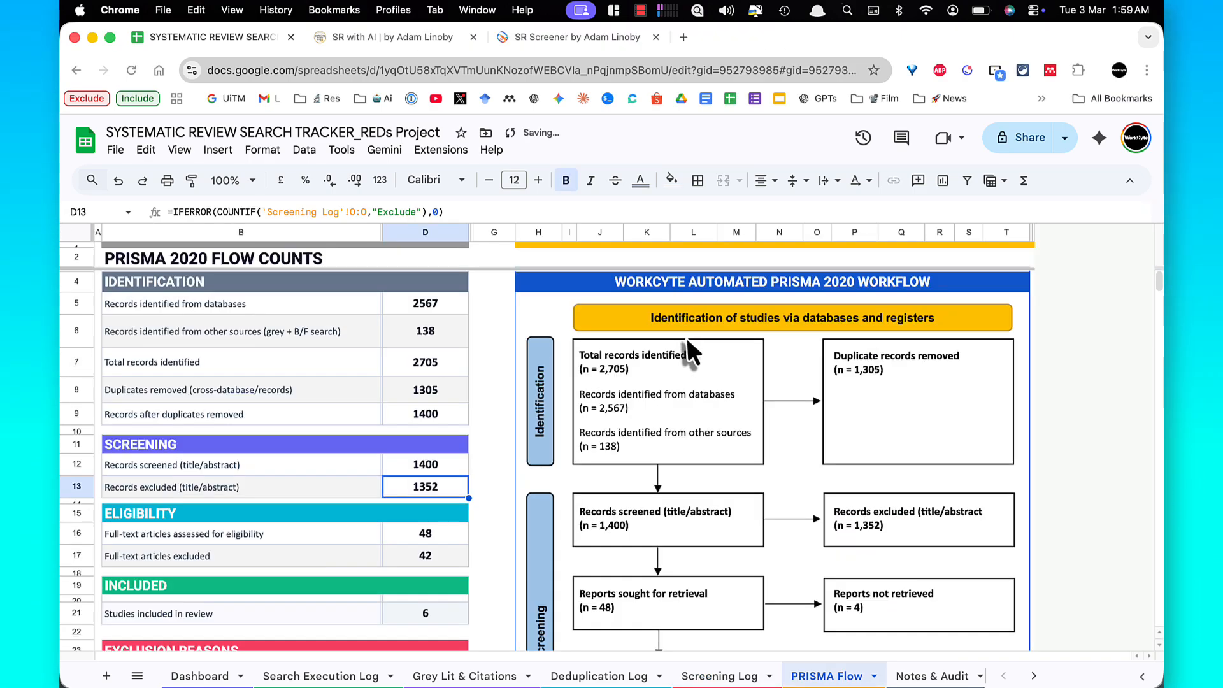